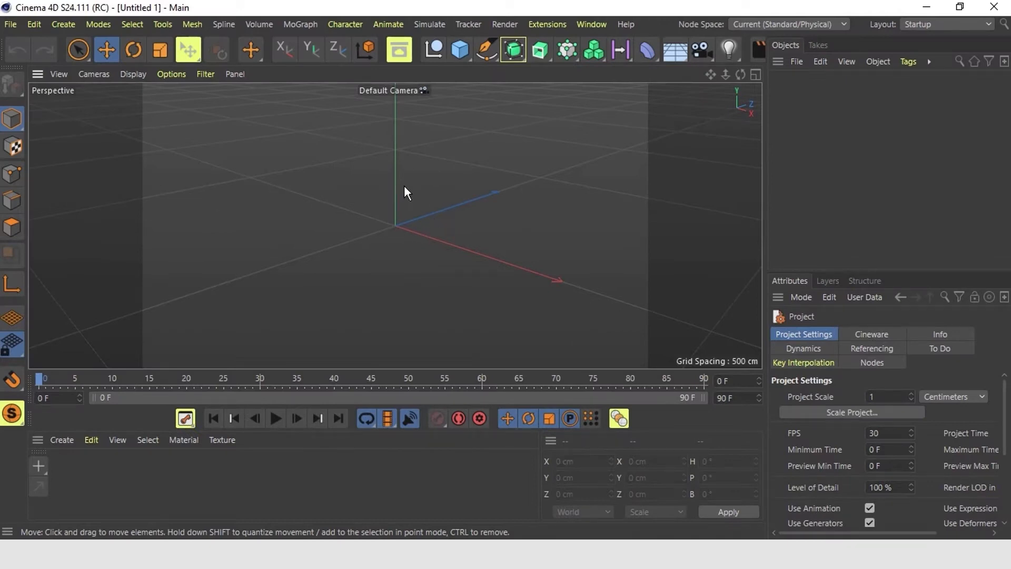
Step: Add a cube and size it as a block: X 32 cm, Y 160 cm, Z 100 cm
click(467, 48)
click(573, 67)
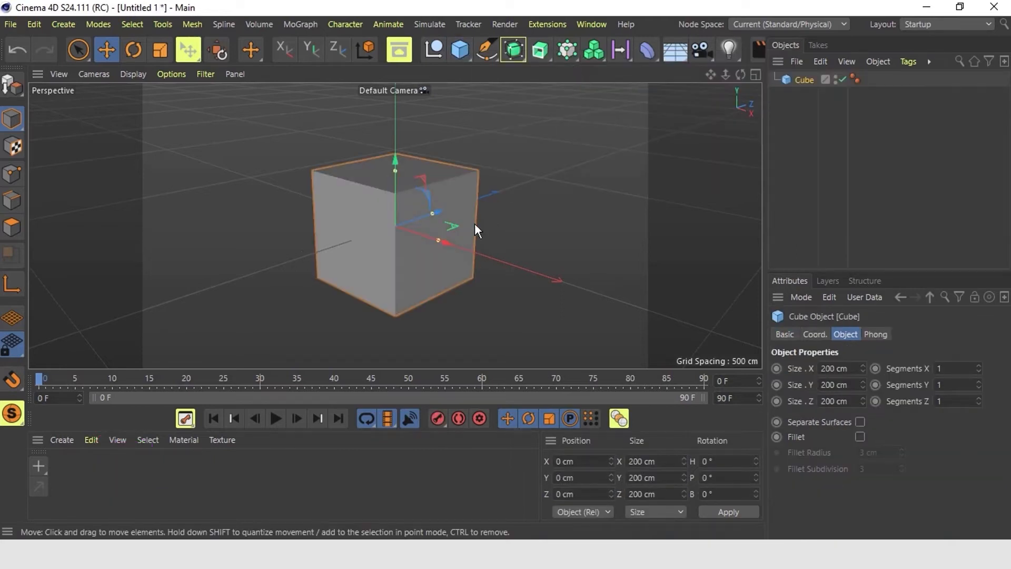
scroll(556, 253, down, 2)
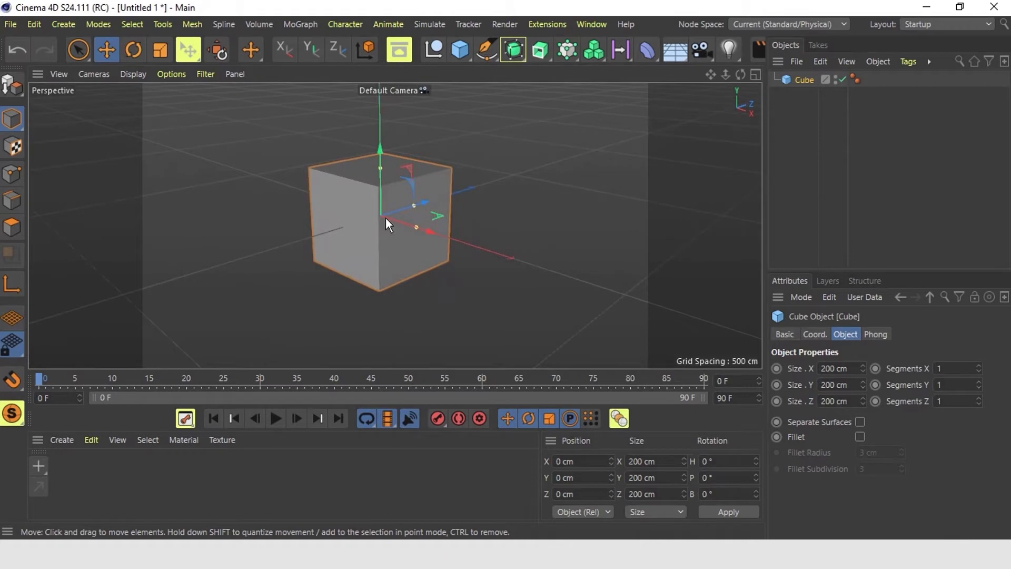
drag(862, 367, 862, 383)
click(863, 366)
double_click(833, 400)
text(100)
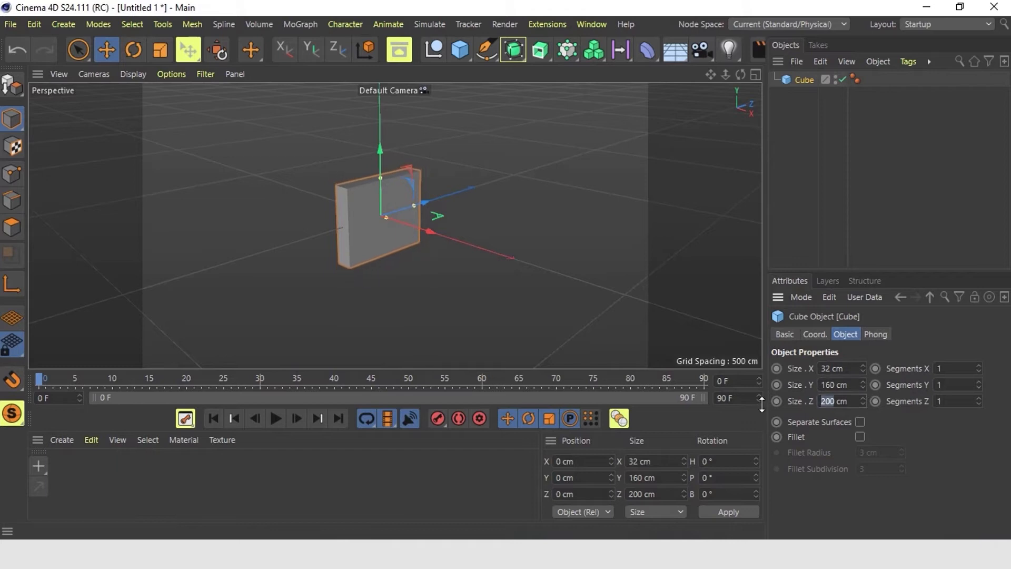
key(Return)
click(692, 295)
scroll(382, 205, up, 4)
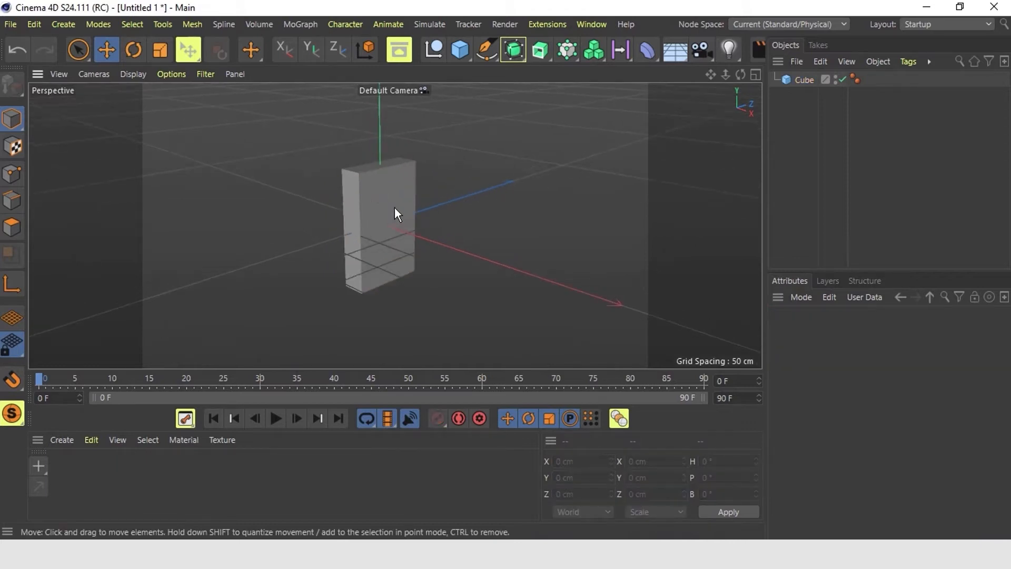
scroll(551, 304, up, 2)
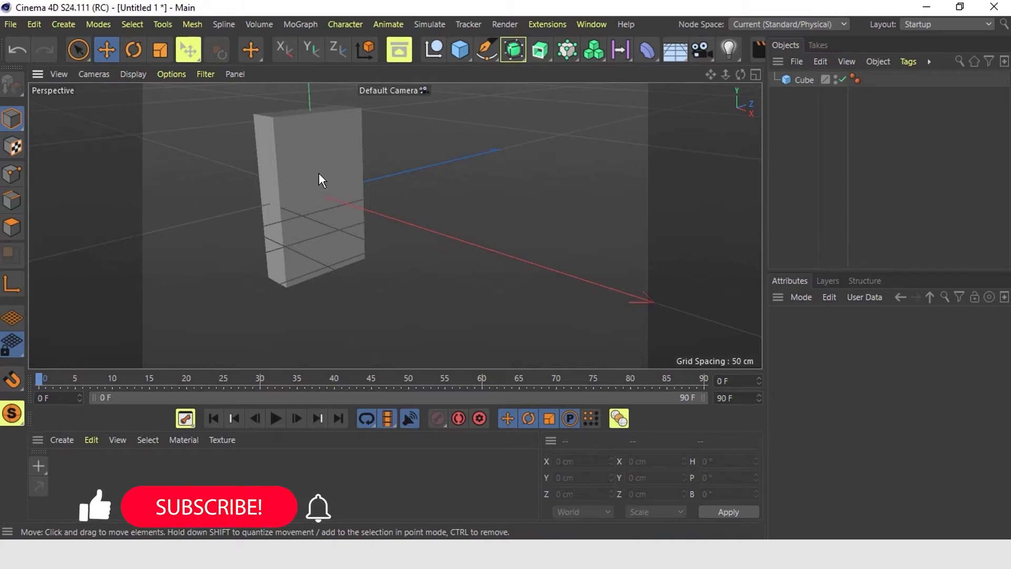
Step: Create a null object and rename it Rot
click(68, 24)
click(82, 46)
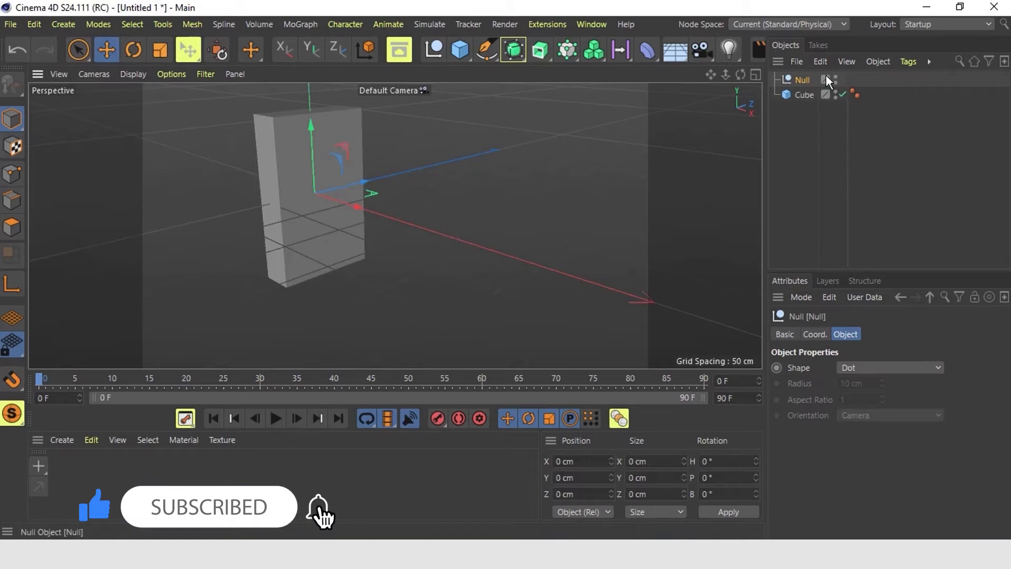
double_click(803, 80)
text(Rot)
key(Return)
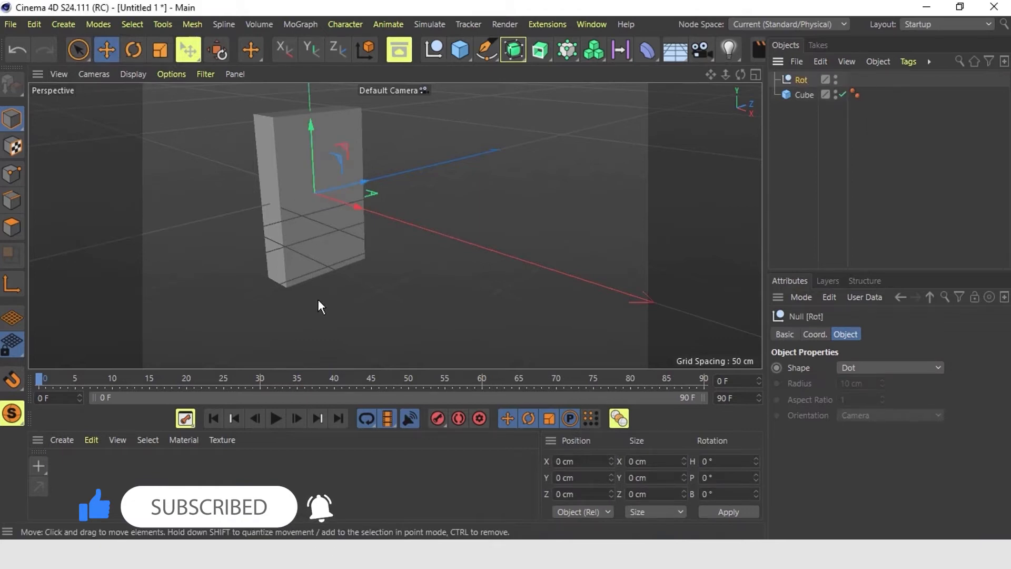
Step: Move the Rot null in the Front view roughly onto the block's bottom corner on the positive X side
click(756, 75)
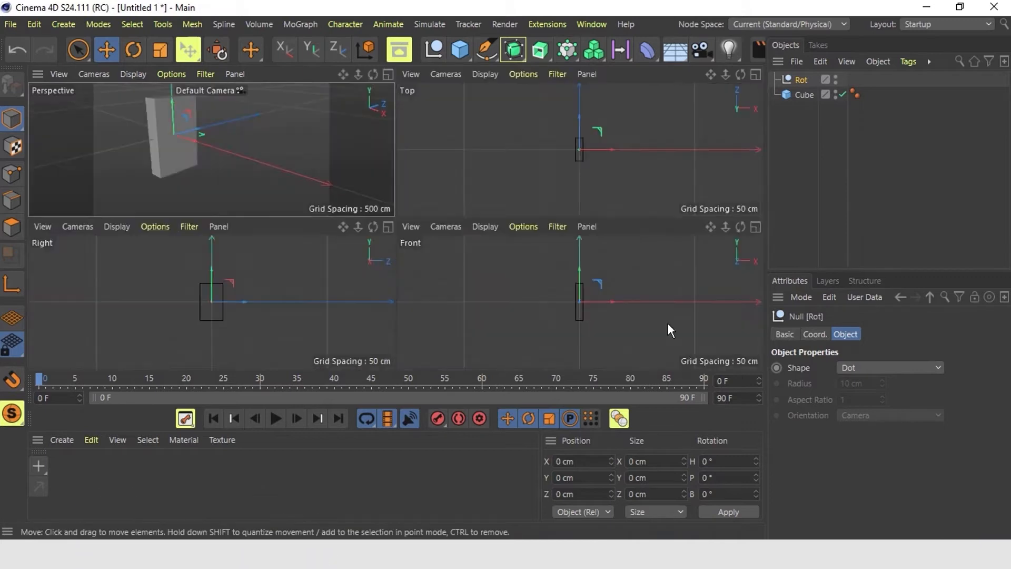
click(756, 226)
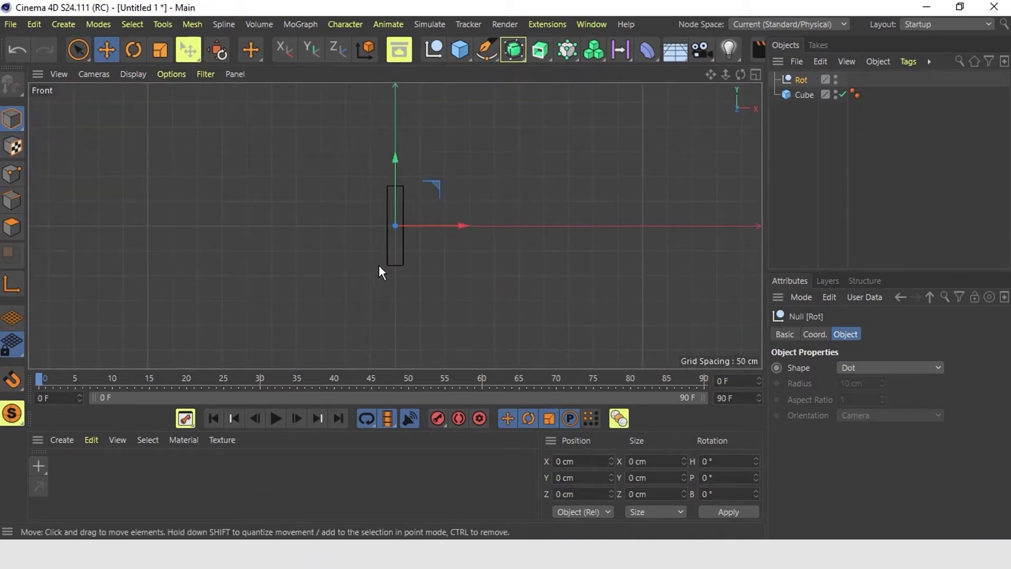
scroll(453, 232, up, 3)
scroll(563, 332, up, 4)
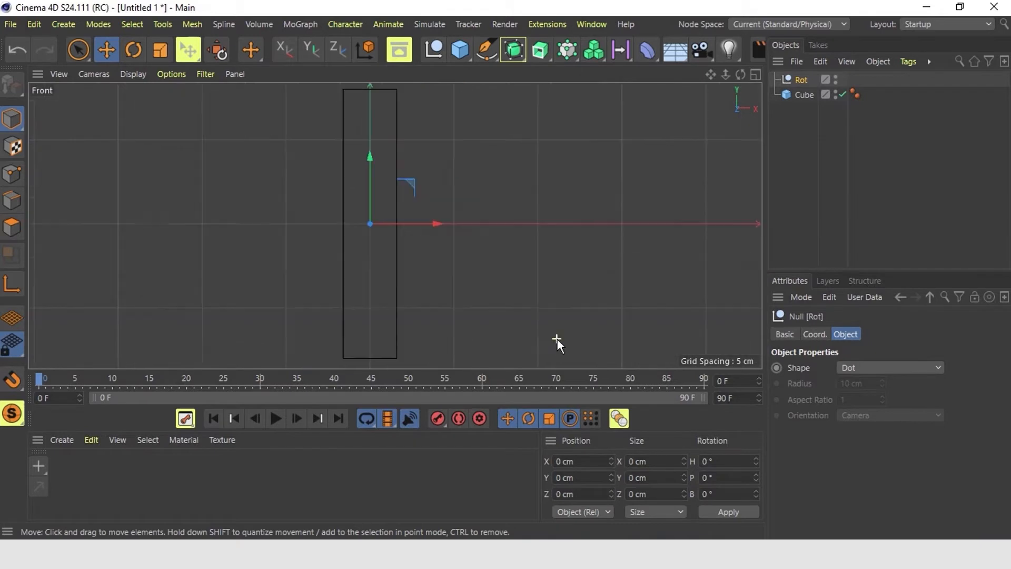
drag(369, 159, 370, 166)
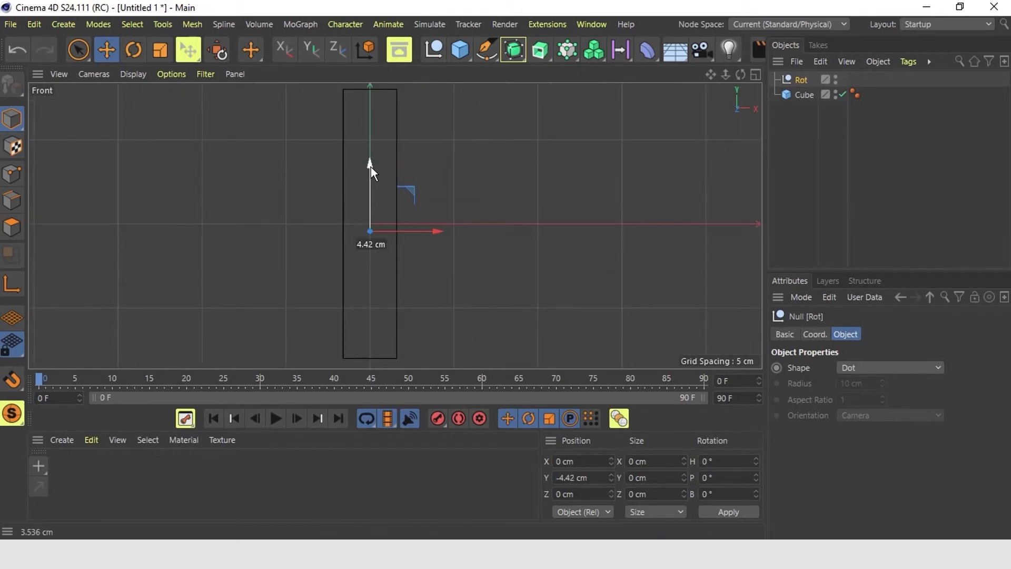
drag(434, 229, 460, 231)
drag(396, 166, 413, 289)
key(o)
drag(388, 148, 391, 166)
drag(455, 229, 456, 229)
Step: Set the Rot null's position exactly to Y -80 cm and X 16 cm
click(815, 334)
double_click(833, 384)
text(-80)
key(Return)
double_click(843, 369)
text(16cm)
key(Return)
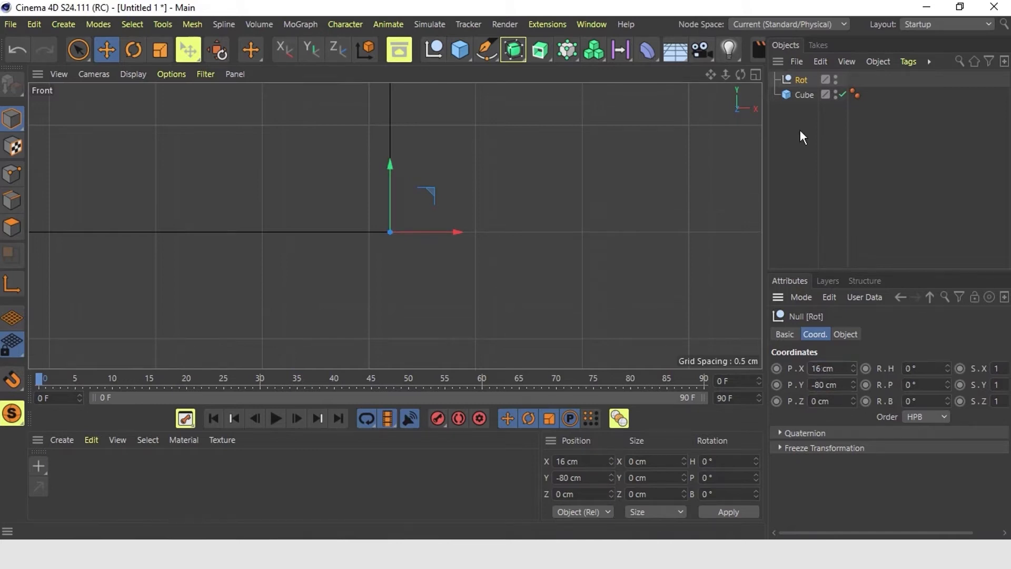
Step: Return to the Perspective view and make the cube a child of the Rot null
click(758, 76)
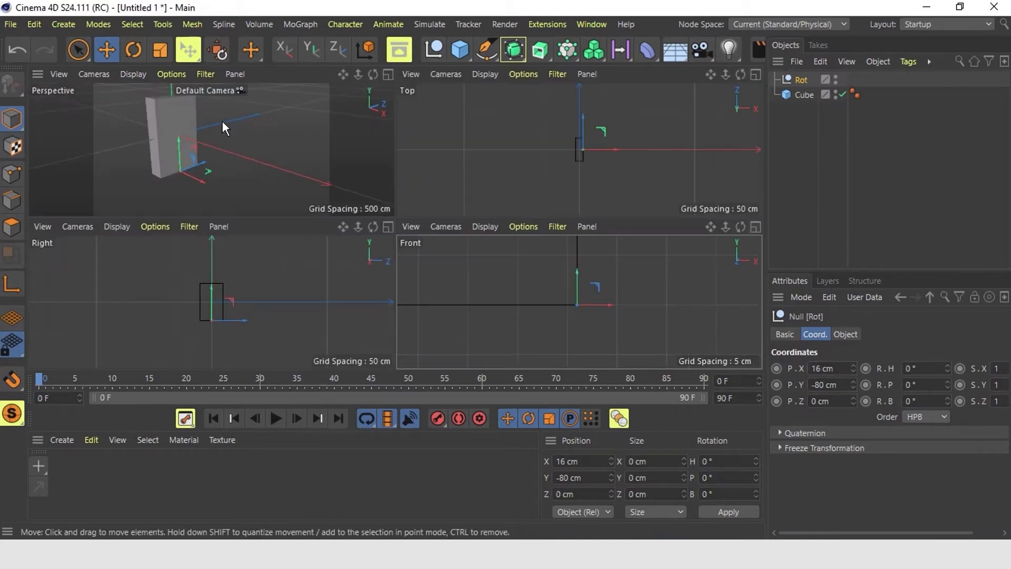
click(388, 76)
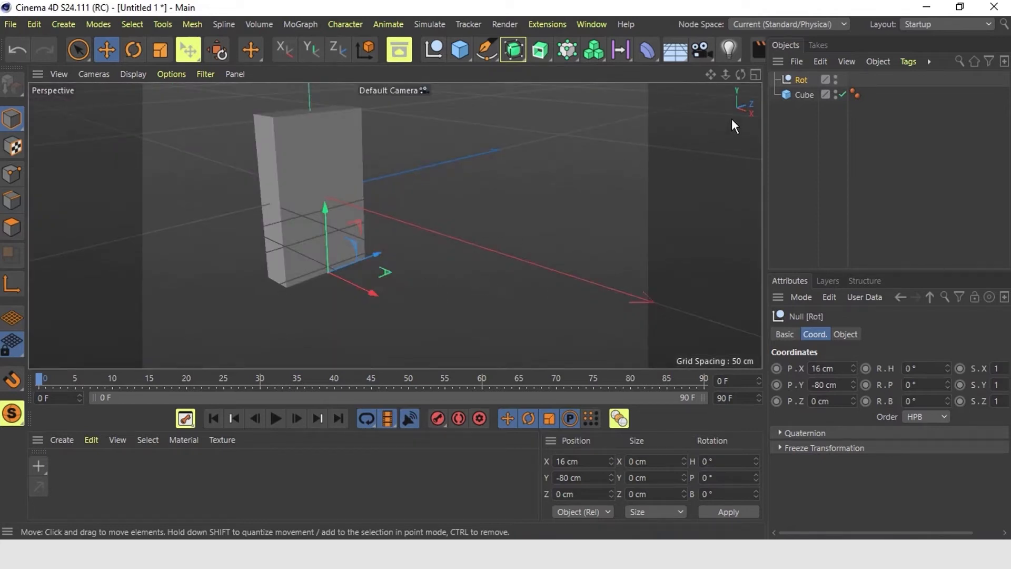
drag(807, 93, 806, 80)
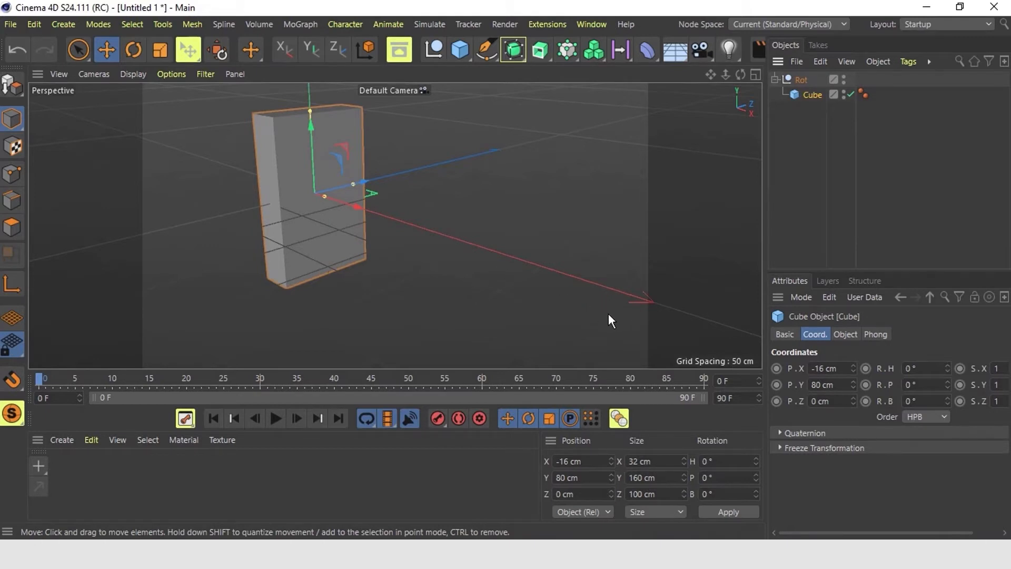
Step: Keyframe the Rot null's bank rotation (R.B) at 0° on frame 0 and 90° on frame 30
click(804, 81)
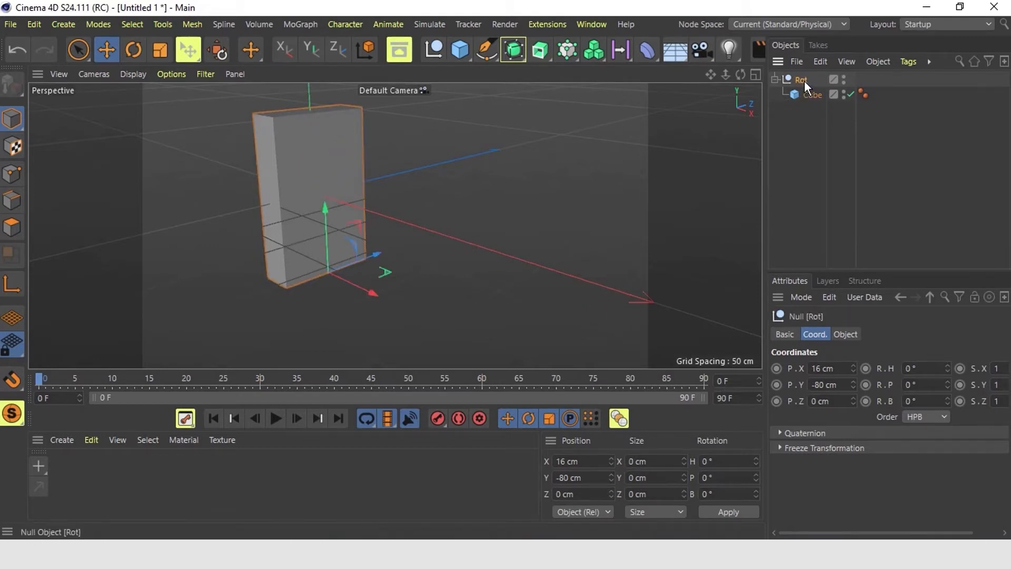
click(816, 334)
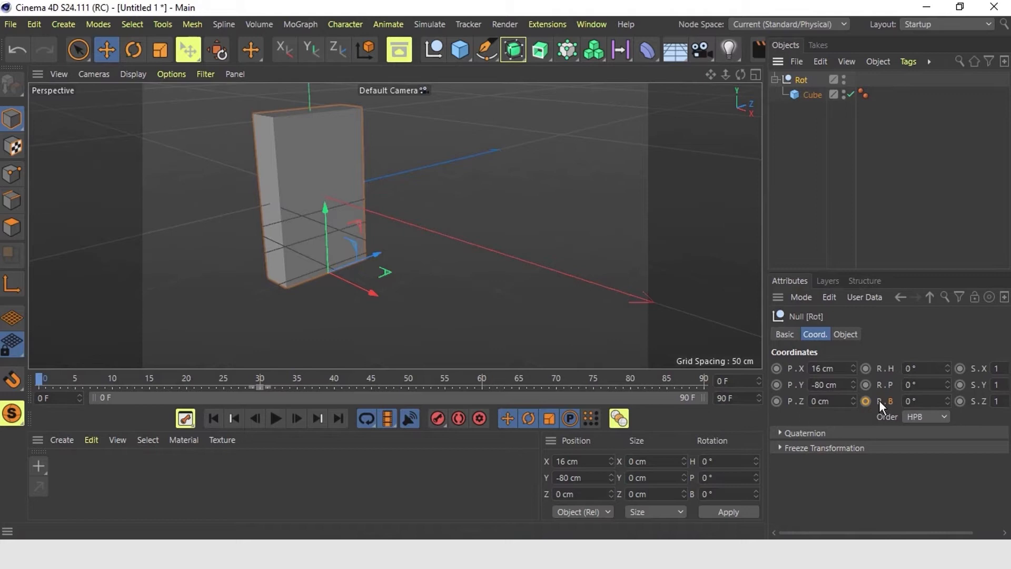
click(865, 401)
click(260, 380)
click(910, 400)
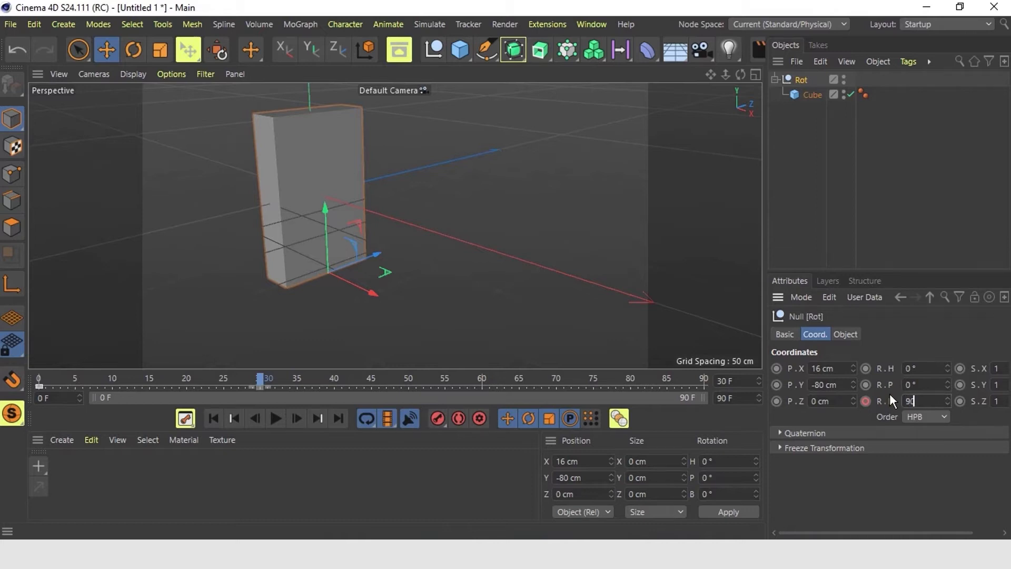
text(90)
key(Return)
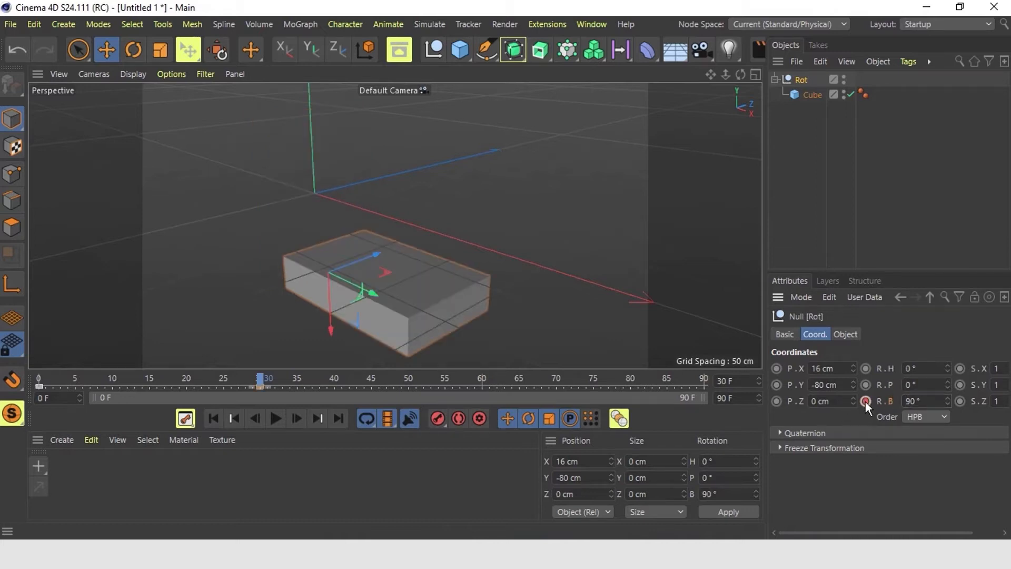
Step: Play back the block's tipping animation and return to frame 0
click(214, 421)
click(273, 421)
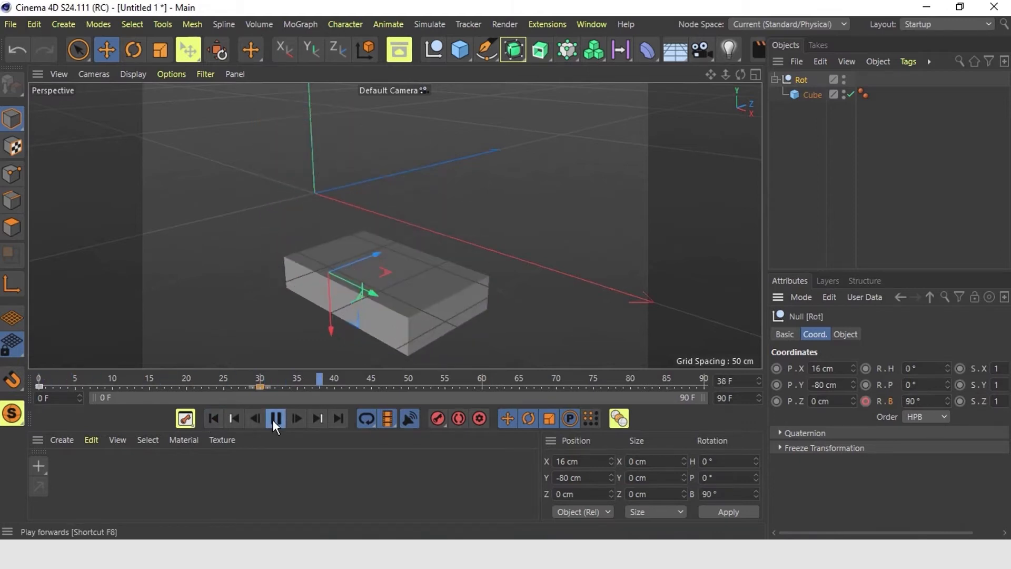
click(272, 419)
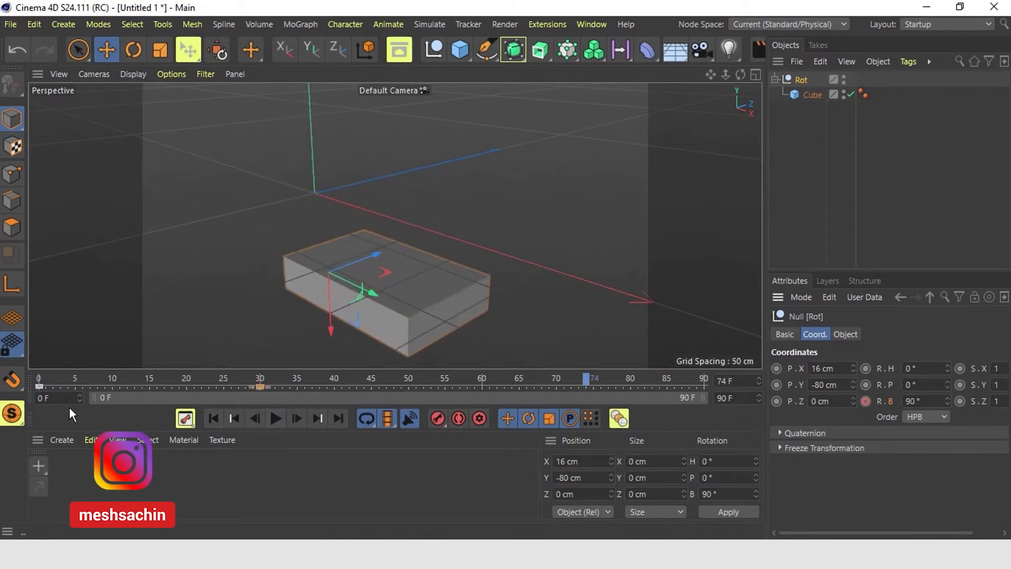
click(39, 380)
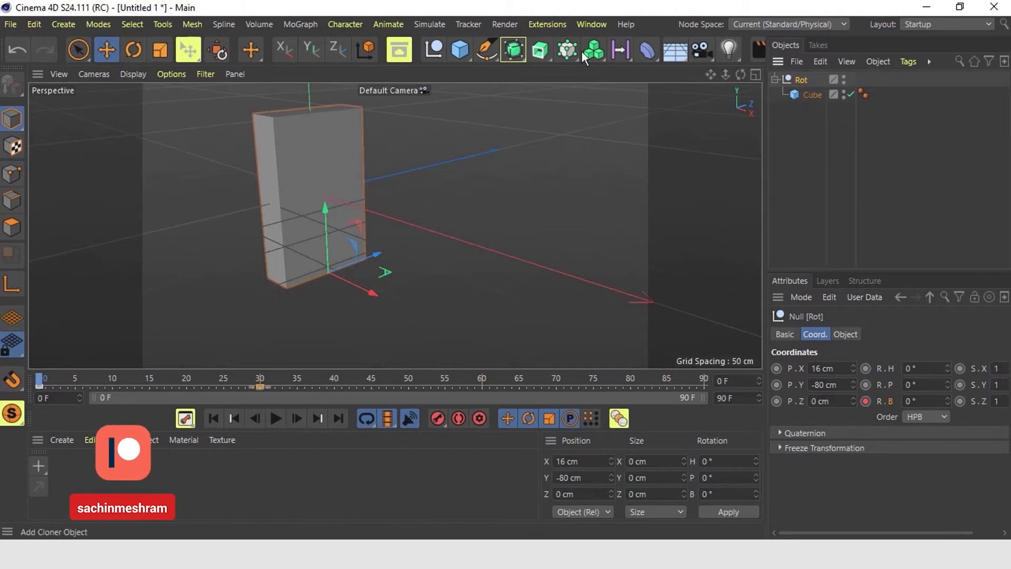
Step: Open the F-Curve timeline and shorten the frame 30 key's incoming tangent to about 1 frame
click(586, 23)
click(606, 23)
click(602, 24)
click(630, 248)
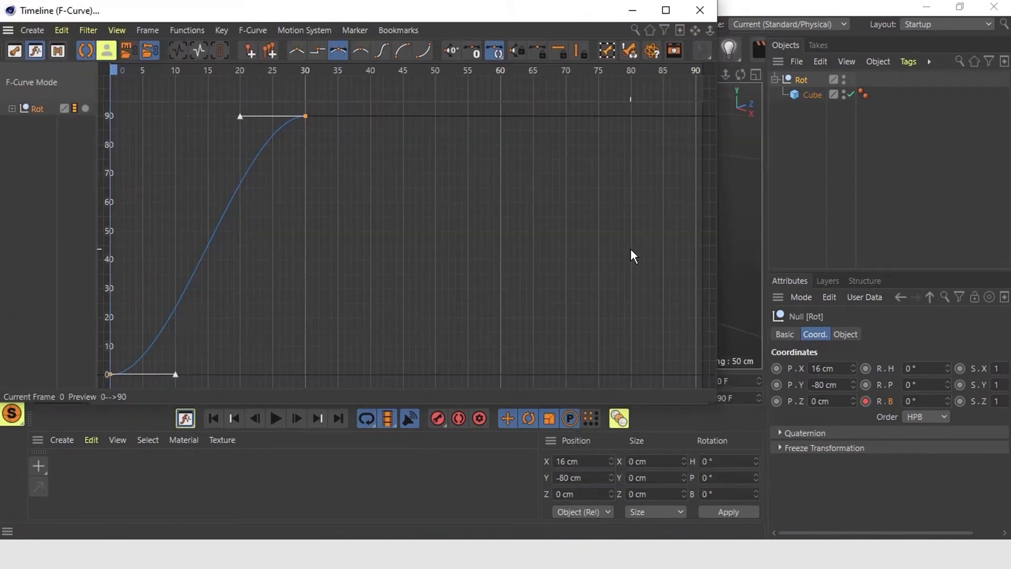
click(176, 371)
click(305, 116)
drag(246, 116, 297, 116)
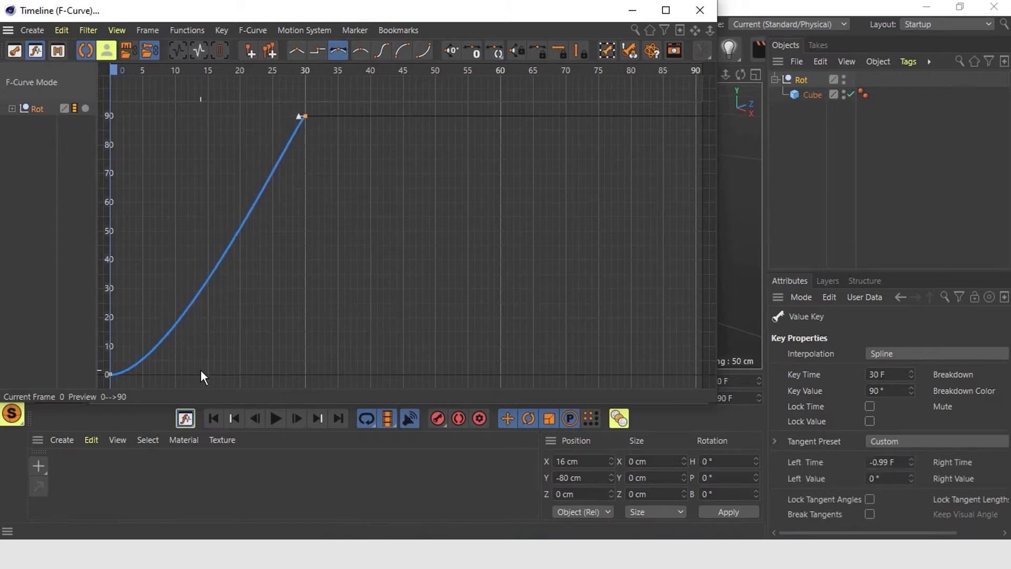
Step: Extend the frame 0 key's tangent horizontally to about 32 frames so the rotation starts slowly, and close the F-Curve timeline
click(109, 373)
drag(113, 374, 319, 372)
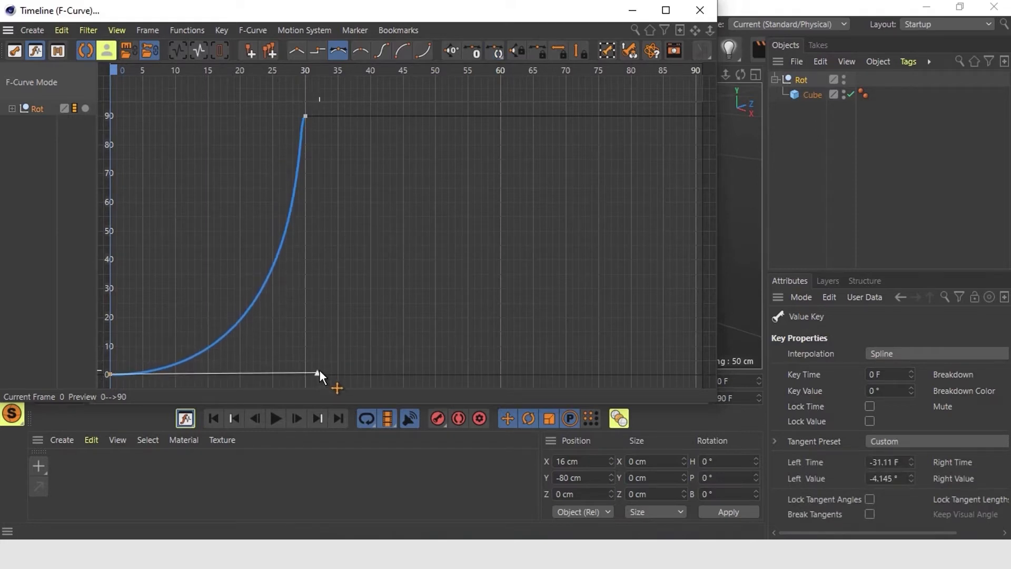
click(710, 18)
Step: Play the animation to check the new easing of the fall, and rewind to the start
click(282, 420)
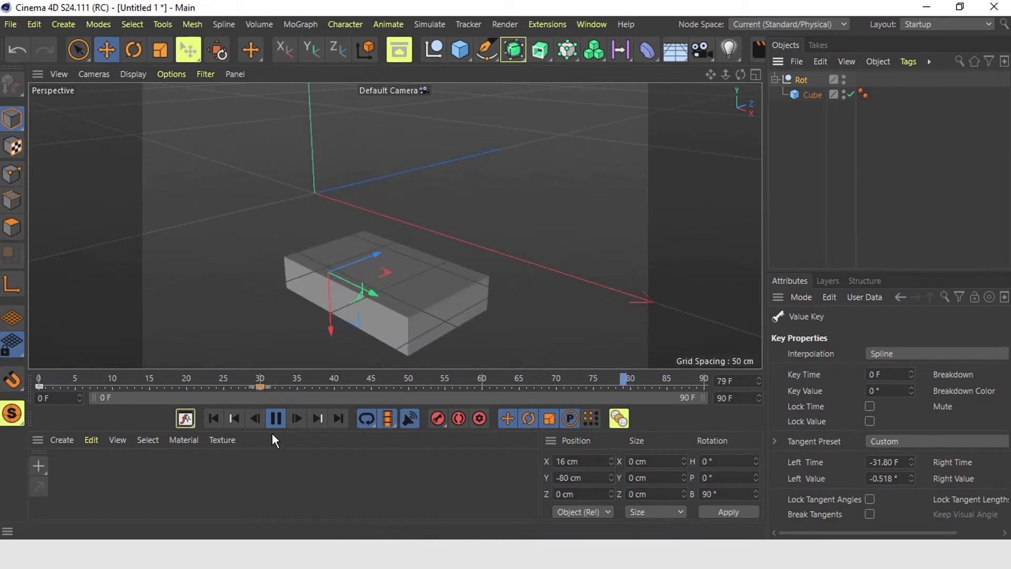
click(275, 418)
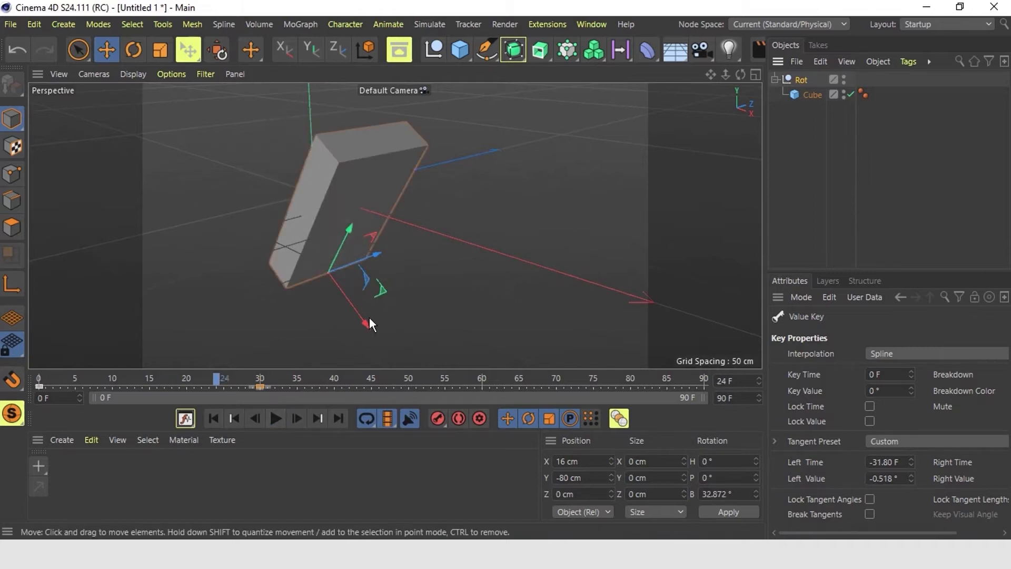
click(214, 418)
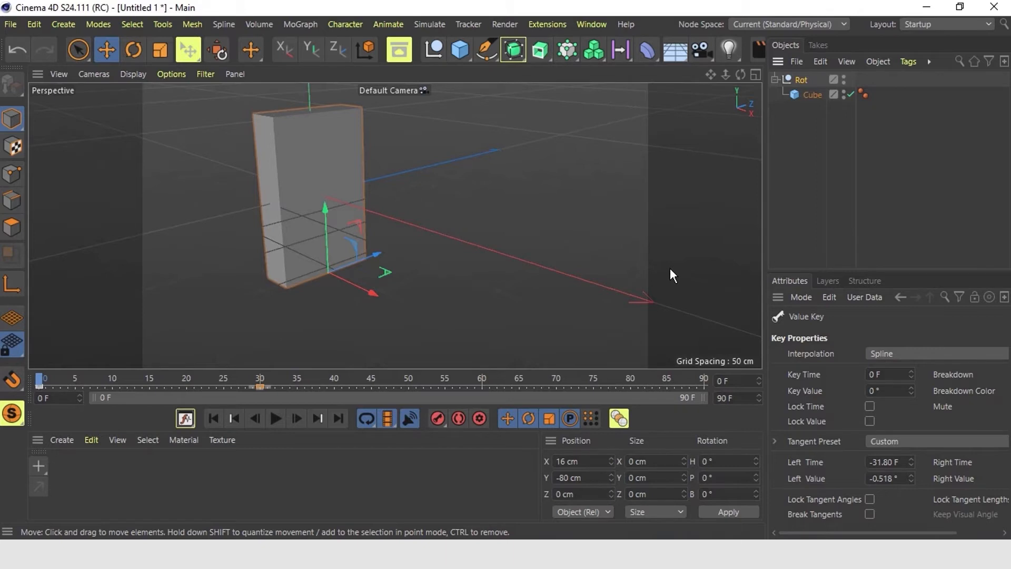
Step: Add a sphere with a radius of 16 cm and 32 segments
click(461, 52)
click(727, 74)
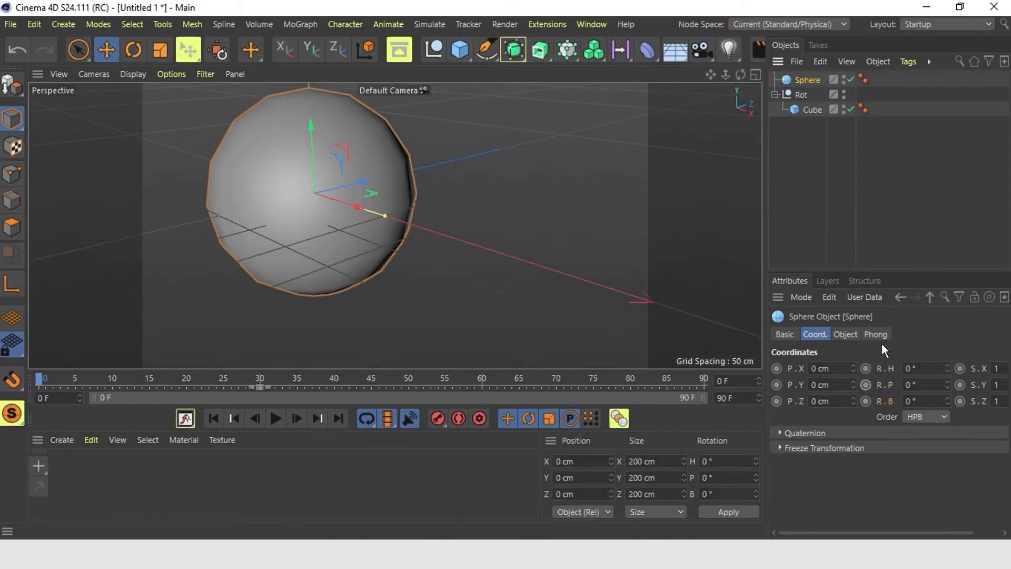
click(853, 334)
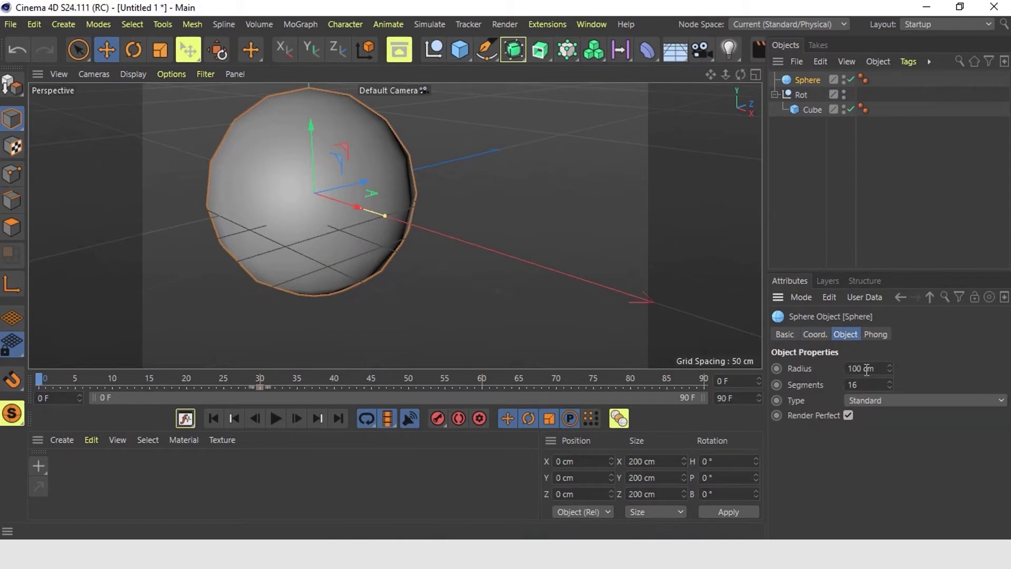
drag(890, 368, 870, 355)
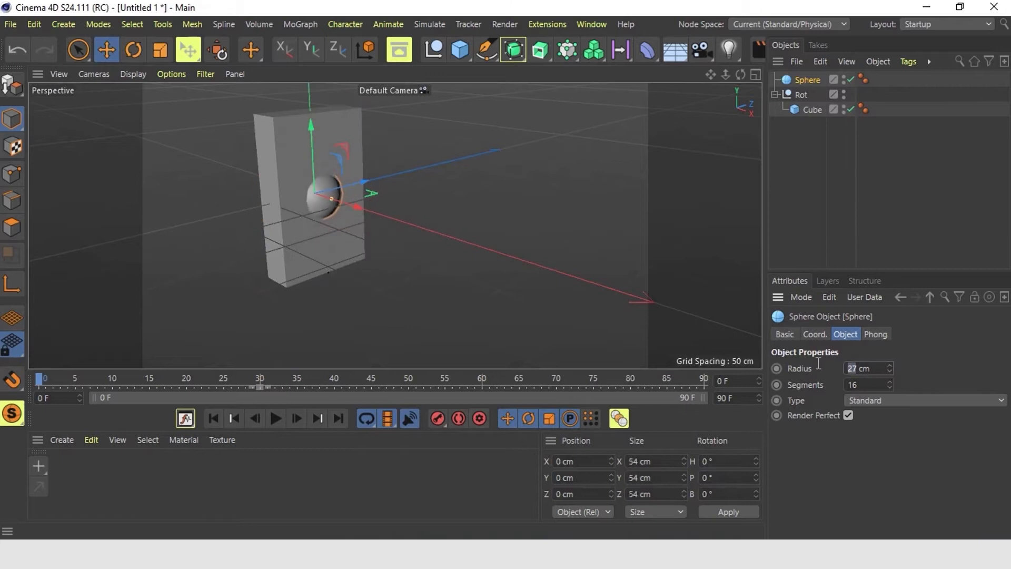
text(32)
key(Return)
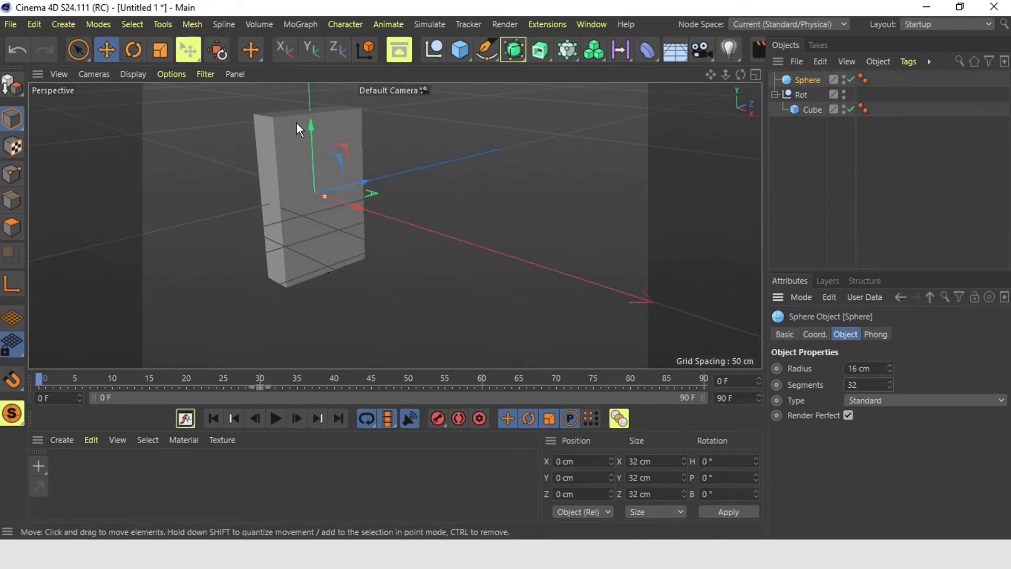
Step: Raise the sphere onto the block's top face and set its Y position to 96 cm
drag(311, 138, 506, 270)
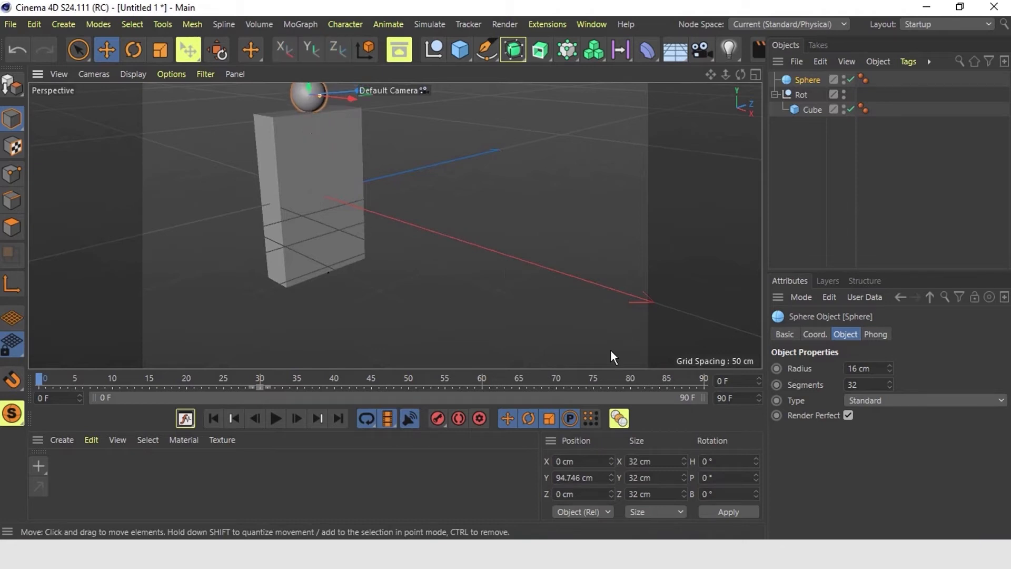
click(823, 333)
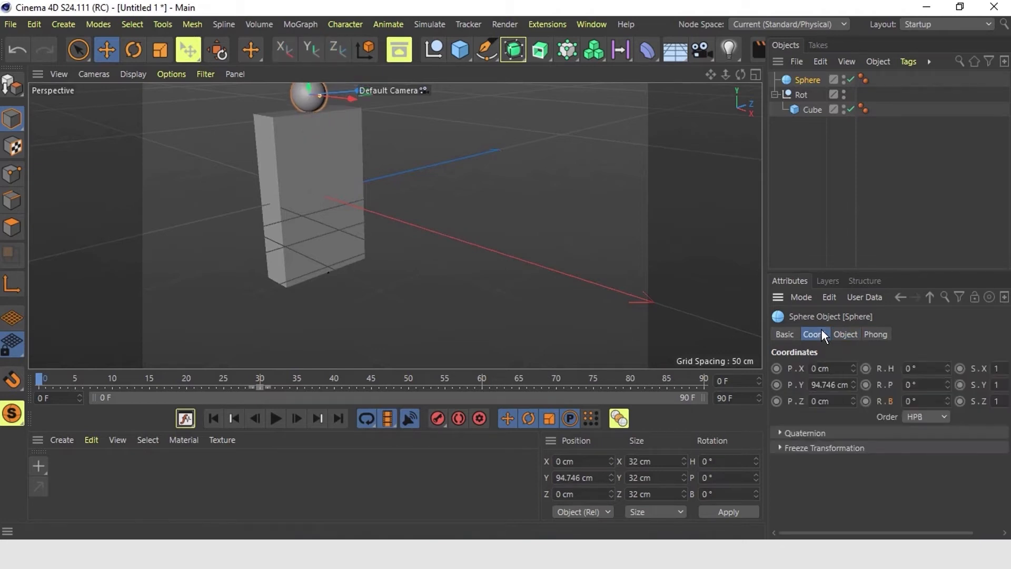
click(755, 74)
click(757, 227)
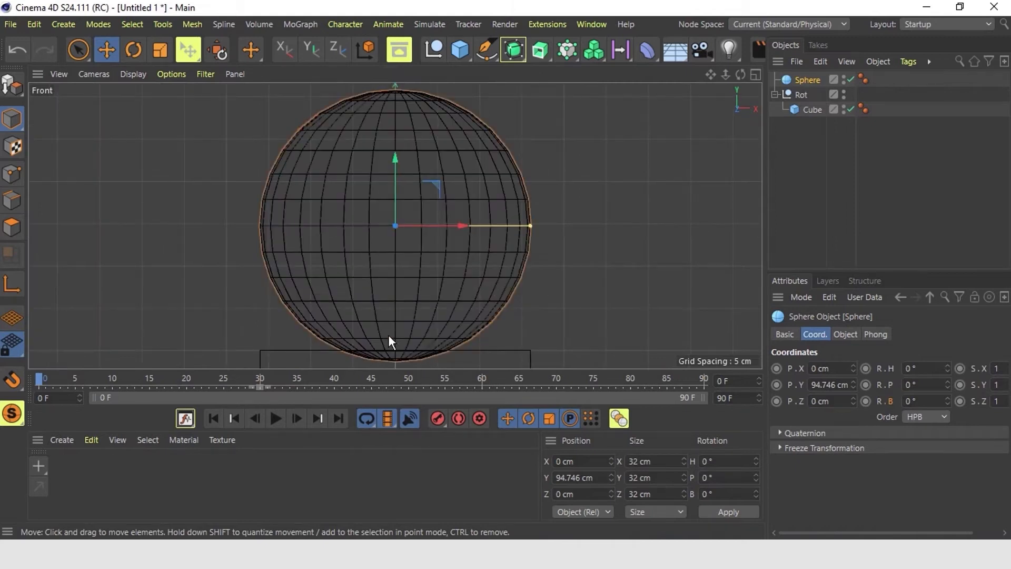
drag(396, 161, 400, 149)
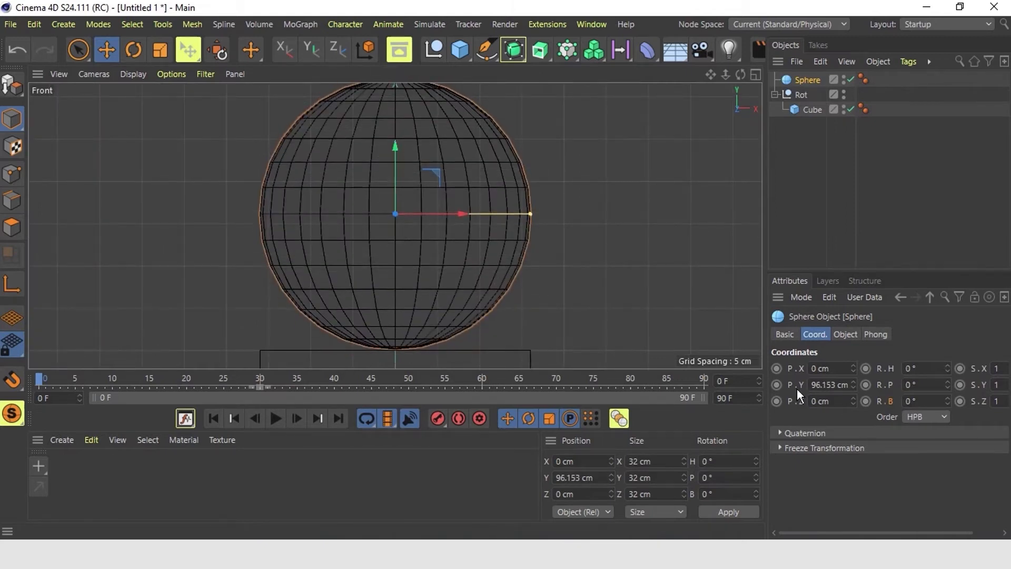
double_click(830, 384)
text(96)
key(Return)
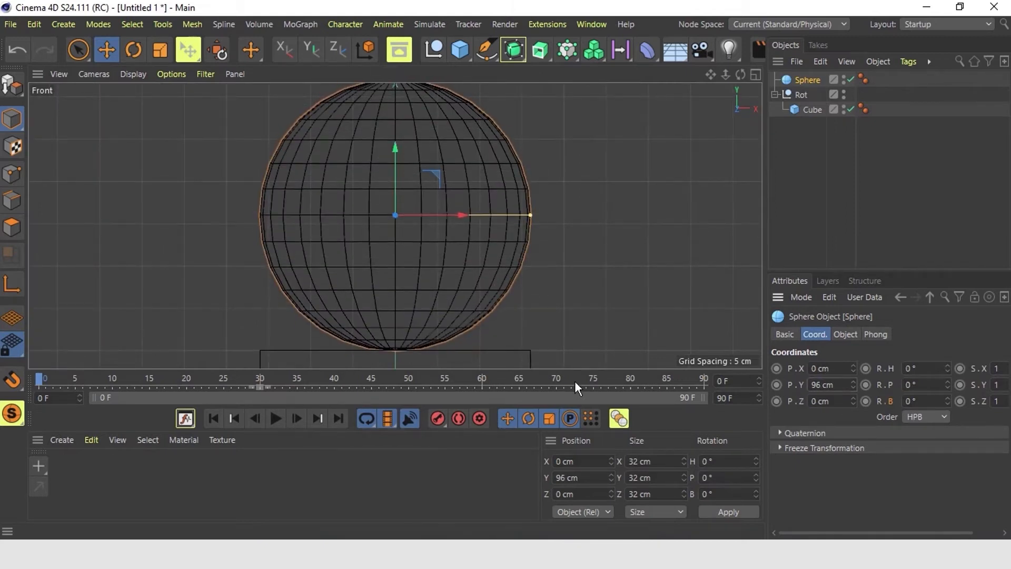
click(756, 74)
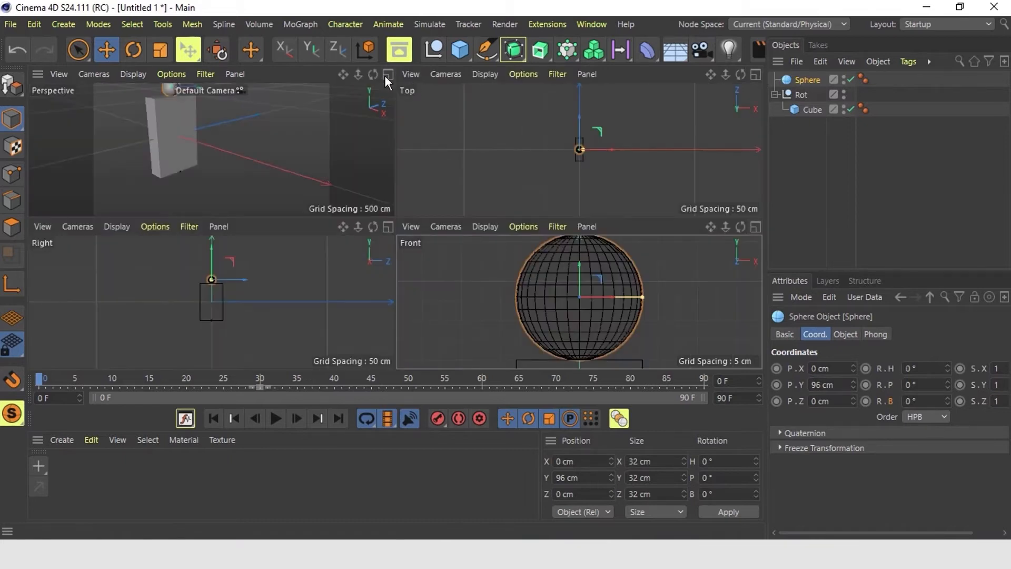
click(387, 75)
Step: Group the sphere under a null and rename the null eyeball
key(alt+g)
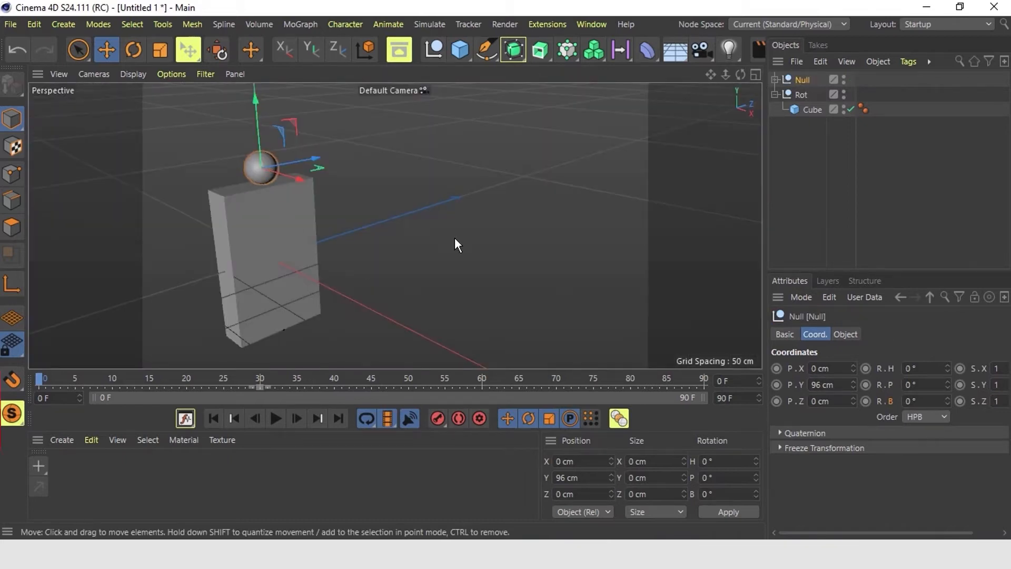
click(775, 79)
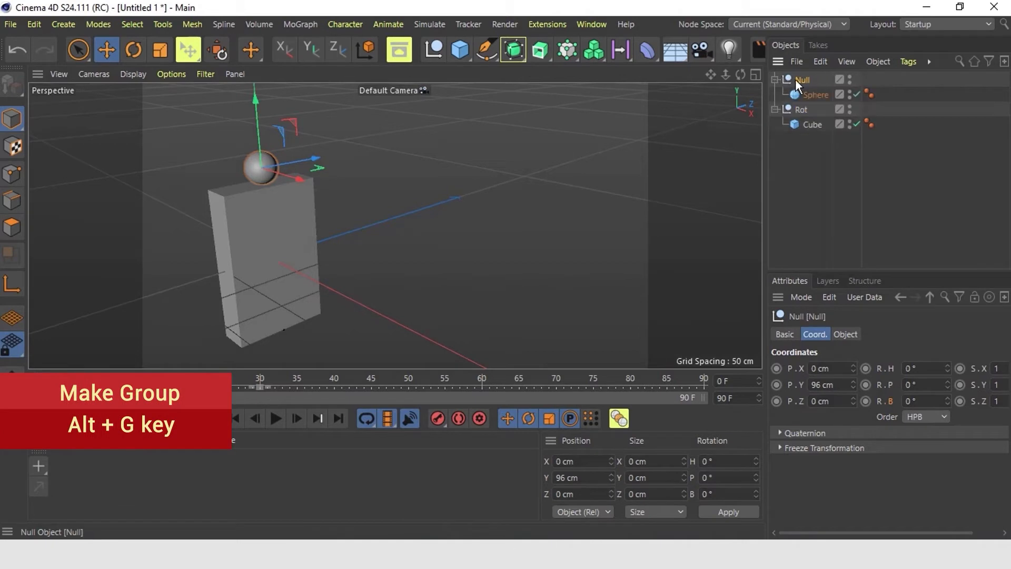
double_click(806, 81)
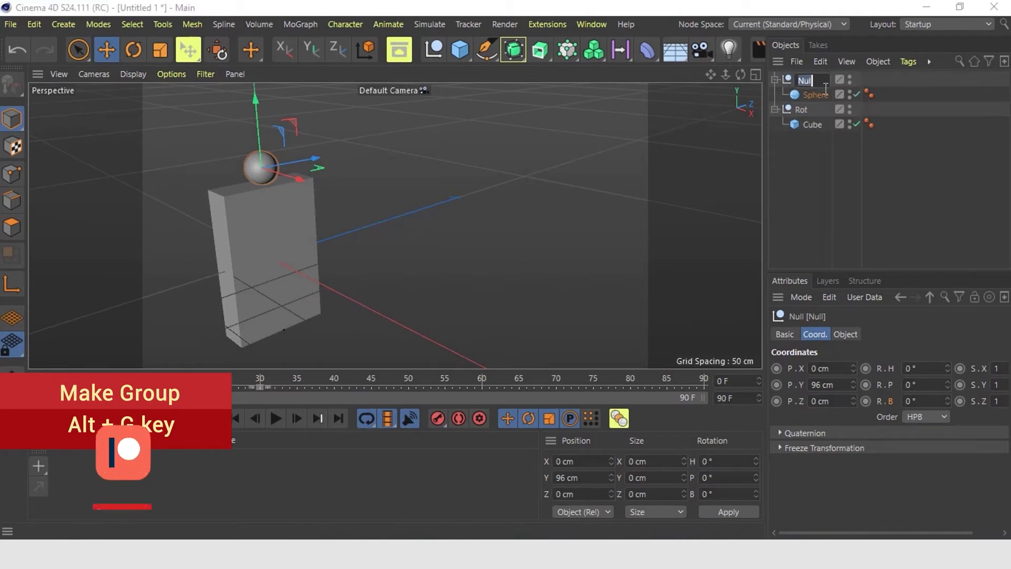
text(eyebal)
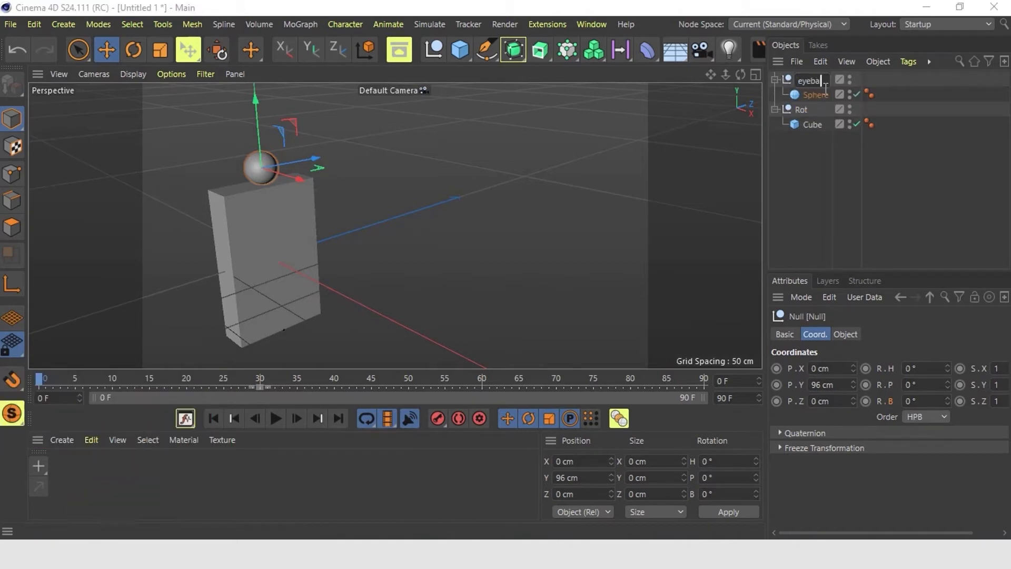
key(Return)
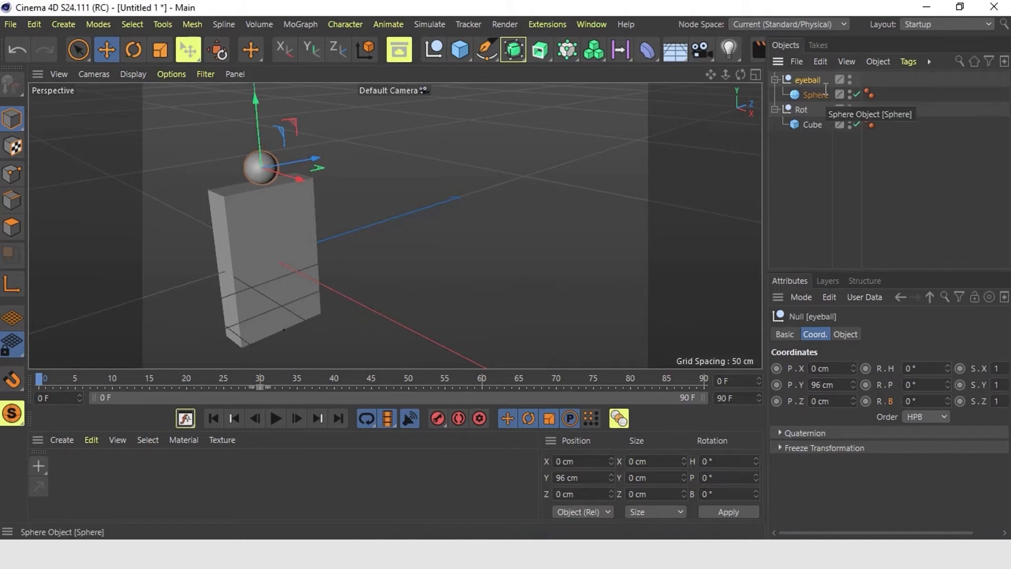
Step: Nest the eyeball null under the Rot null, play the animation to check the parenting, and rewind to the start
drag(802, 106, 804, 110)
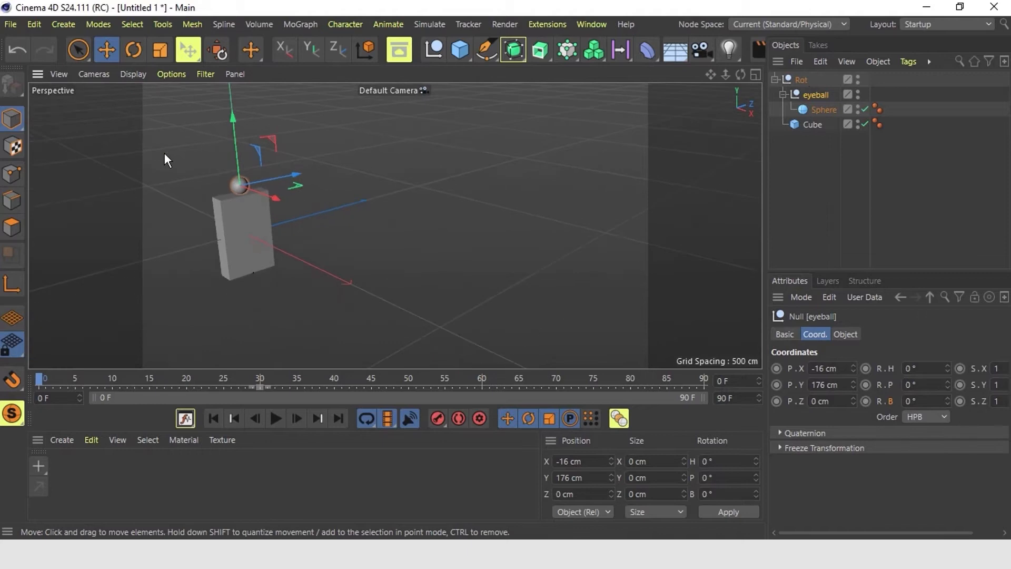
click(275, 425)
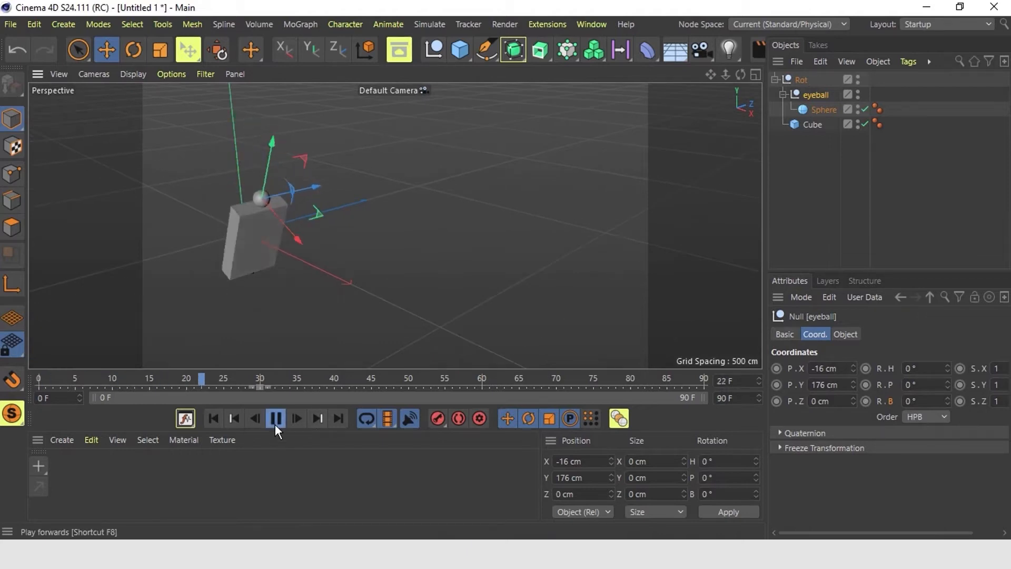
click(211, 417)
Step: Switch the perspective view to a shading mode with mesh lines shown on the objects
click(133, 75)
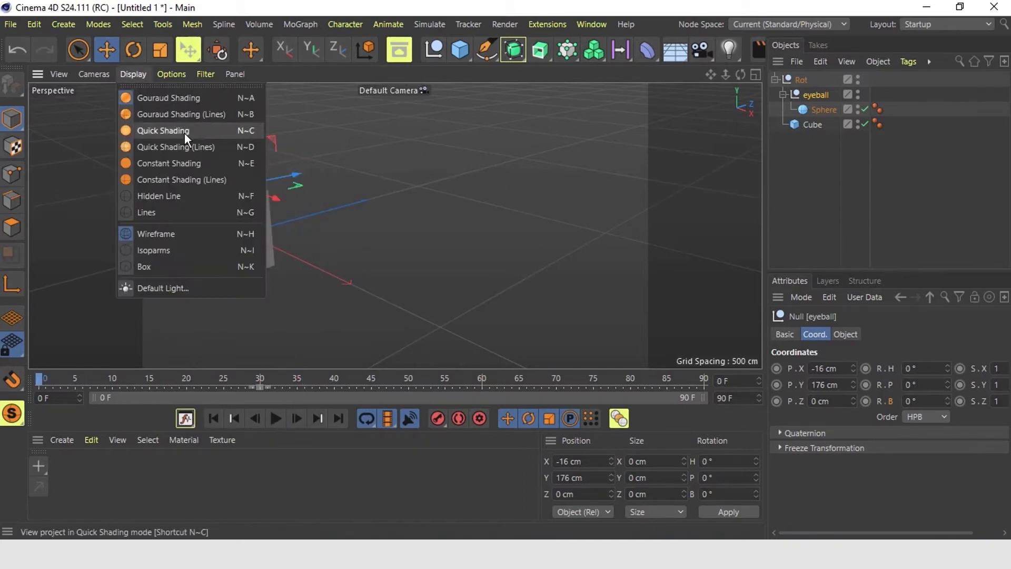
click(185, 132)
click(292, 229)
scroll(236, 197, up, 6)
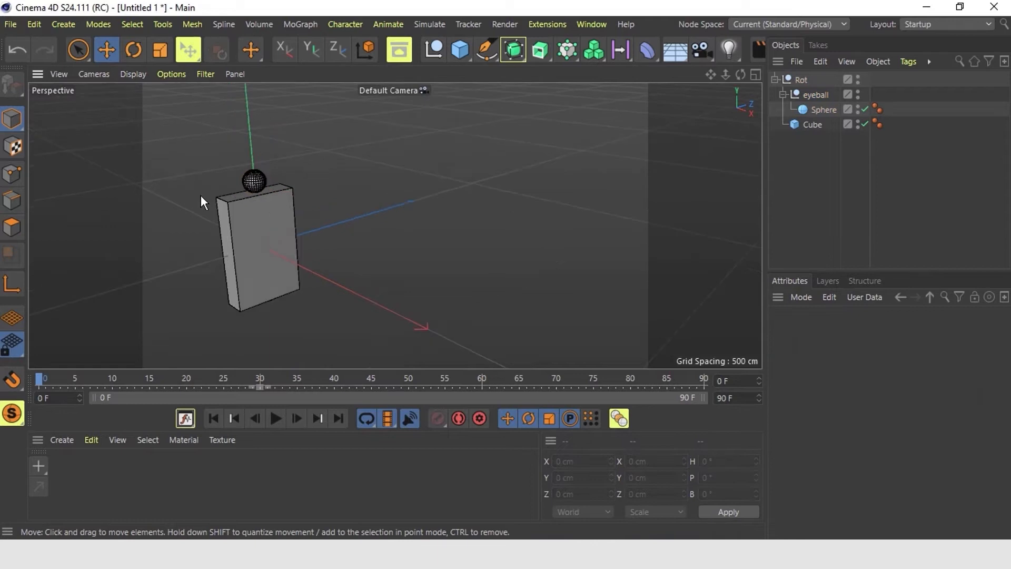
scroll(248, 189, up, 4)
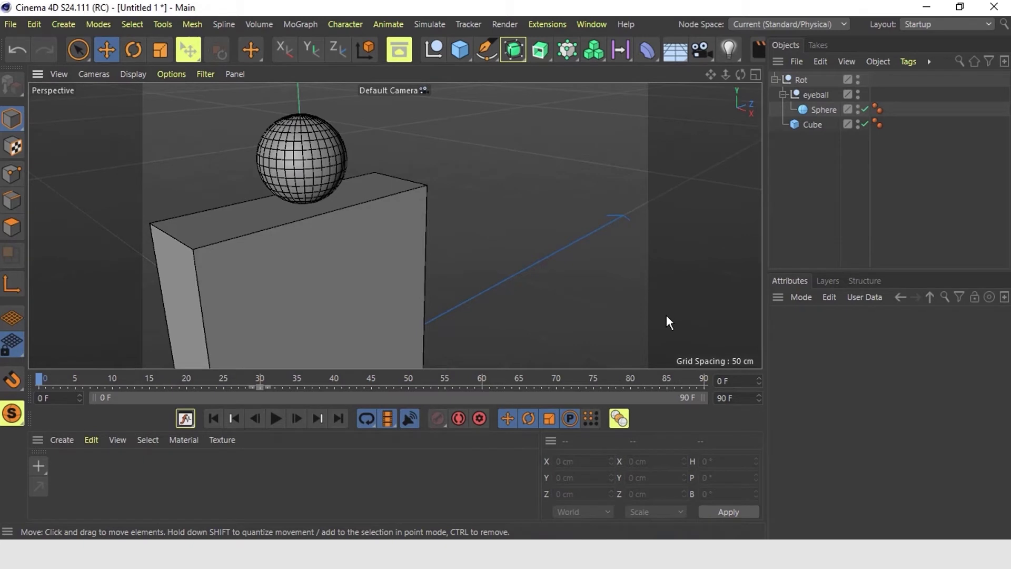
Step: Set the sphere's bank rotation (R.B) to 90°
click(822, 109)
click(913, 400)
text(9)
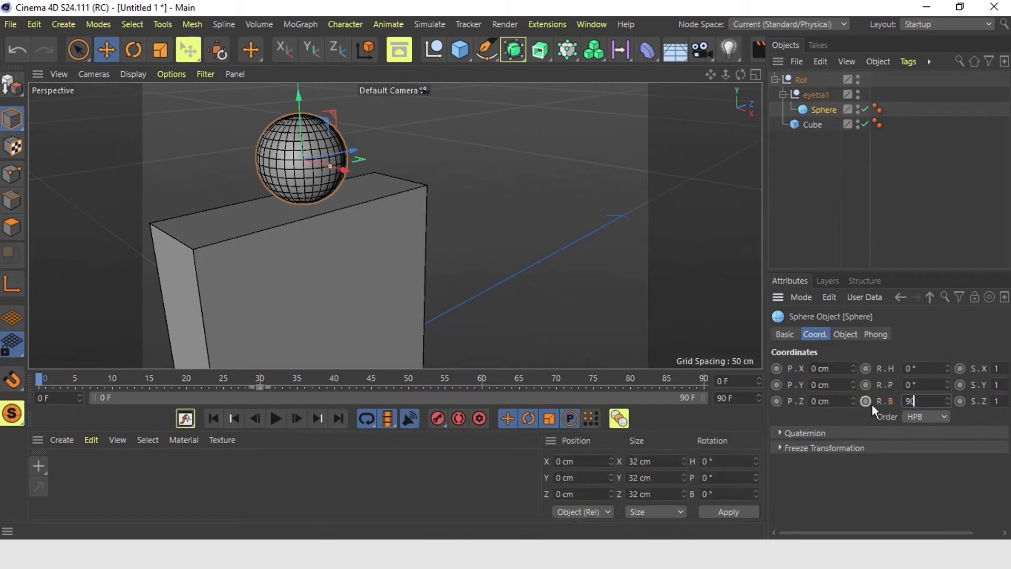
text(0)
key(Return)
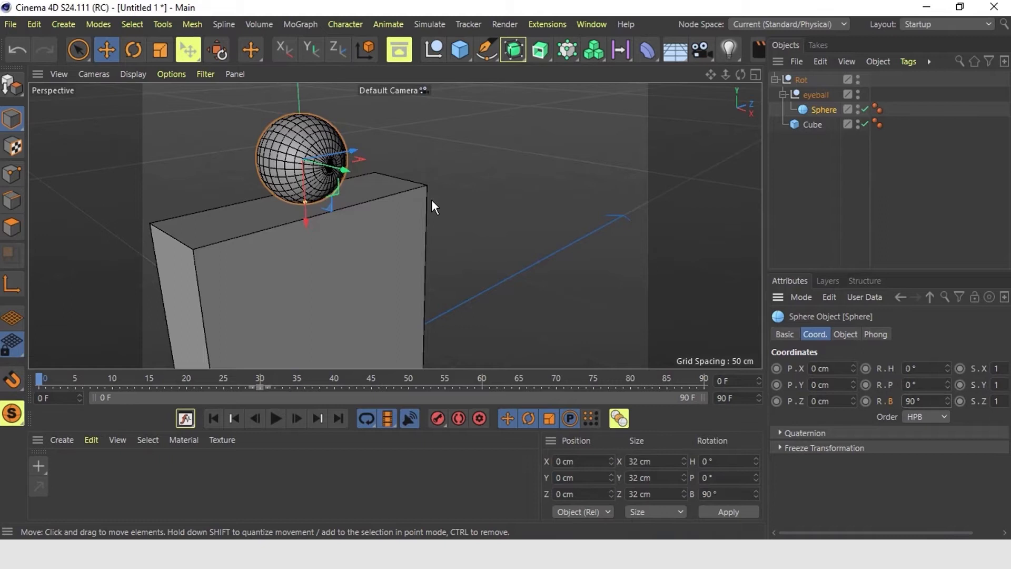
Step: Go to frame 30 of the animation, where the block lies flat
scroll(137, 138, down, 5)
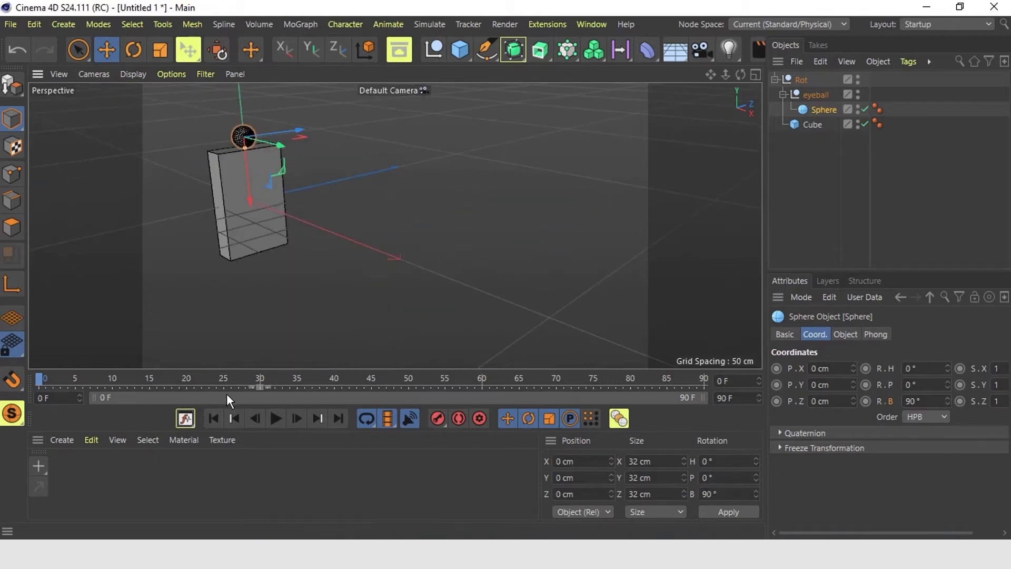
drag(226, 384, 261, 381)
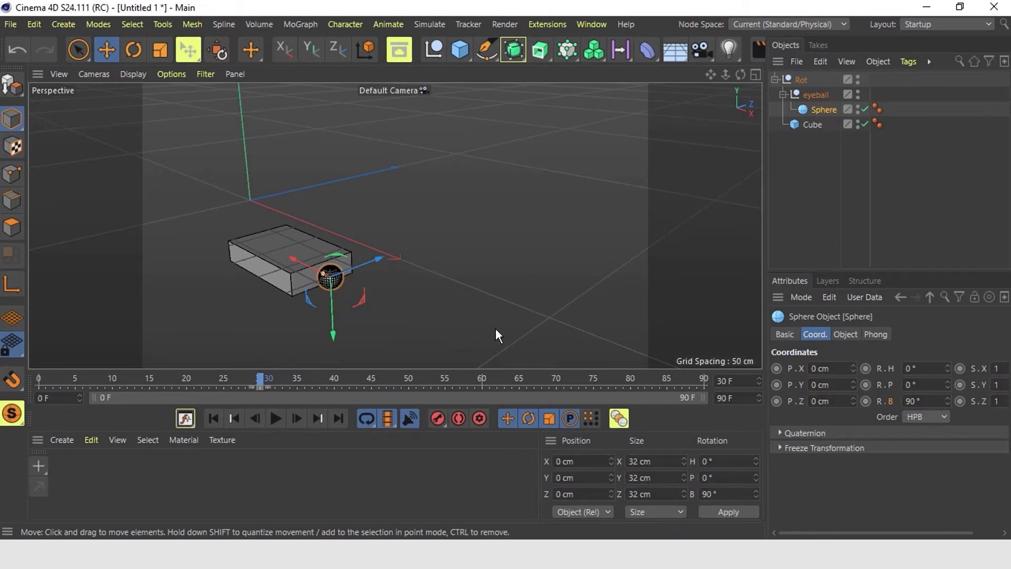
scroll(335, 318, up, 3)
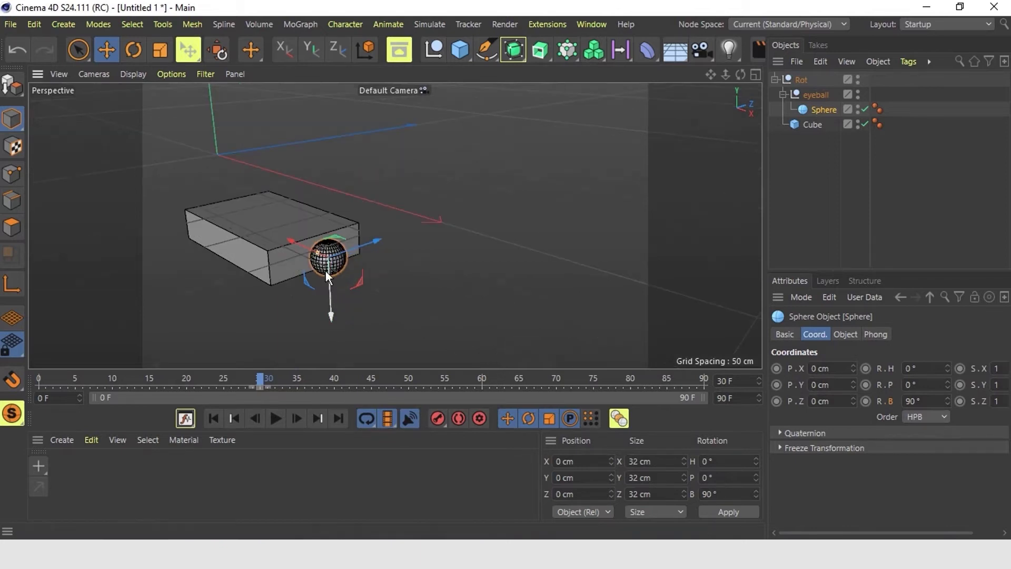
Step: Try rotating the sphere at the end of the fallen block, undo the rotation, and return to the Move tool
key(r)
drag(351, 256, 335, 291)
key(ctrl+z)
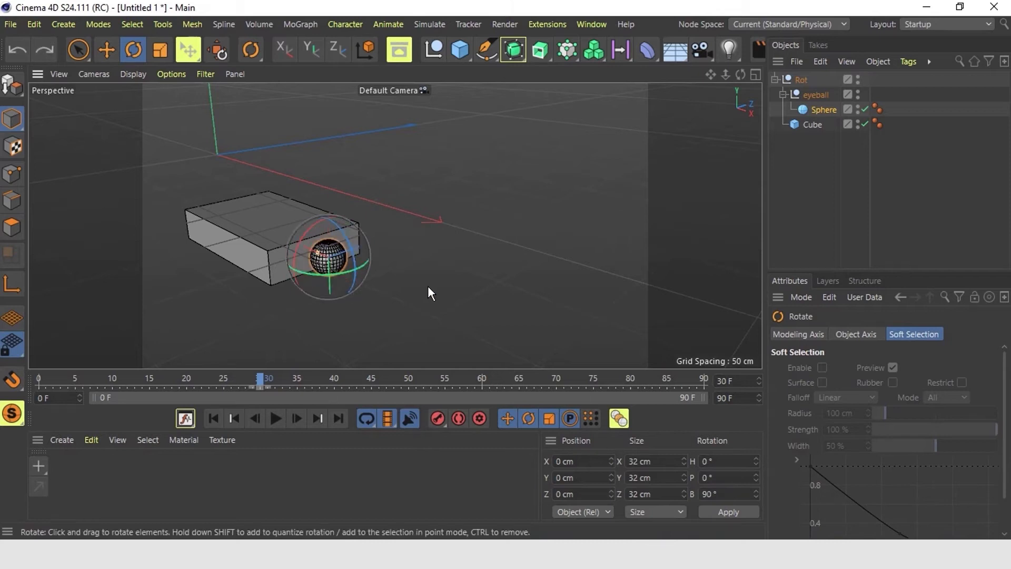
click(101, 48)
Step: Keyframe the eyeball null's bank rotation at 0° on frame 30, and set it to 990° at frame 90
click(818, 94)
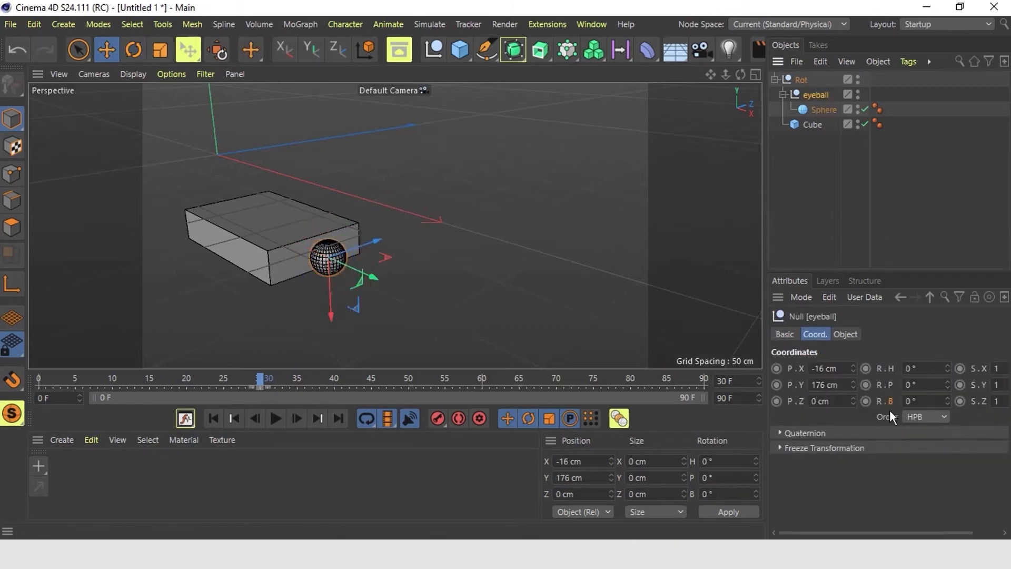
click(867, 401)
drag(548, 380, 767, 384)
click(937, 394)
text(360)
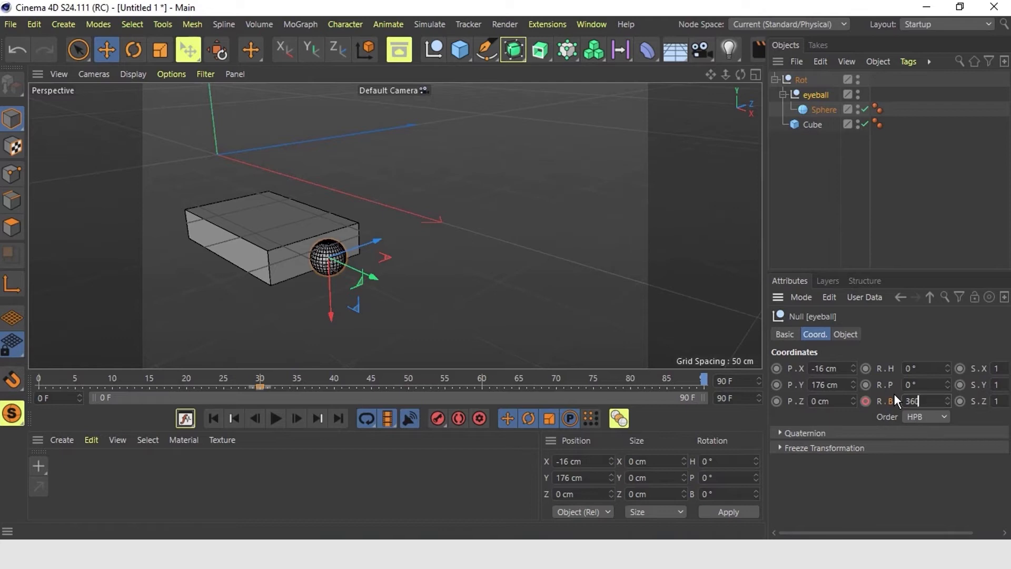
key(Return)
key(Return)
click(928, 401)
text(+270)
key(Return)
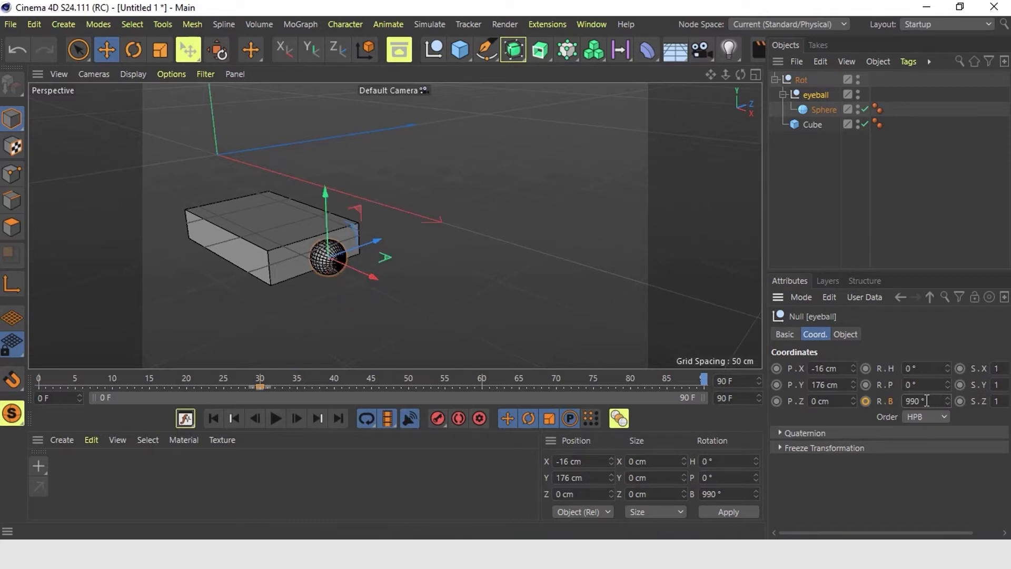
Step: Inspect the sphere's orientation up close and record the eyeball null's 990° bank rotation key at frame 90
click(346, 309)
scroll(347, 308, up, 2)
scroll(347, 309, up, 2)
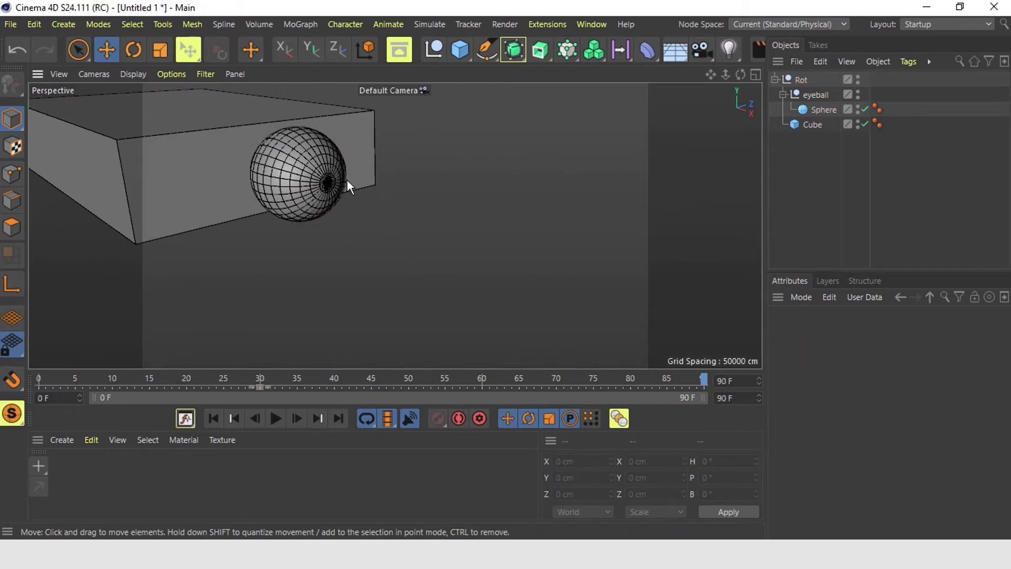
click(317, 195)
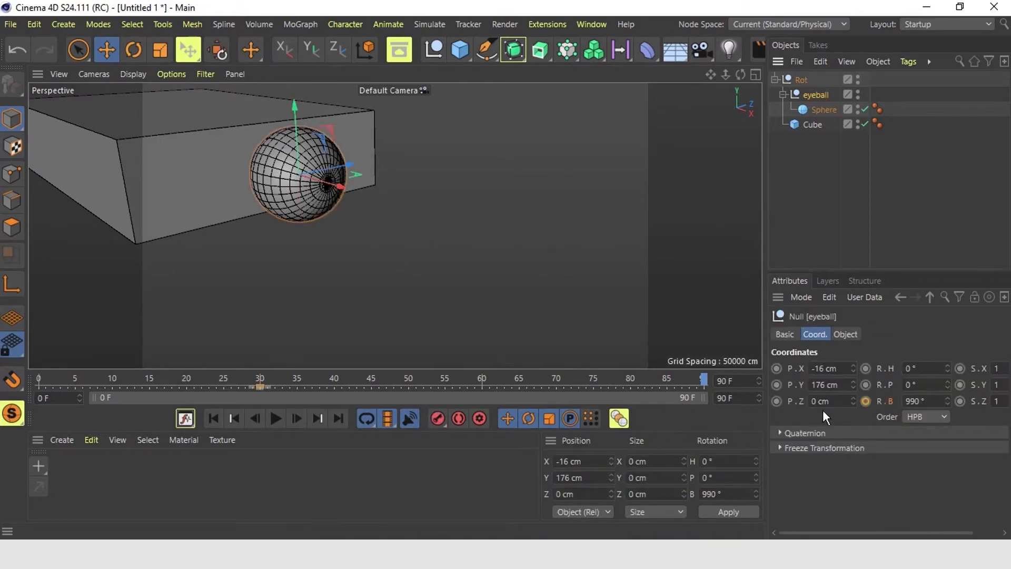
click(865, 400)
Step: Play the animation to check the sphere's spin, stop it, and return to frame 30
click(276, 418)
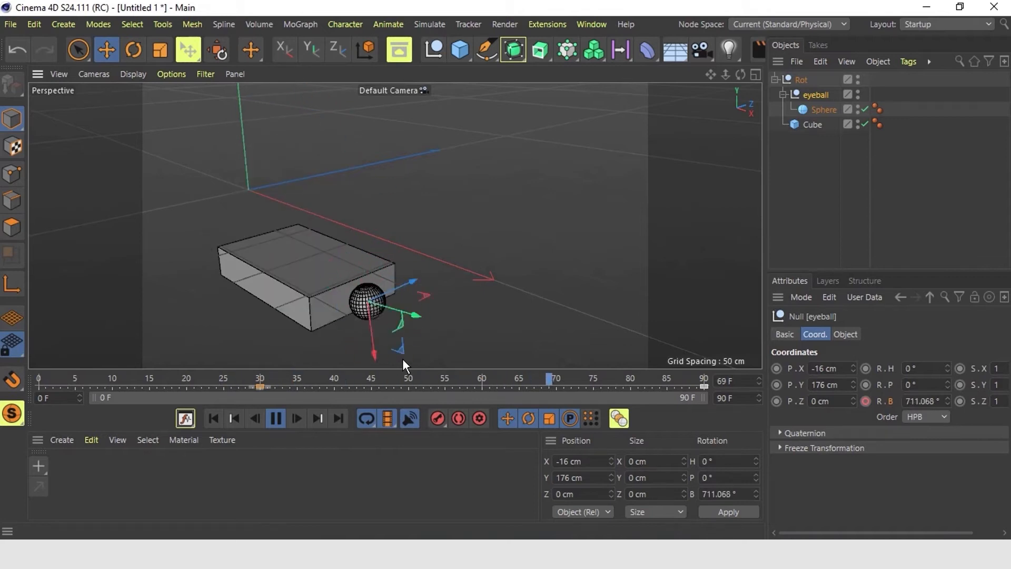
click(274, 417)
click(261, 381)
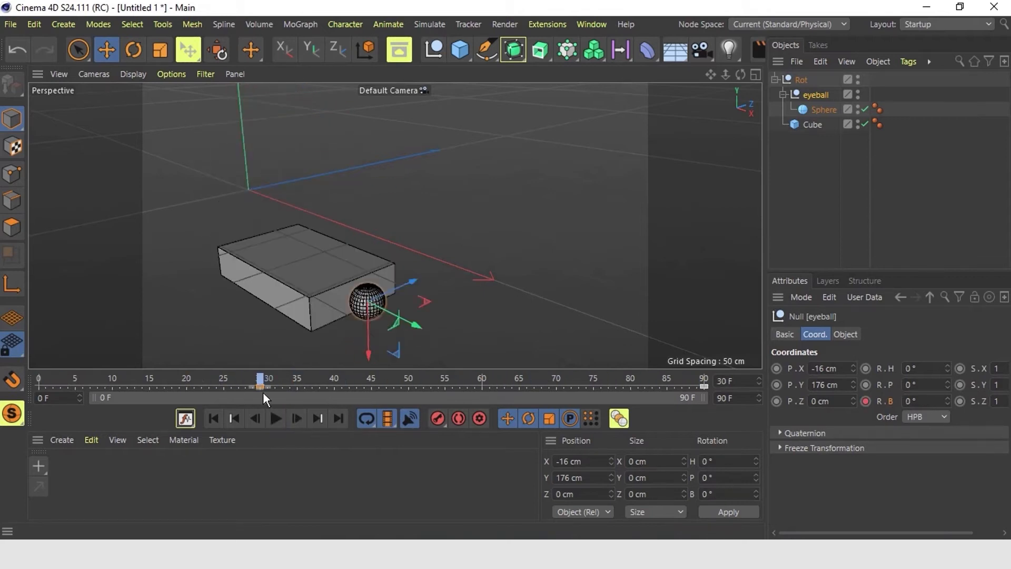
Step: Try nudging the eyeball null's Y position to test its travel direction, and undo the change
click(853, 381)
drag(849, 381, 852, 384)
key(ctrl+z)
Step: Keyframe the eyeball null's Y position at frame 30 and move to frame 90
scroll(443, 362, down, 3)
scroll(443, 363, up, 5)
scroll(379, 364, down, 6)
scroll(181, 158, down, 4)
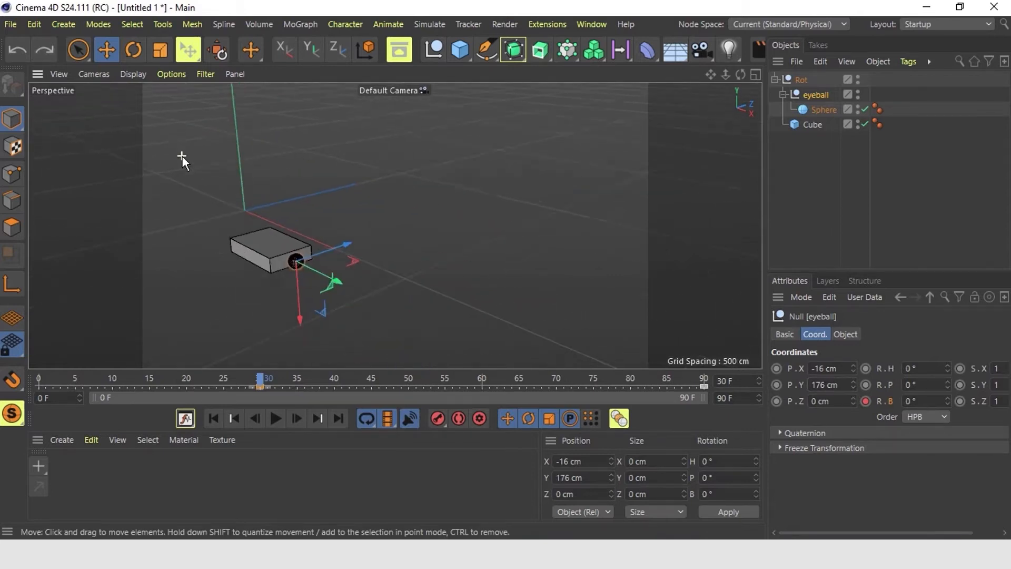
scroll(176, 199, up, 2)
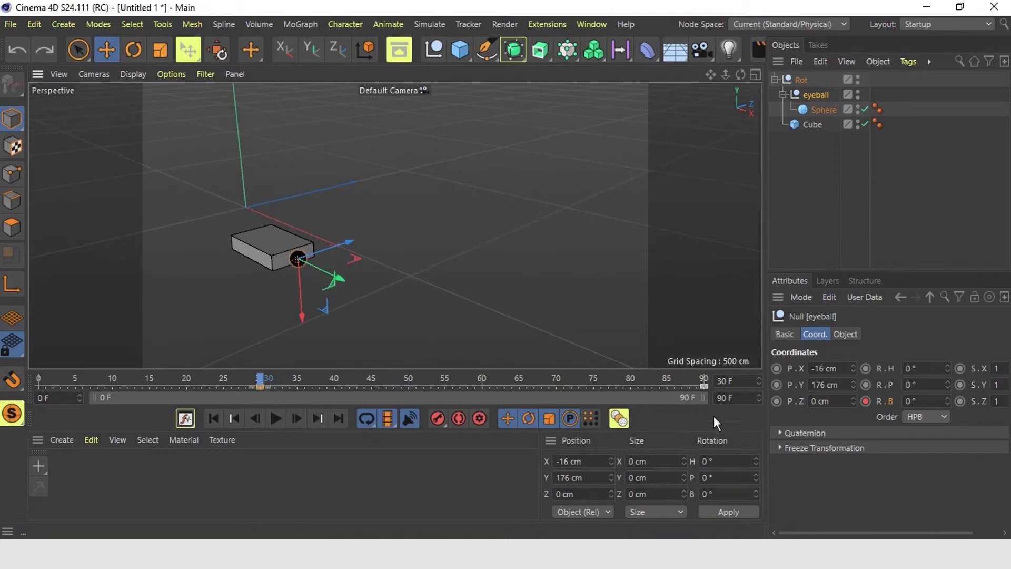
click(778, 385)
drag(333, 379, 727, 396)
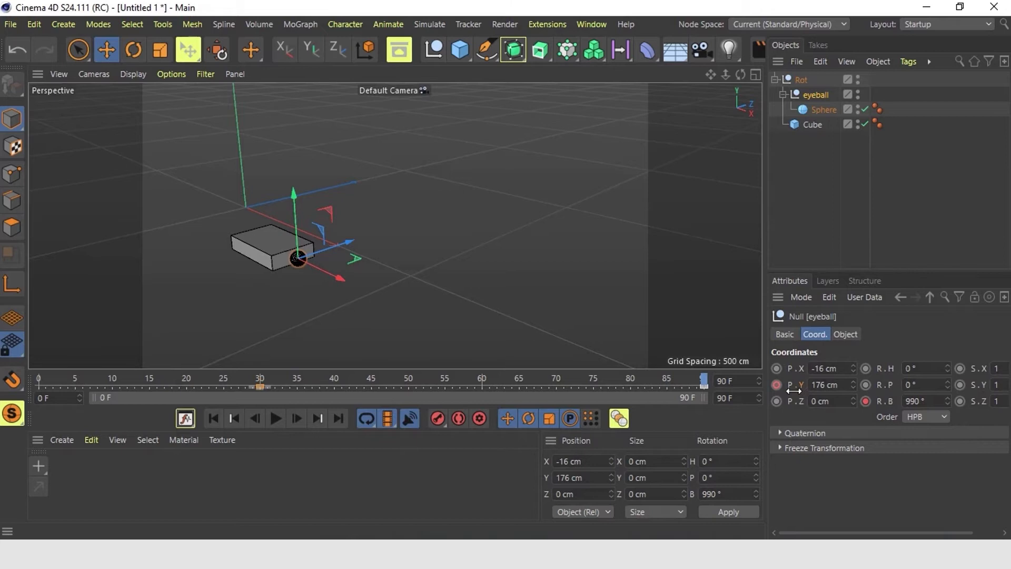
Step: Increase the eyeball null's Y position at frame 90 by 200 cm and another 75 cm, and settle on 450 cm
click(845, 387)
text(+200)
key(Return)
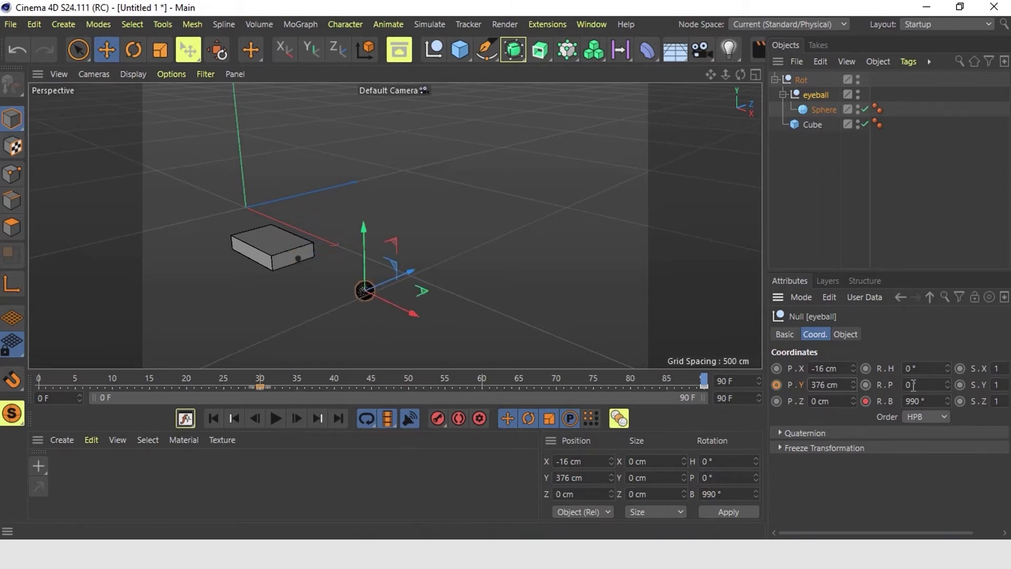
click(842, 385)
text(+75)
key(Return)
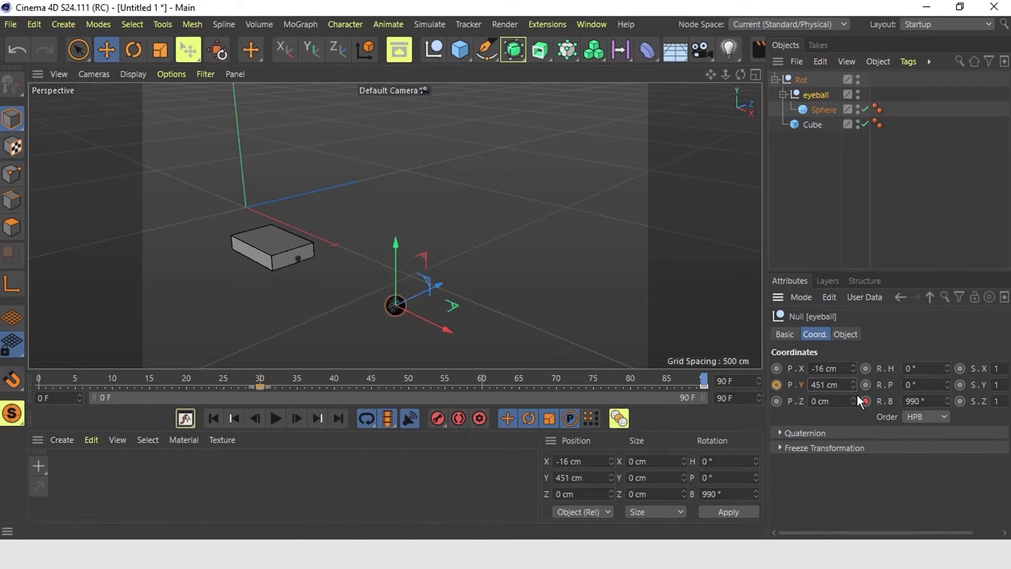
double_click(820, 385)
text(450)
key(Return)
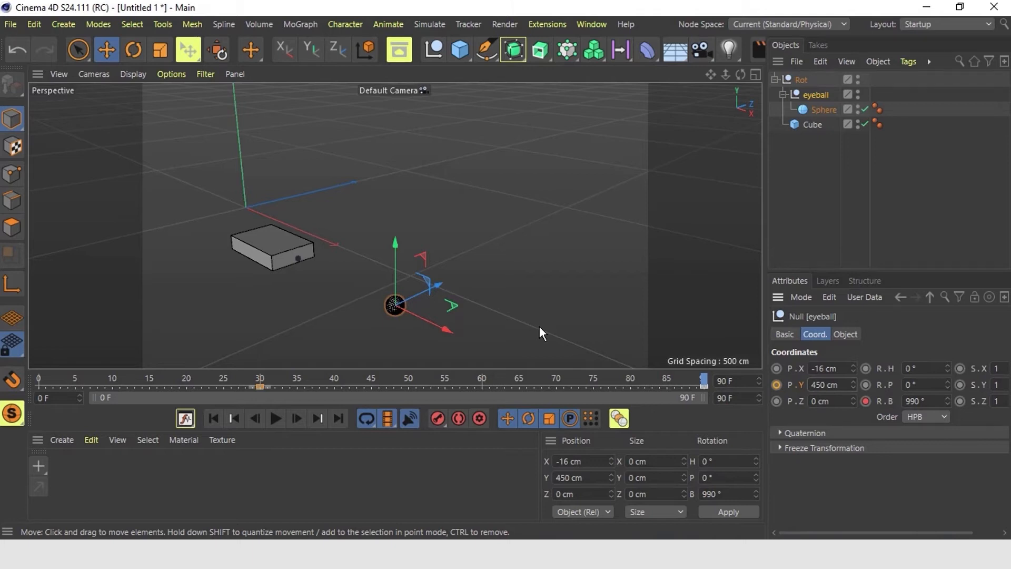
Step: Keyframe the eyeball null's Y position at frame 90, play the animation to check the roll, and return to frame 0
click(777, 384)
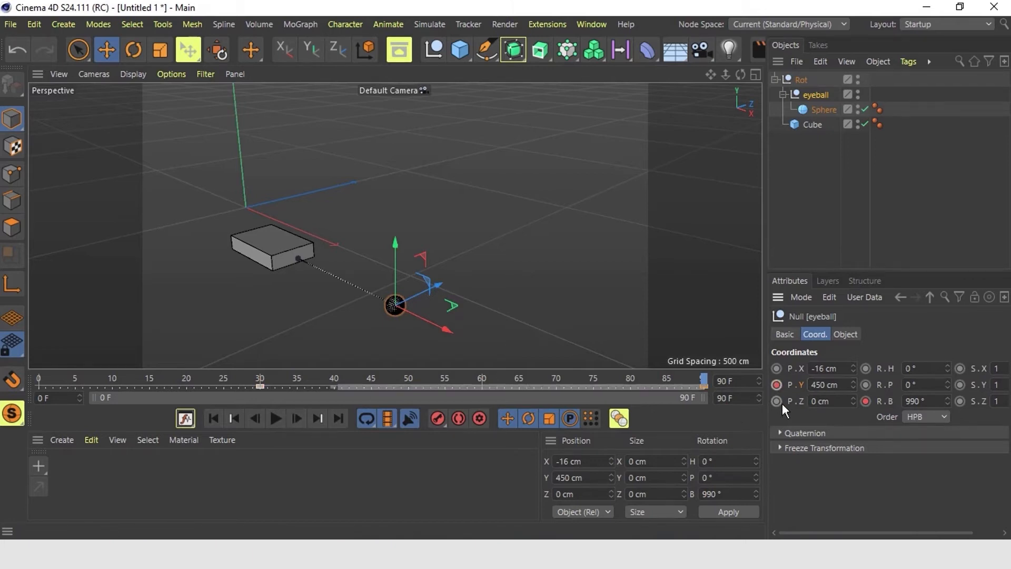
click(213, 418)
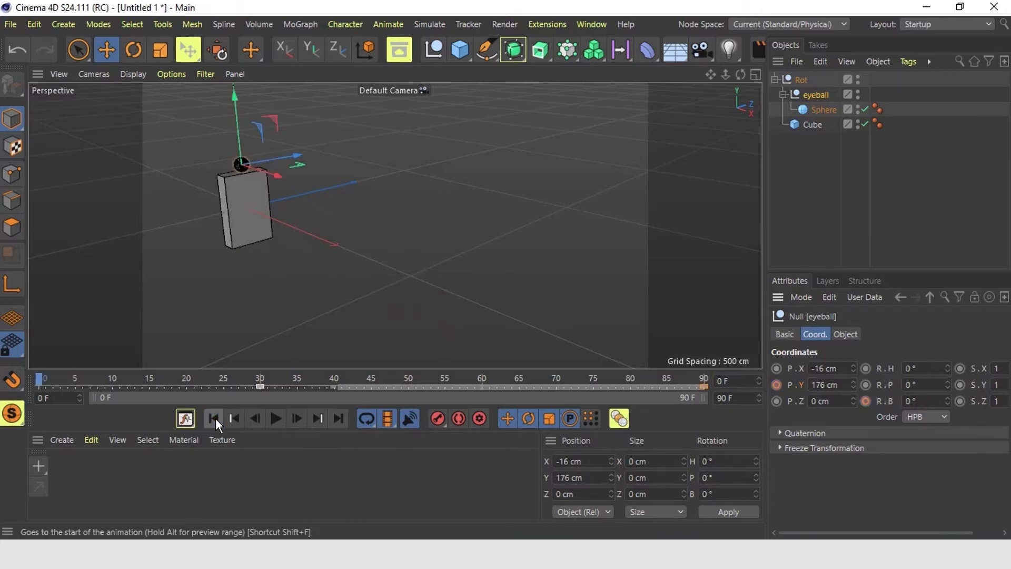
click(277, 418)
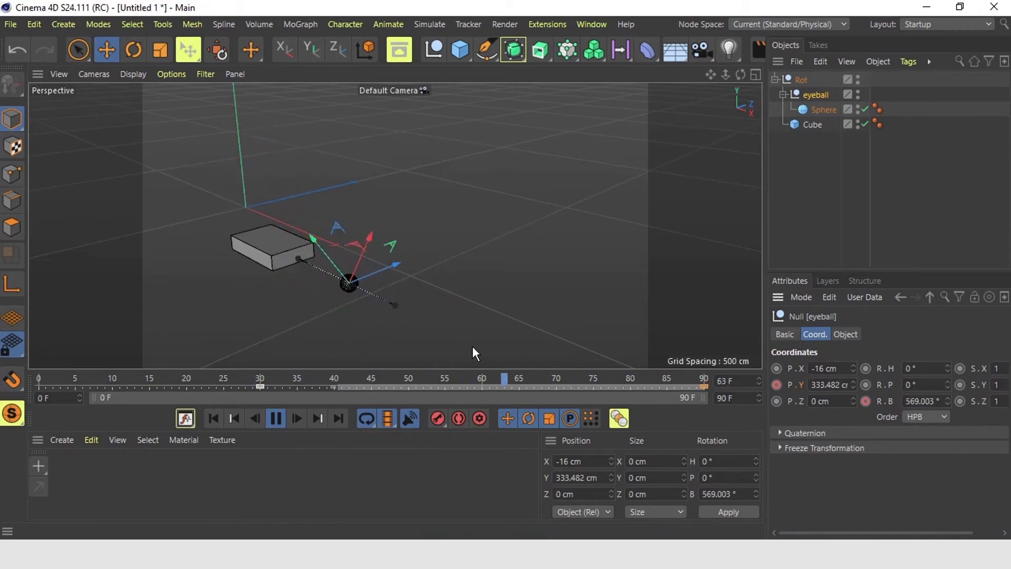
click(274, 419)
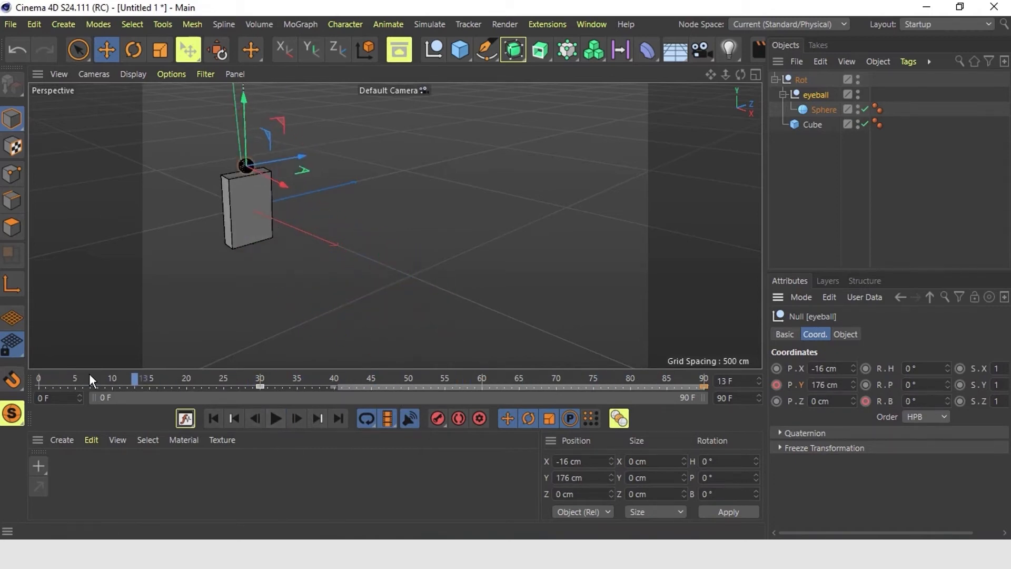
drag(71, 384, 6, 381)
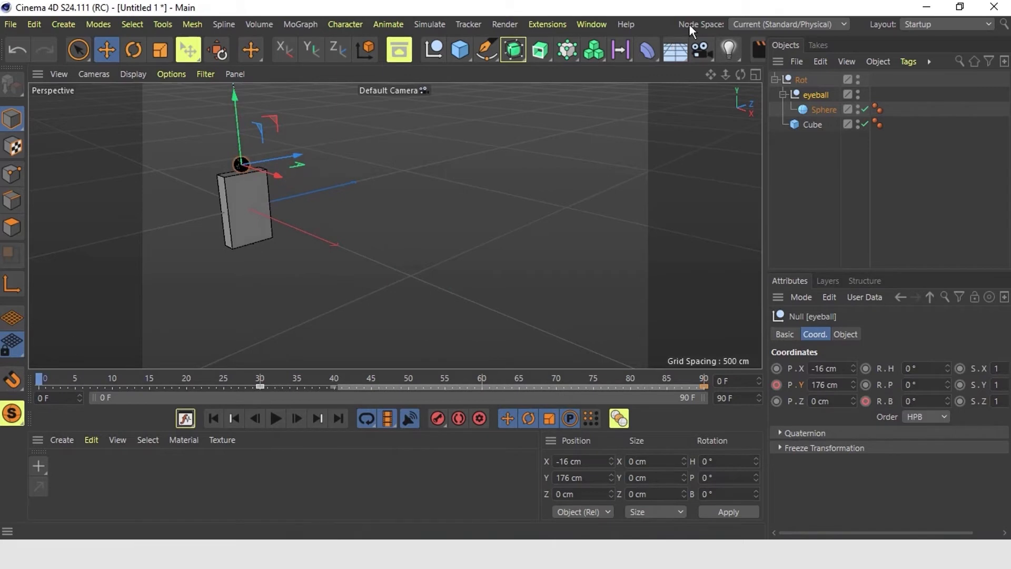
Step: Open the F-Curve timeline and steepen the start of the eyeball's Position.Y and Rotation.B curves at frame 30
click(592, 26)
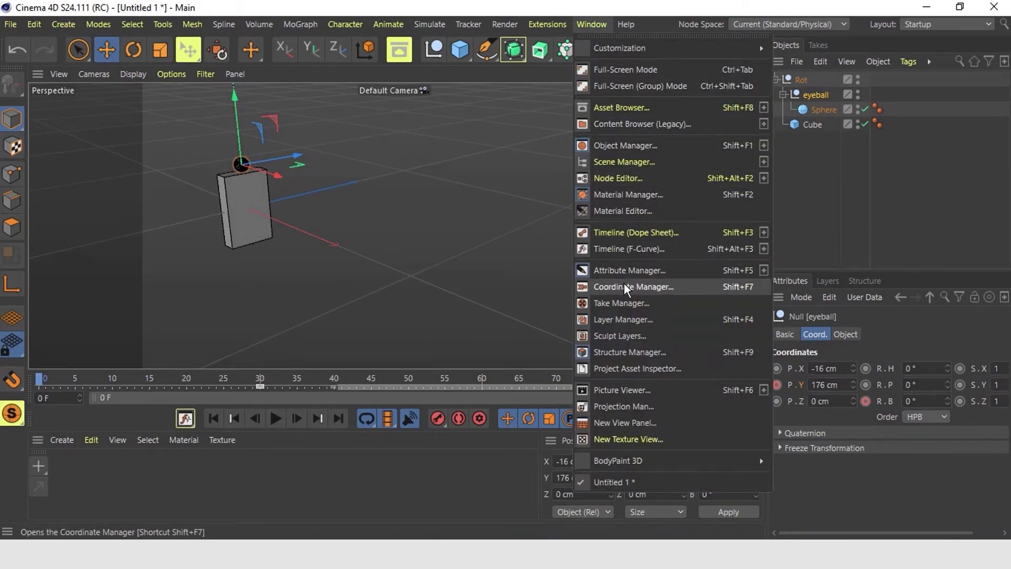
click(622, 251)
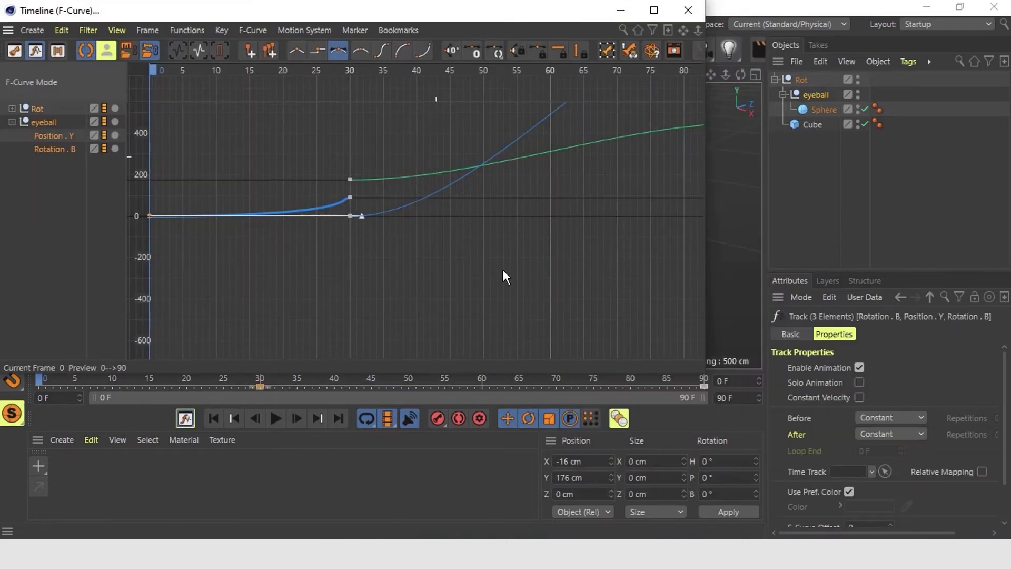
key(h)
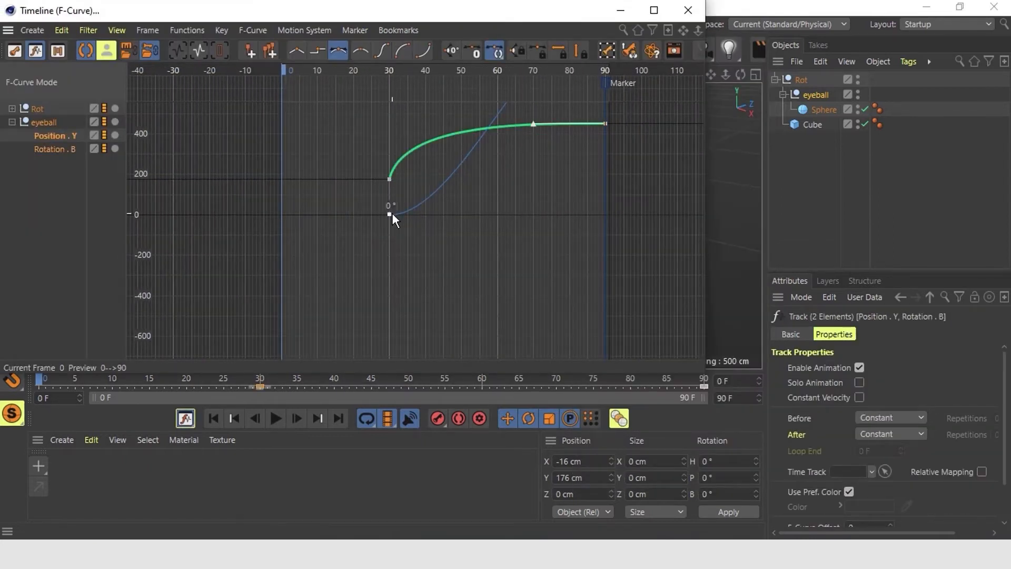
click(390, 214)
drag(456, 213, 380, 162)
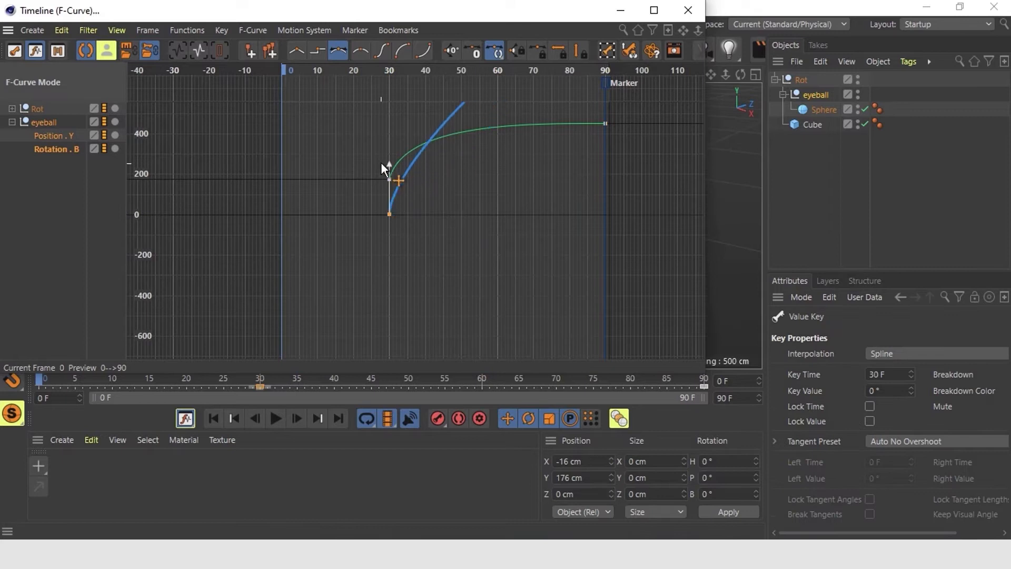
Step: Lengthen the Rotation.B tangent at frame 90 for a smoother slowdown, fine-tune the curve tangents at frame 30, and put the timeline away
key(h)
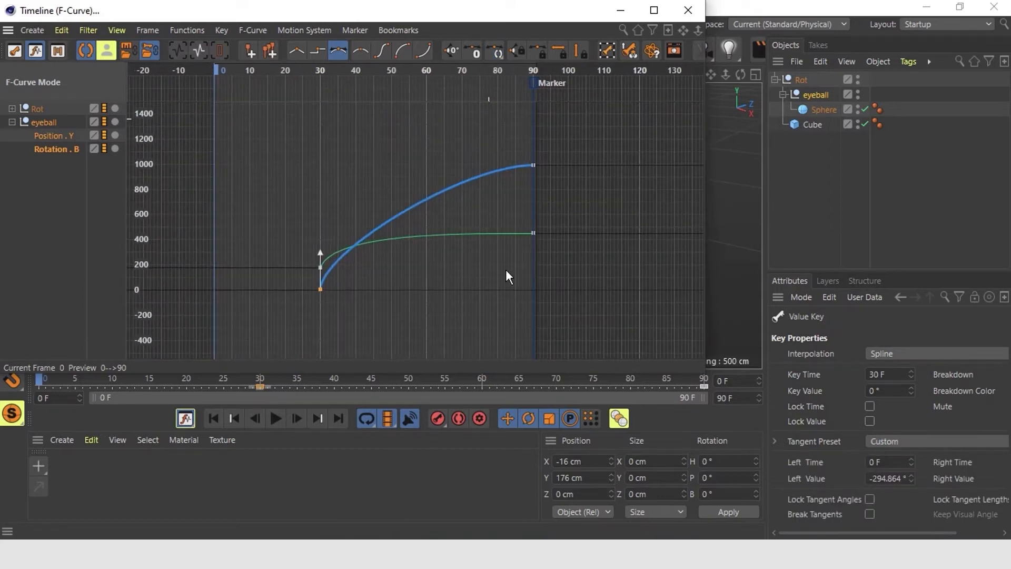
click(532, 163)
drag(421, 163, 405, 164)
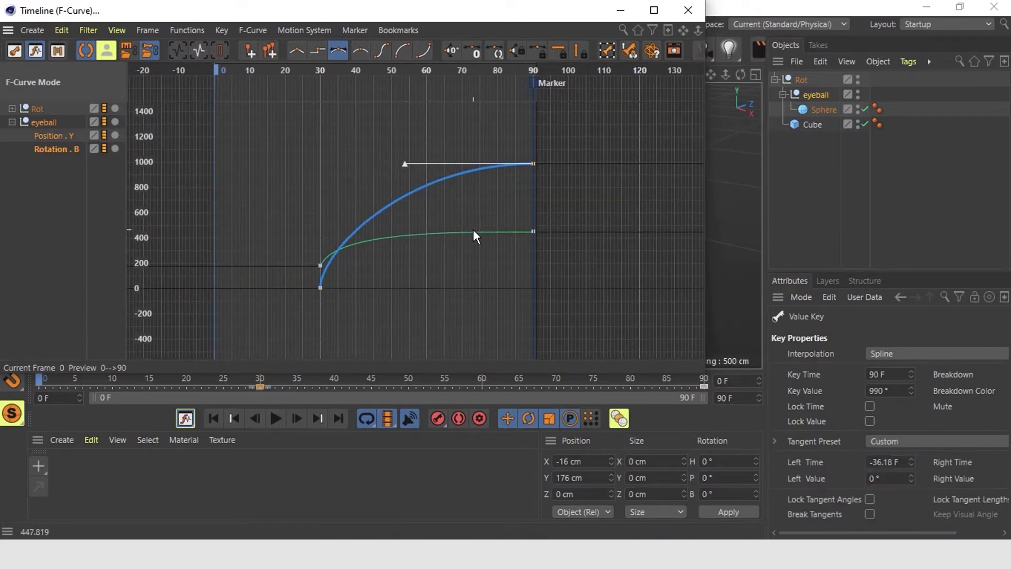
drag(613, 145, 318, 326)
key(s)
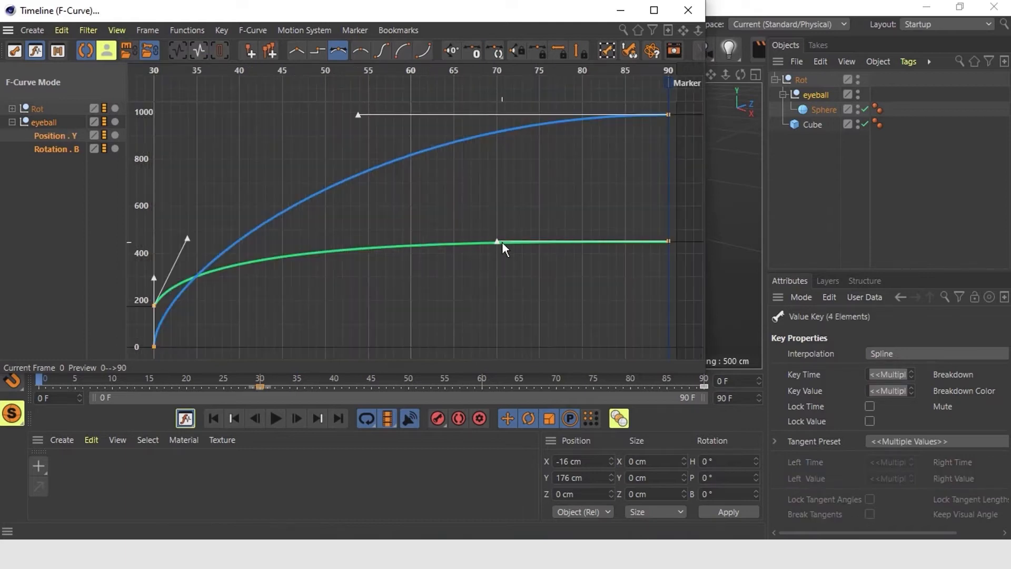
mouse_move(153, 278)
mouse_down()
mouse_move(177, 289)
mouse_move(159, 272)
mouse_up()
click(210, 304)
click(621, 10)
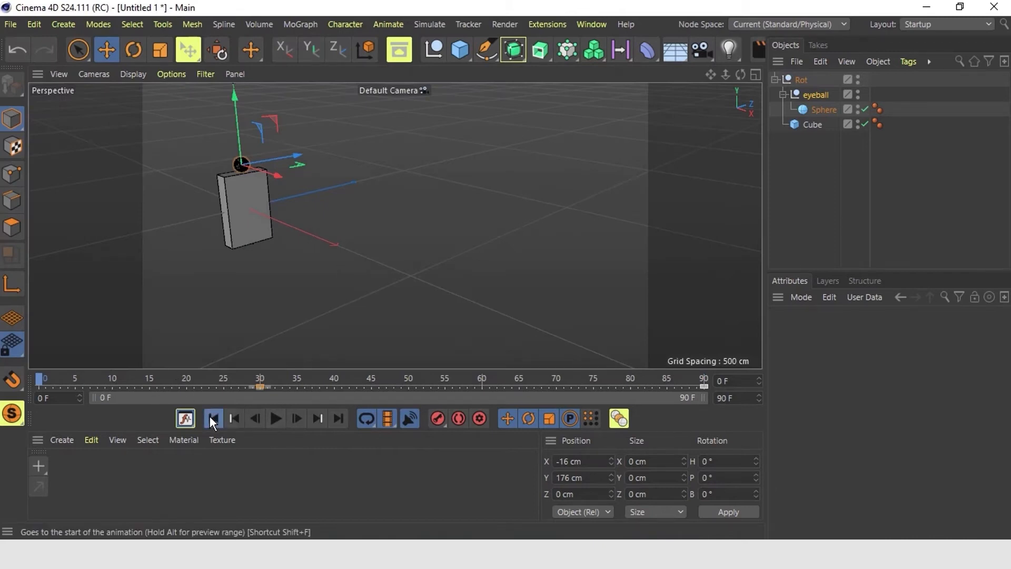
Step: Play the animation to check the eased roll, stop it, and return to frame 0
click(276, 421)
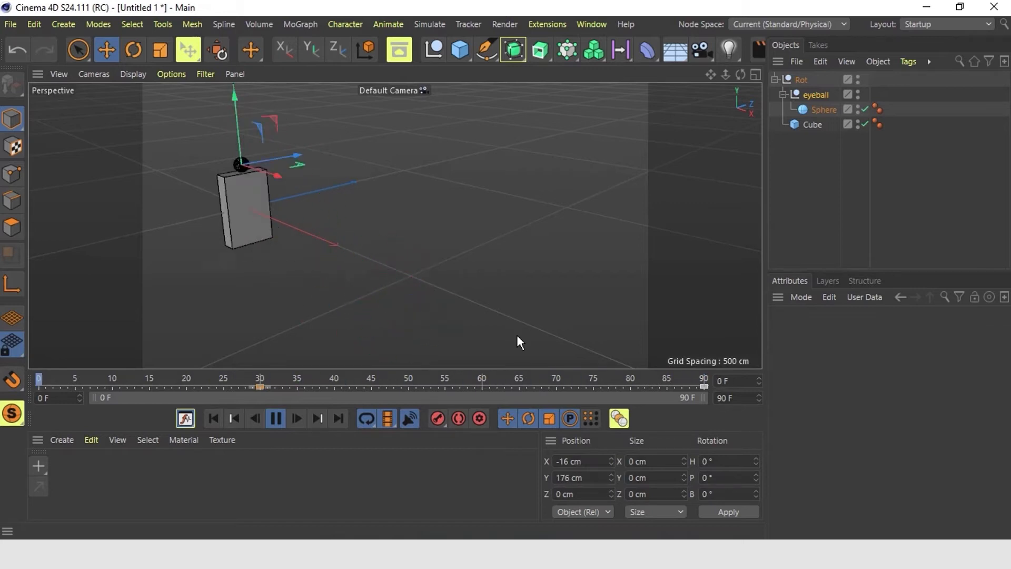
click(273, 419)
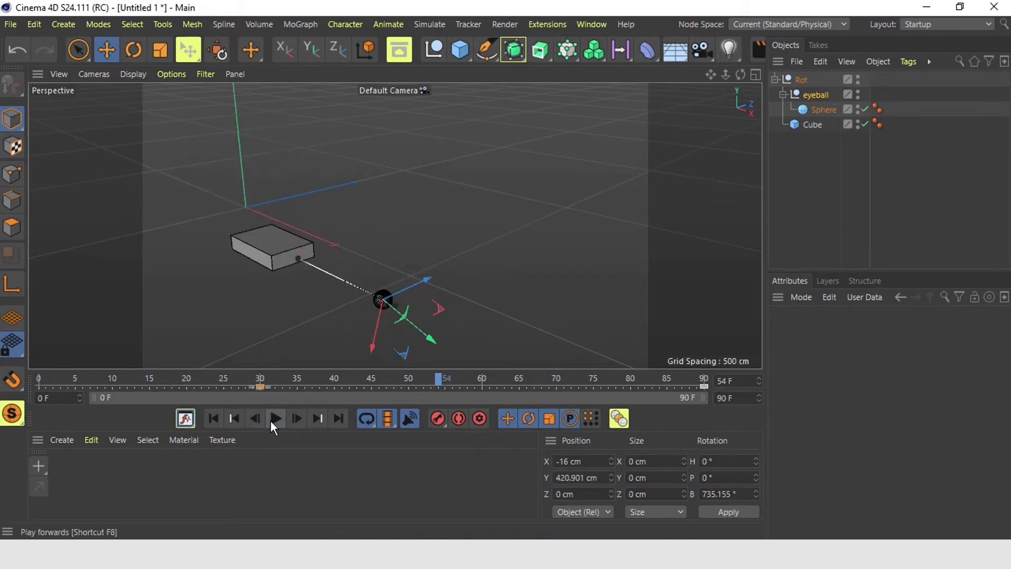
click(213, 419)
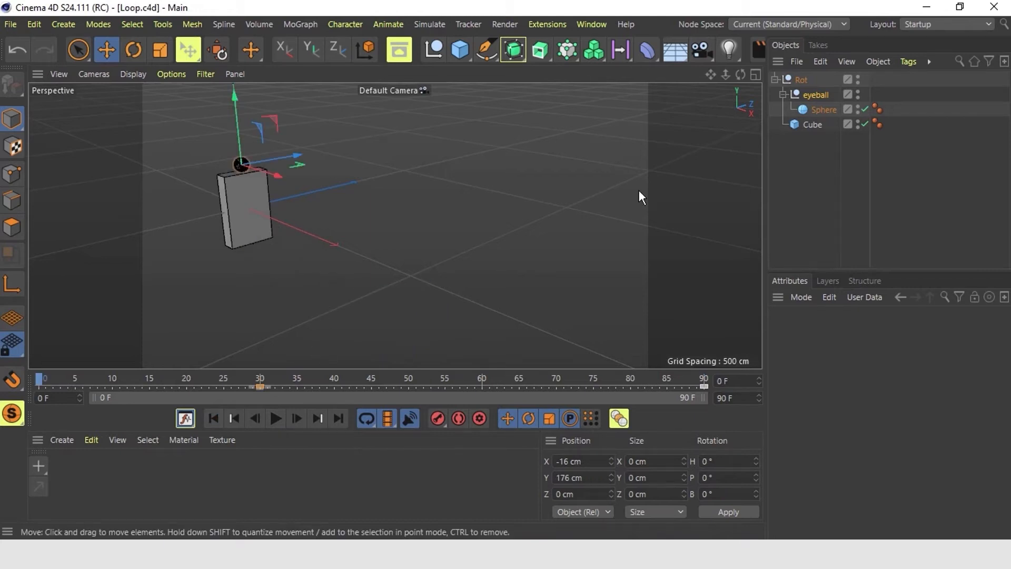
Step: Add a new cube, and at frame 90 place a copy of the sphere outside the Rot hierarchy to mark its end position
click(466, 59)
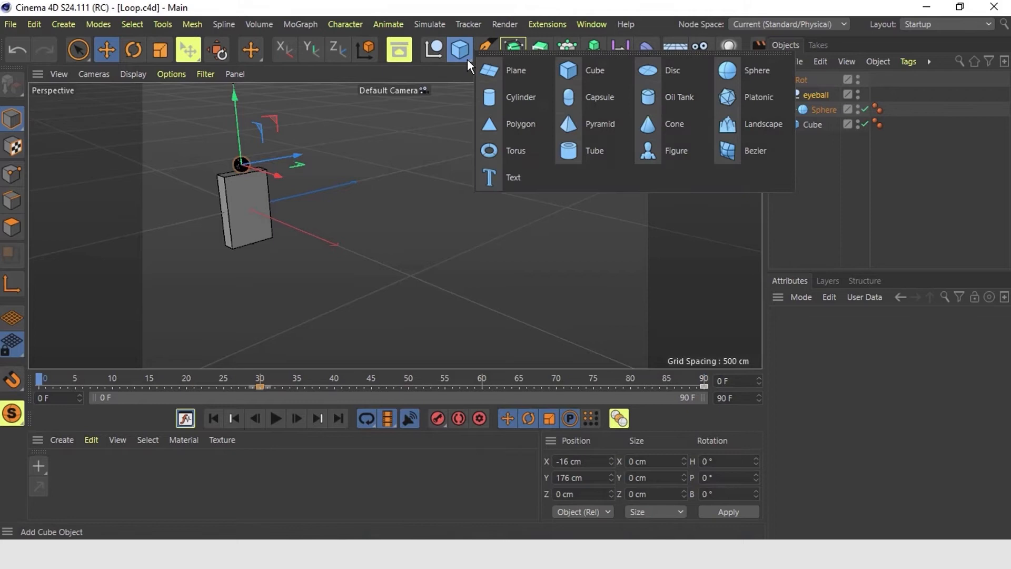
click(573, 66)
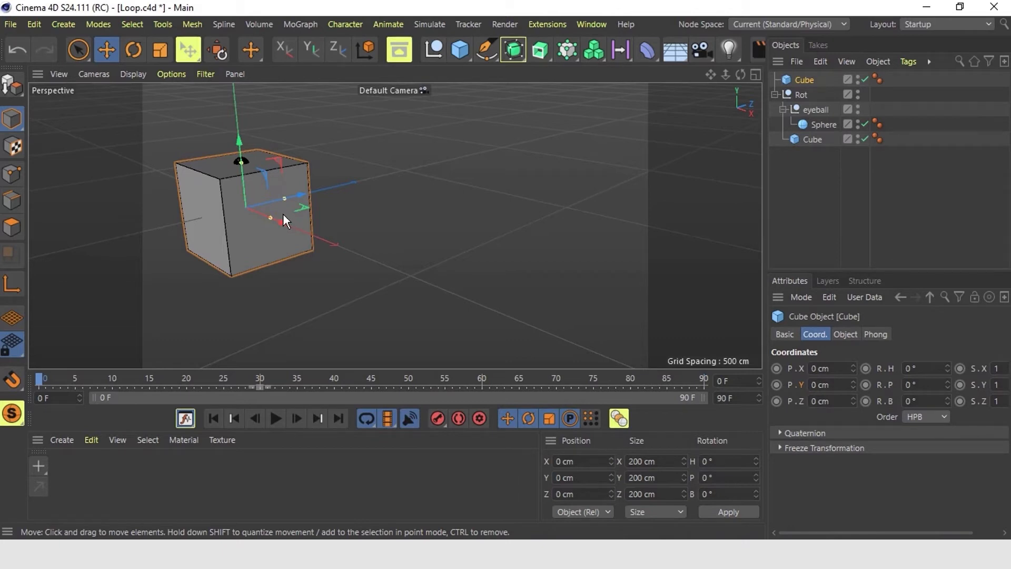
drag(63, 383, 738, 409)
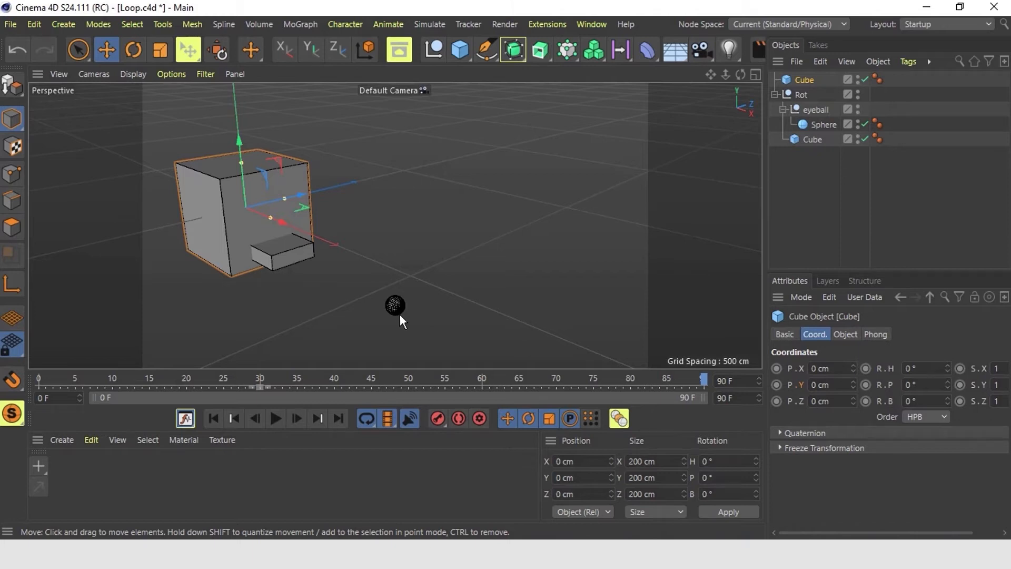
click(819, 125)
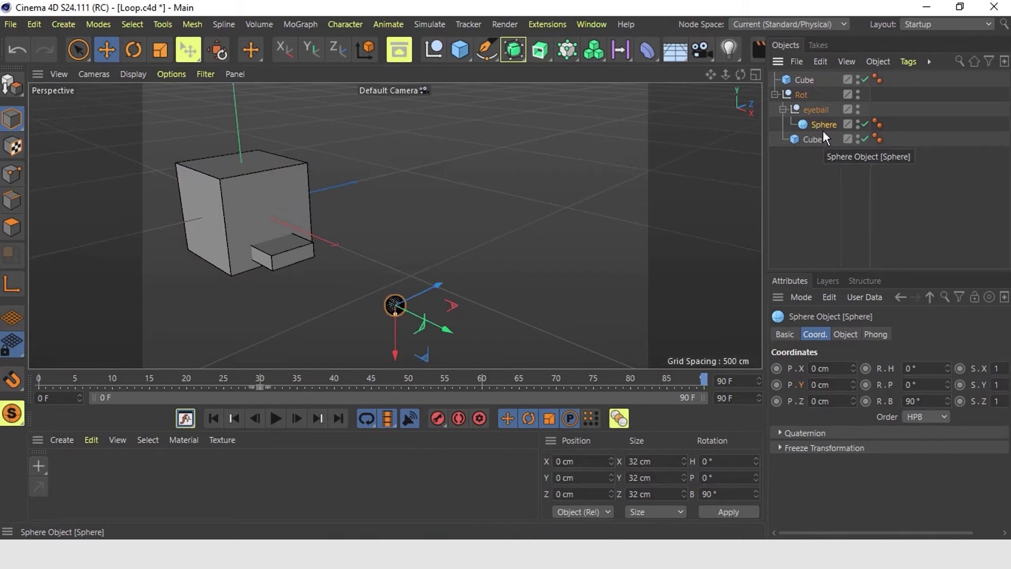
drag(823, 126, 813, 205)
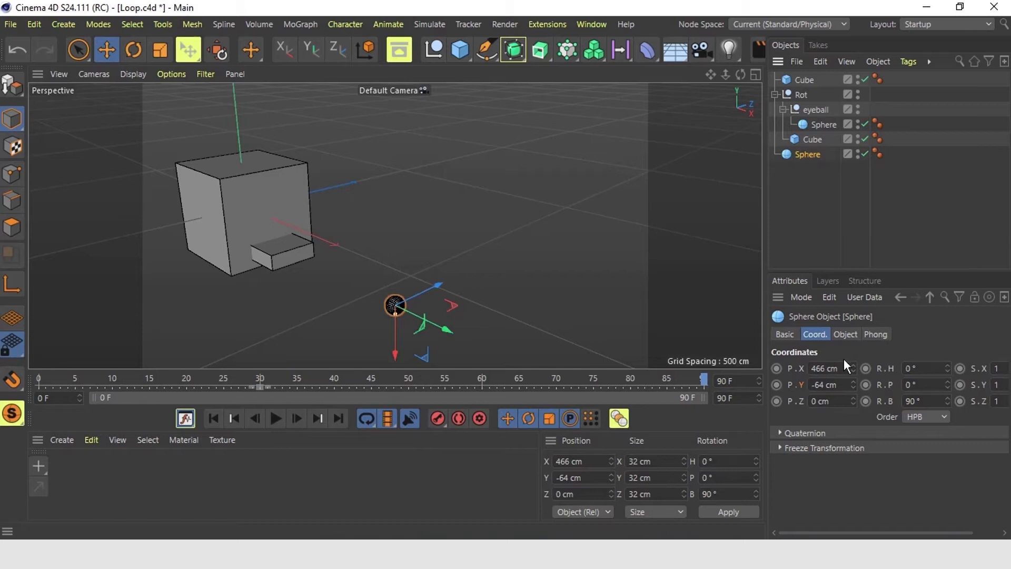
click(800, 186)
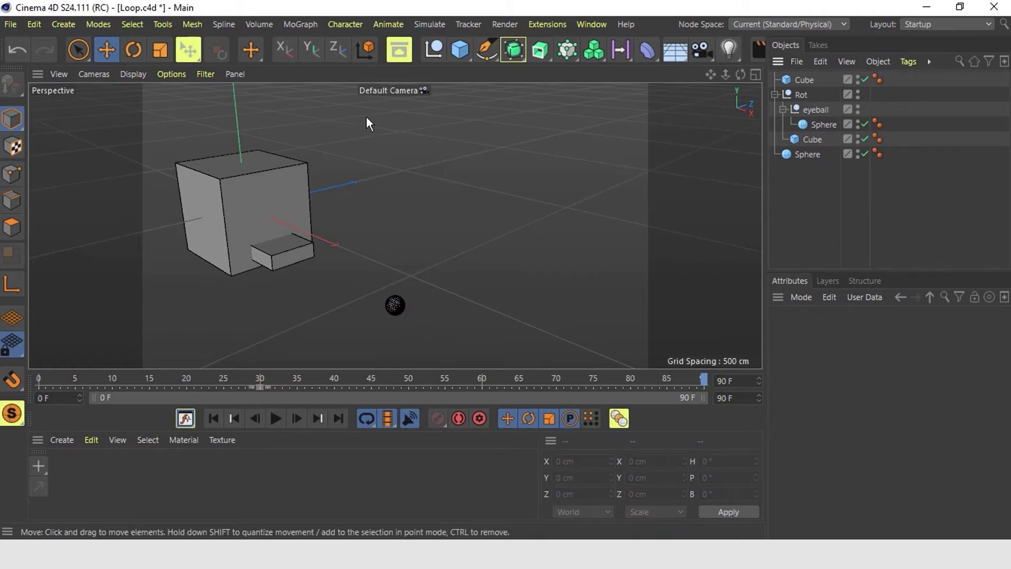
Step: Set the new cube's size to 466 cm in X and 800 cm in Y
click(246, 168)
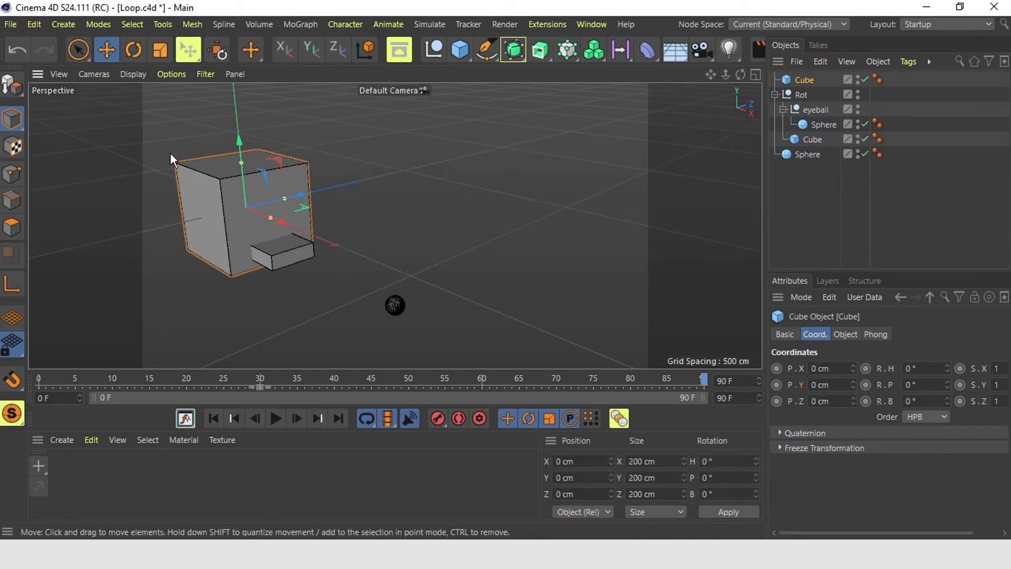
drag(242, 176, 234, 109)
click(845, 334)
click(834, 384)
text(800)
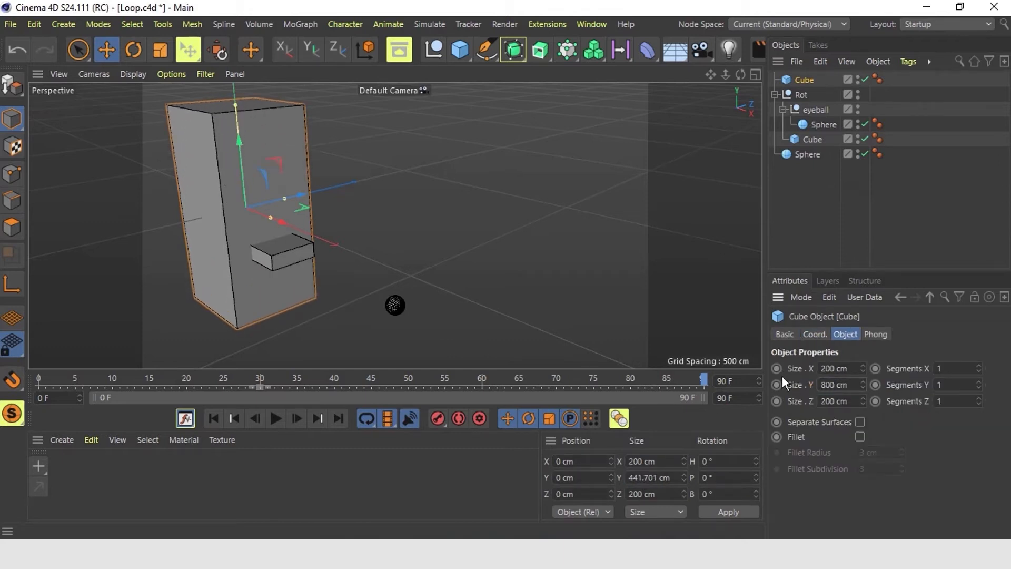
key(Return)
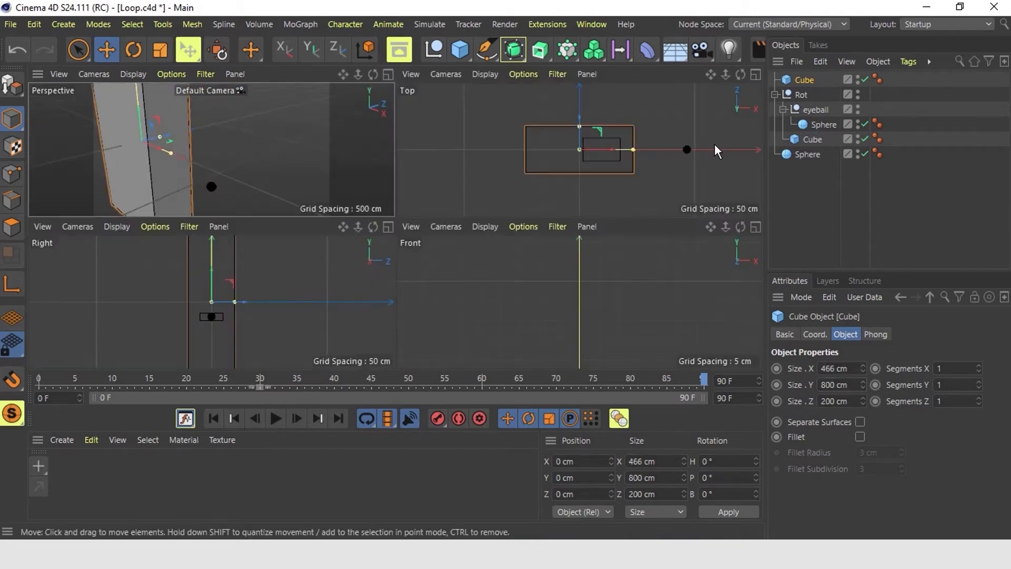
Step: In the Front view at frame 0, move the large cube beneath the upright block, to about X 219 cm and Y -481 cm
middle_click(432, 247)
key(o)
drag(380, 170, 440, 323)
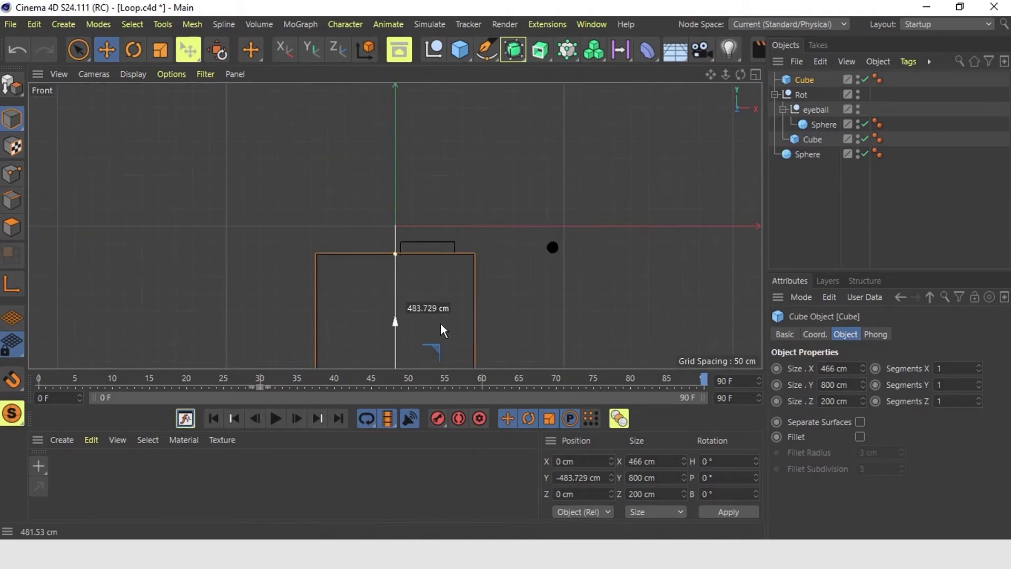
key(o)
scroll(399, 92, up, 1)
scroll(408, 114, down, 3)
scroll(408, 115, up, 4)
drag(440, 358, 458, 234)
Step: Fine-align the large cube's upper corner with the block's lower corner, at about X 217 cm and Y -480 cm
scroll(459, 213, up, 4)
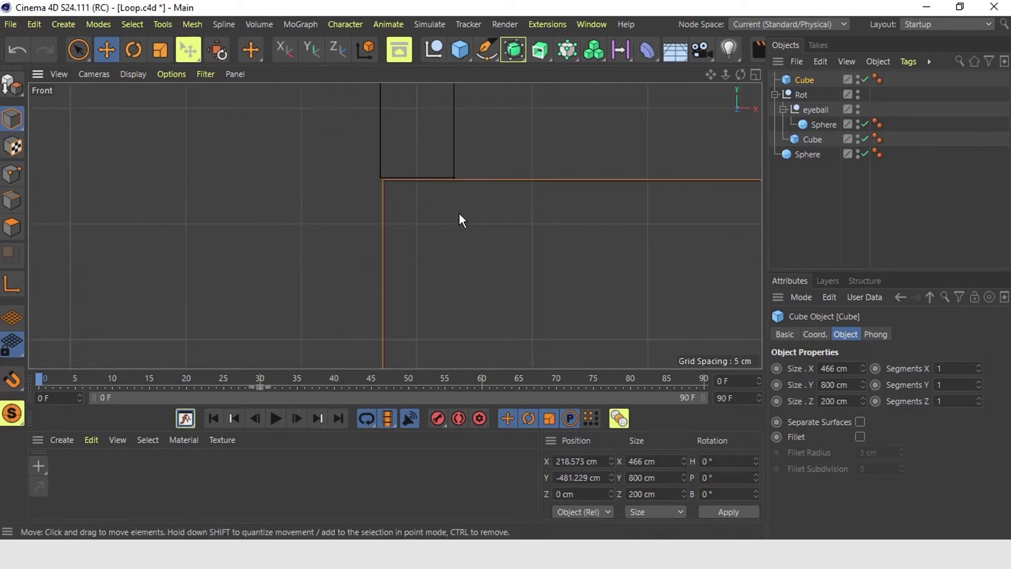
scroll(431, 176, up, 9)
drag(398, 184, 397, 177)
scroll(396, 178, down, 1)
scroll(397, 178, down, 8)
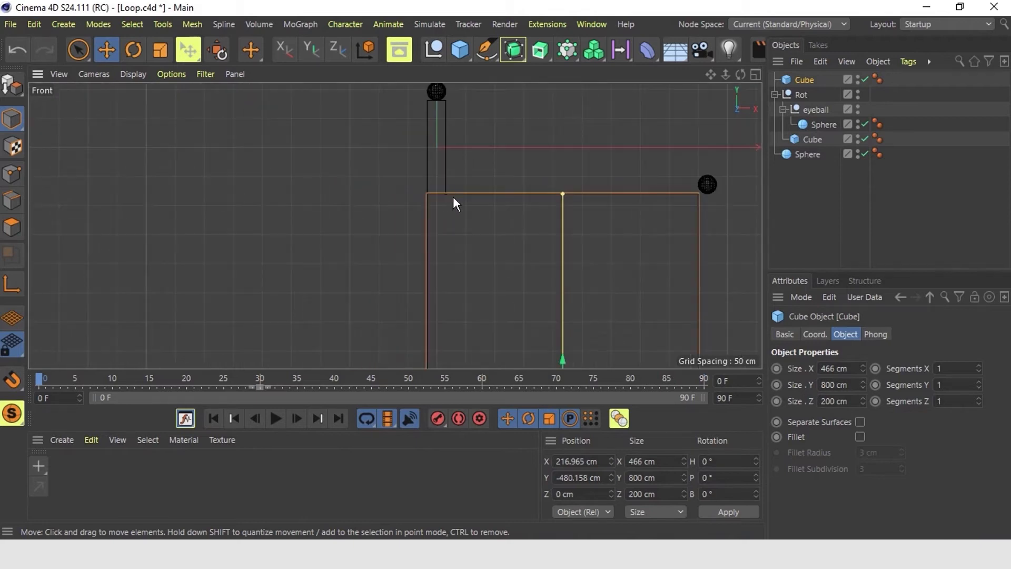
scroll(637, 212, up, 4)
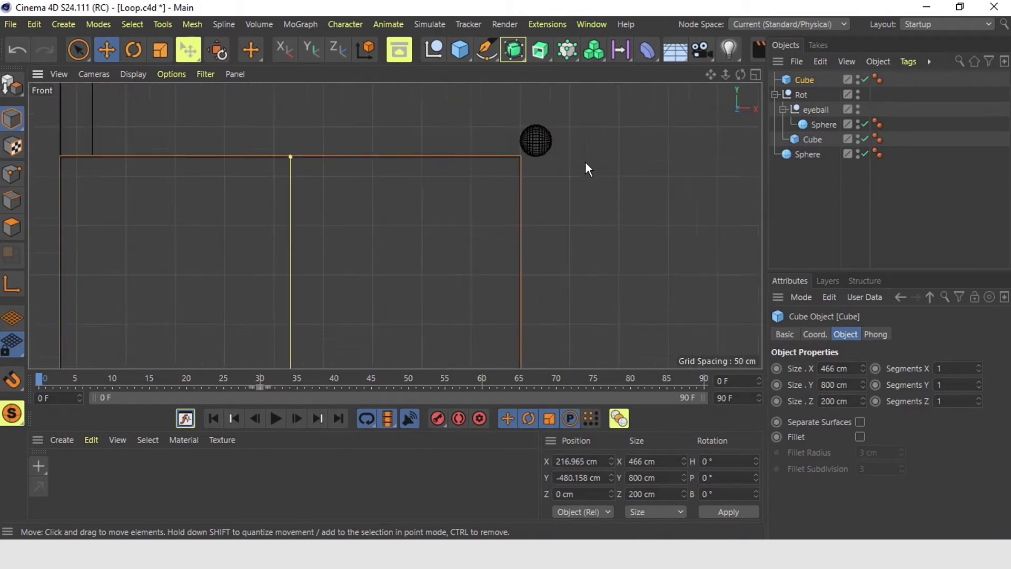
scroll(400, 189, down, 5)
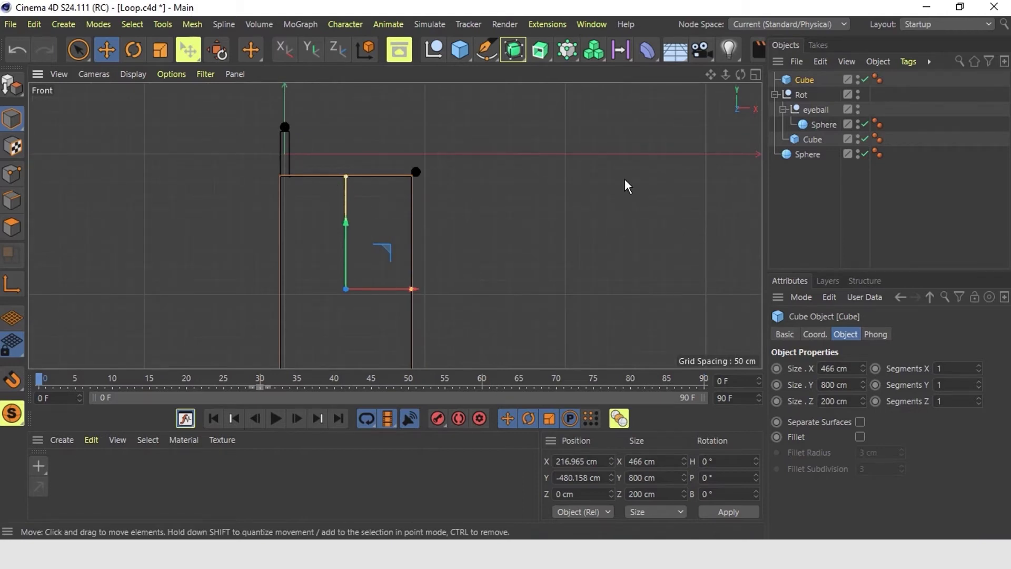
Step: Return to the Perspective view and set the large cube's Z size to 100 cm
click(756, 74)
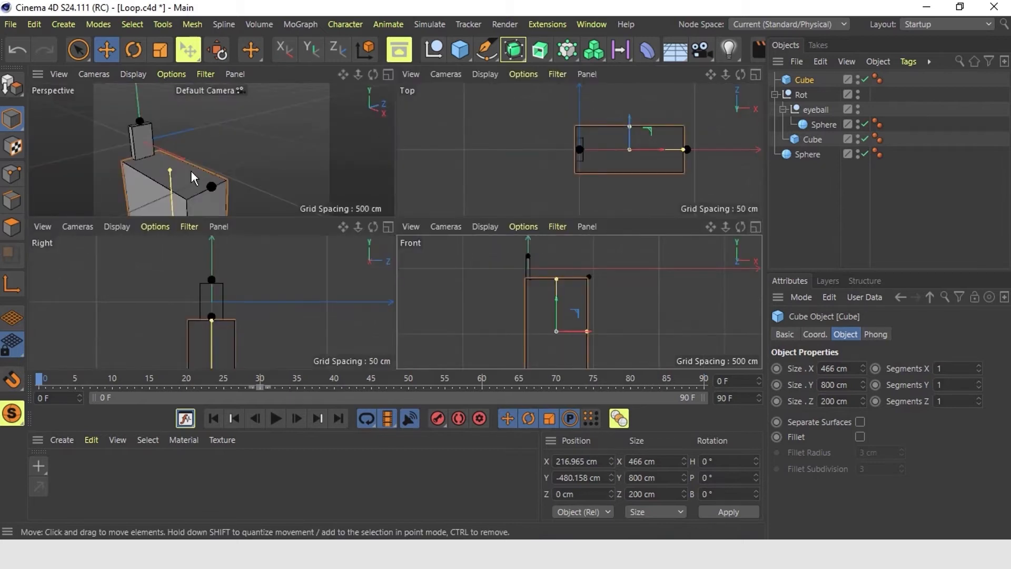
click(388, 74)
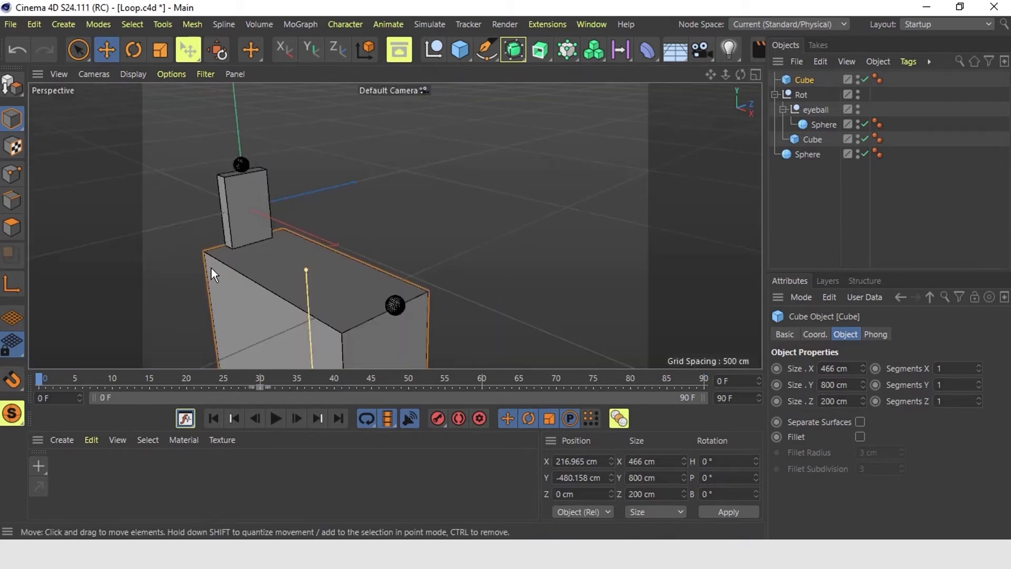
drag(836, 401, 732, 397)
text(100)
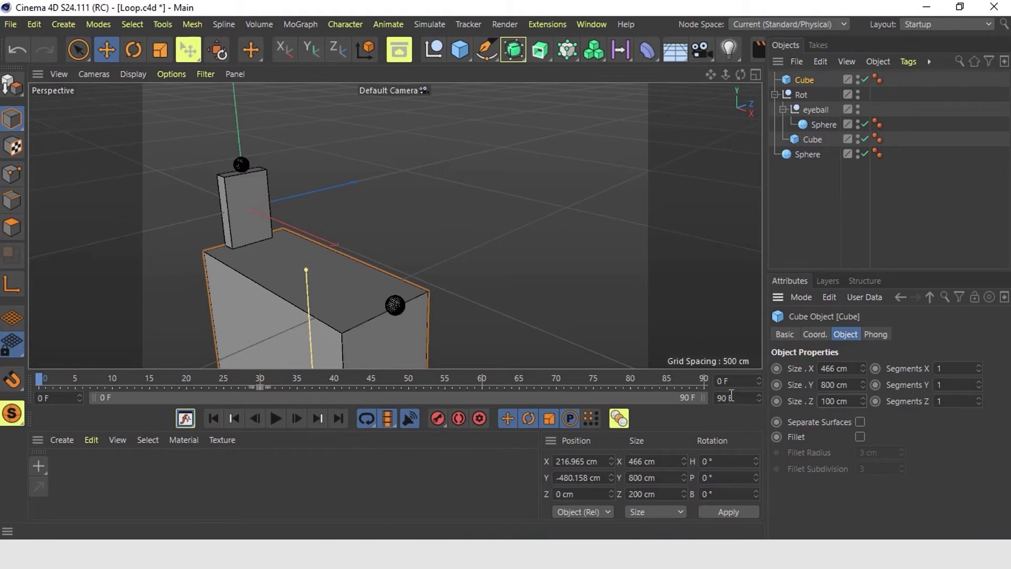
key(Return)
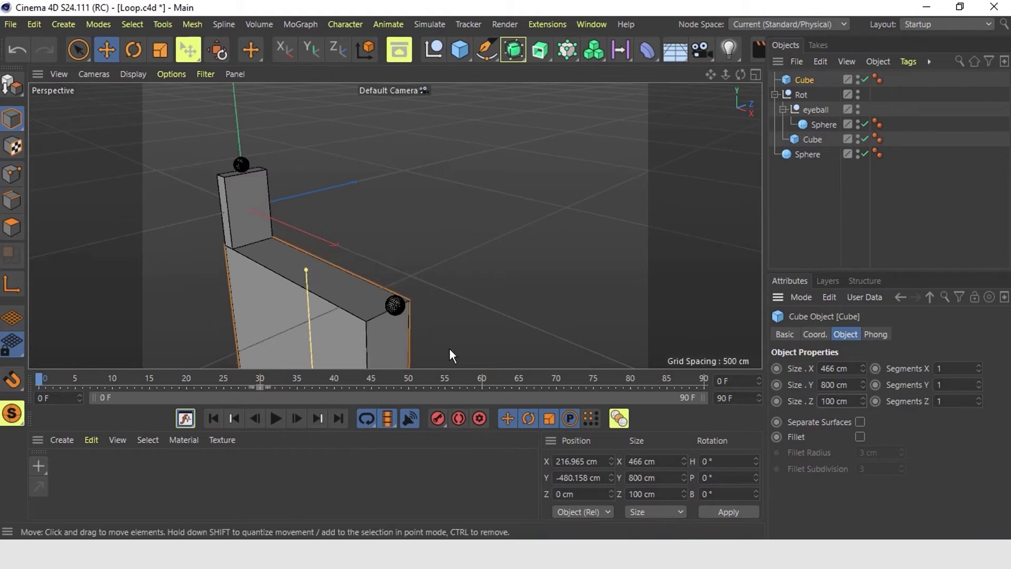
scroll(448, 349, down, 2)
scroll(447, 349, up, 1)
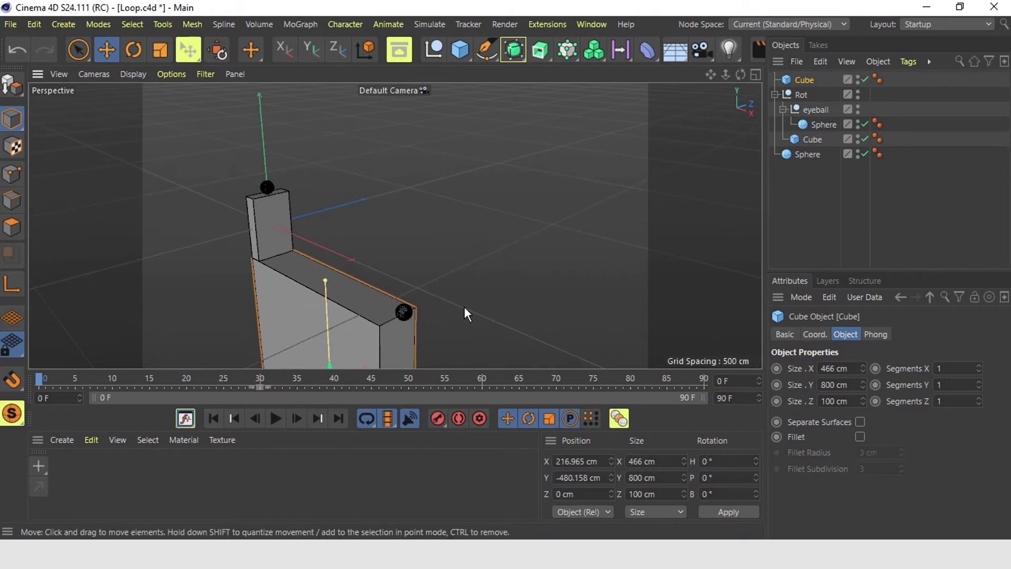
Step: Delete the standalone sphere outside the Rot hierarchy and save the scene
click(805, 153)
key(Delete)
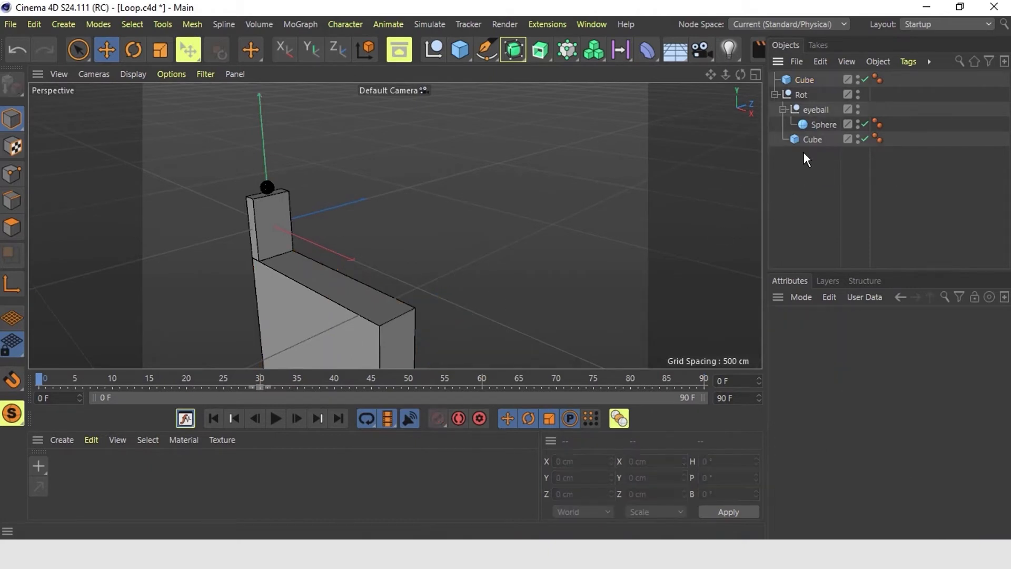
key(ctrl+s)
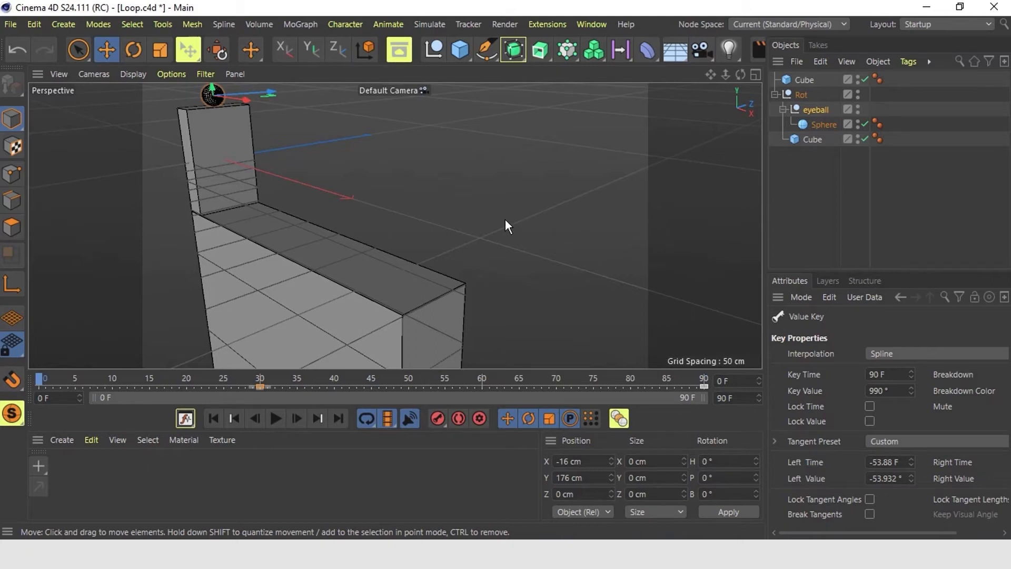
Step: Create a new null object and name it Main
click(68, 24)
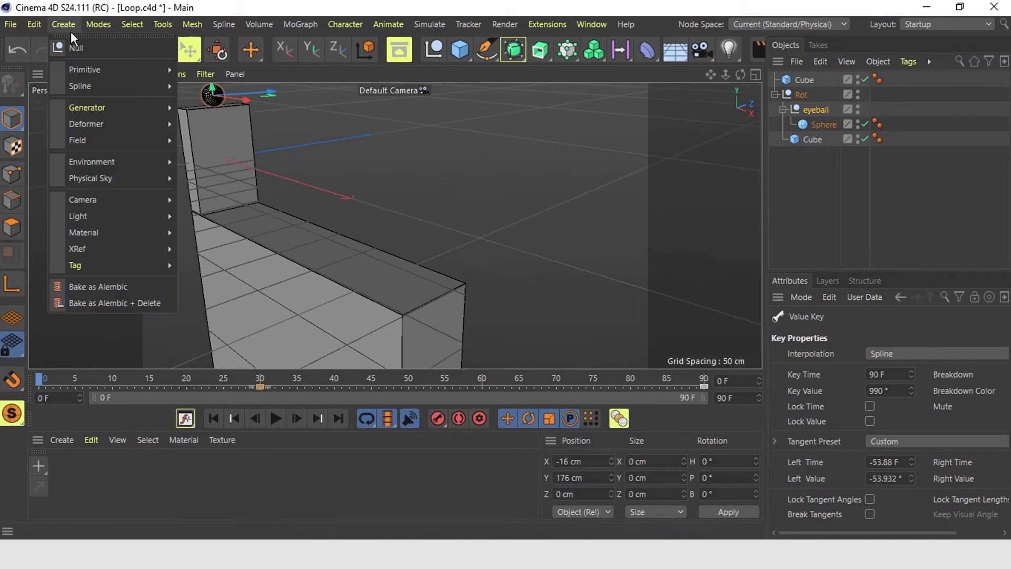
click(77, 50)
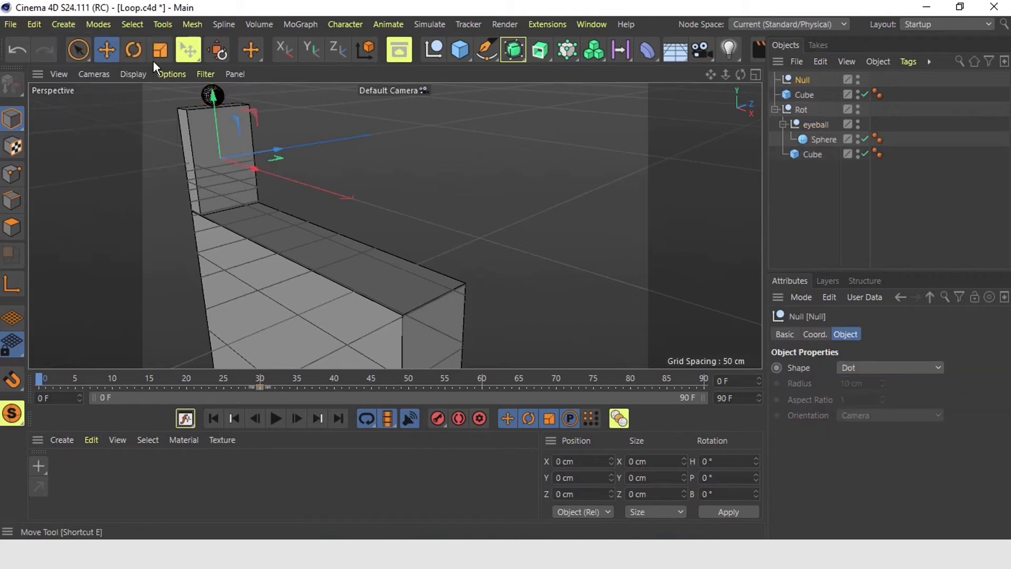
double_click(805, 79)
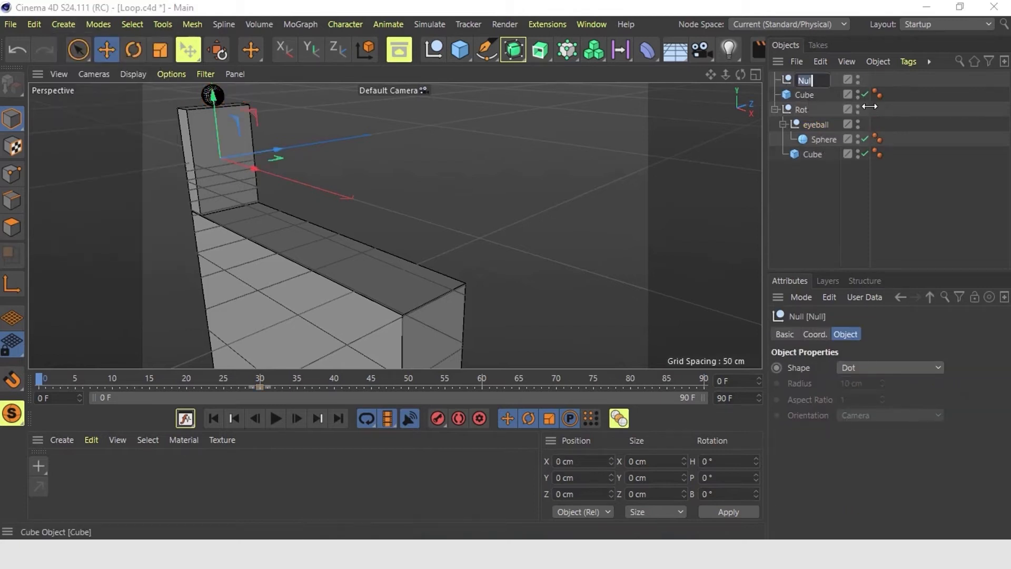
text(Main)
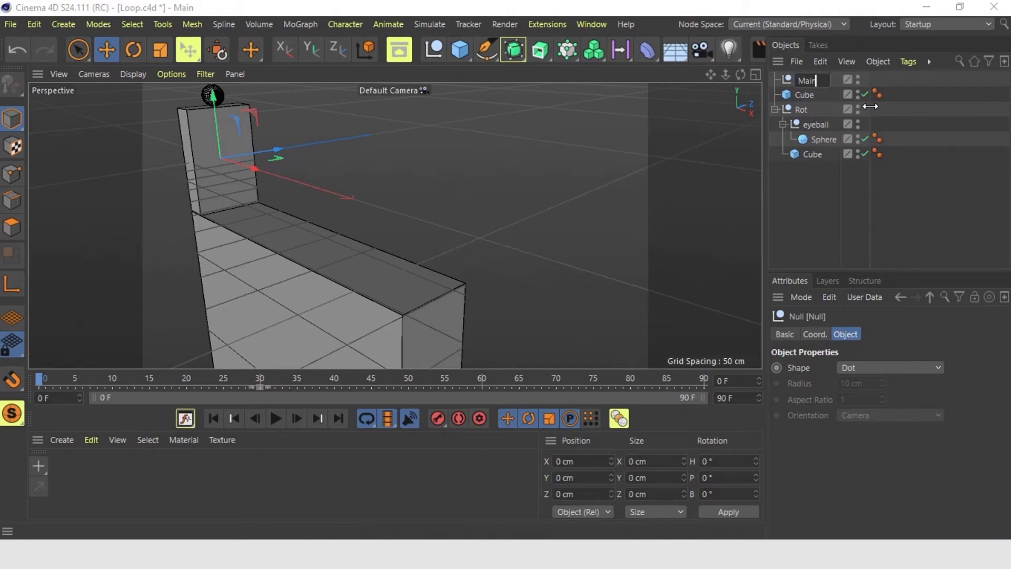
key(Return)
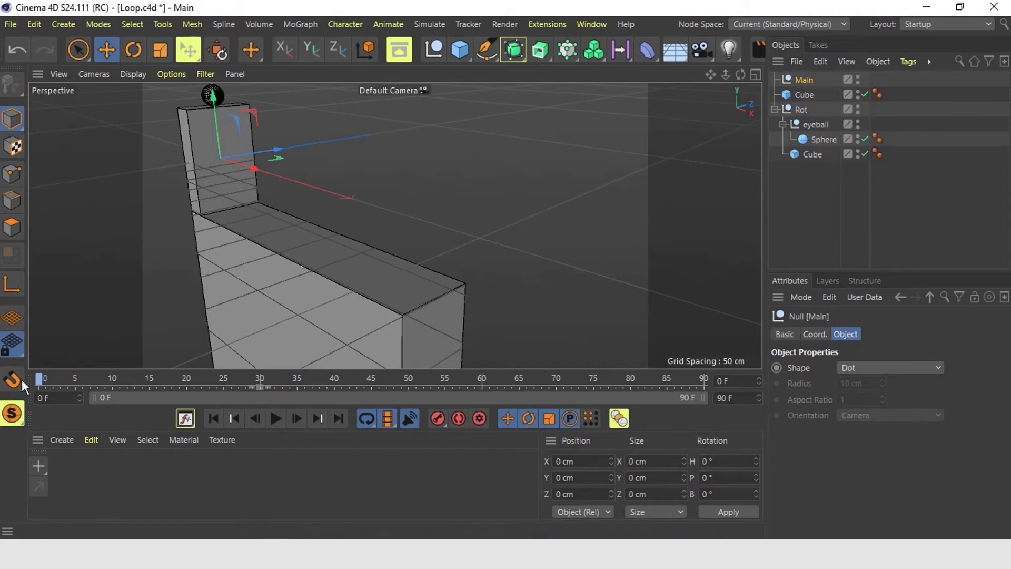
Step: Keyframe the Main null's X position at 0 cm on frame 0 and -466 cm on frame 90
drag(46, 379, 701, 400)
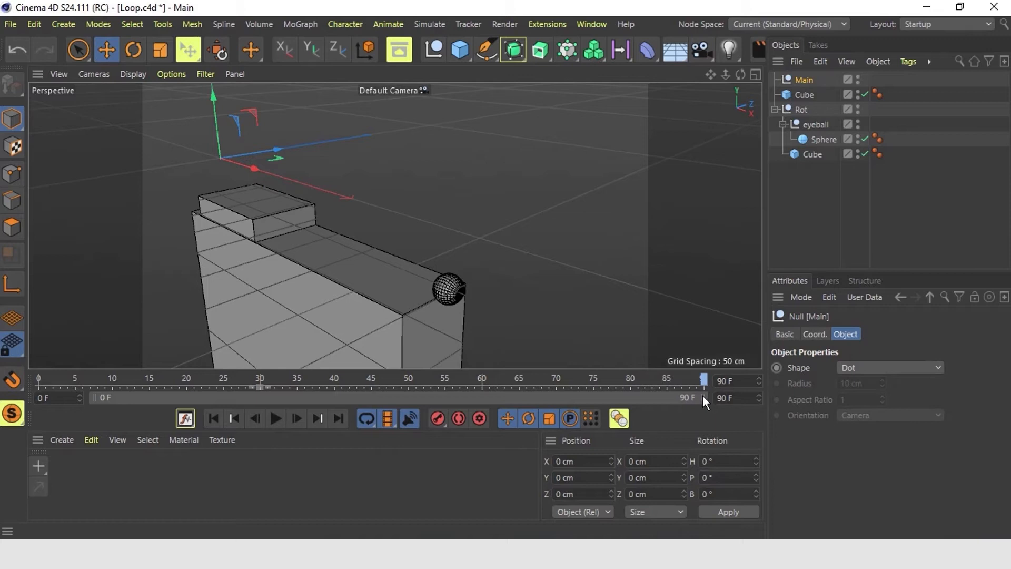
key(shift+f)
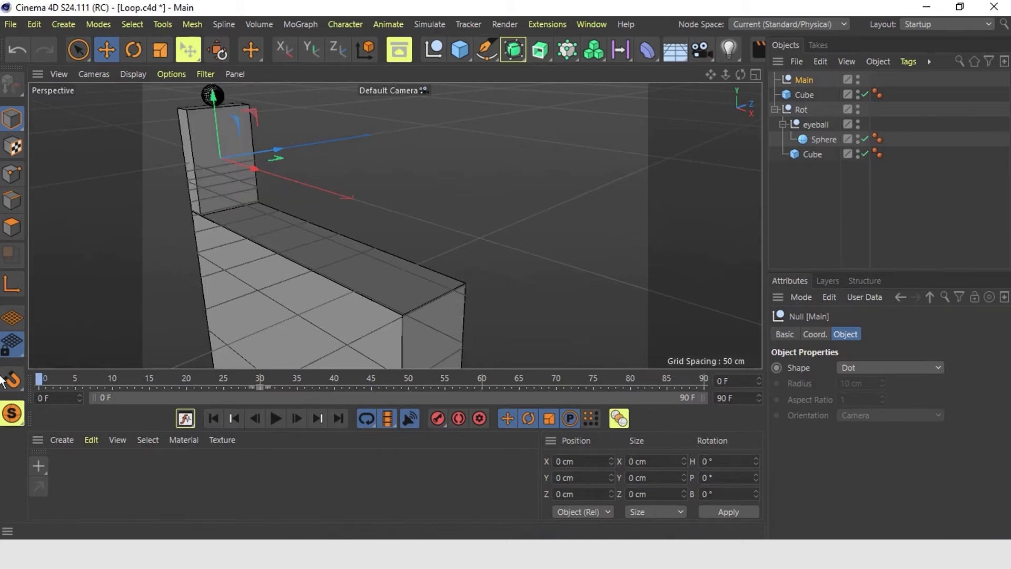
click(815, 333)
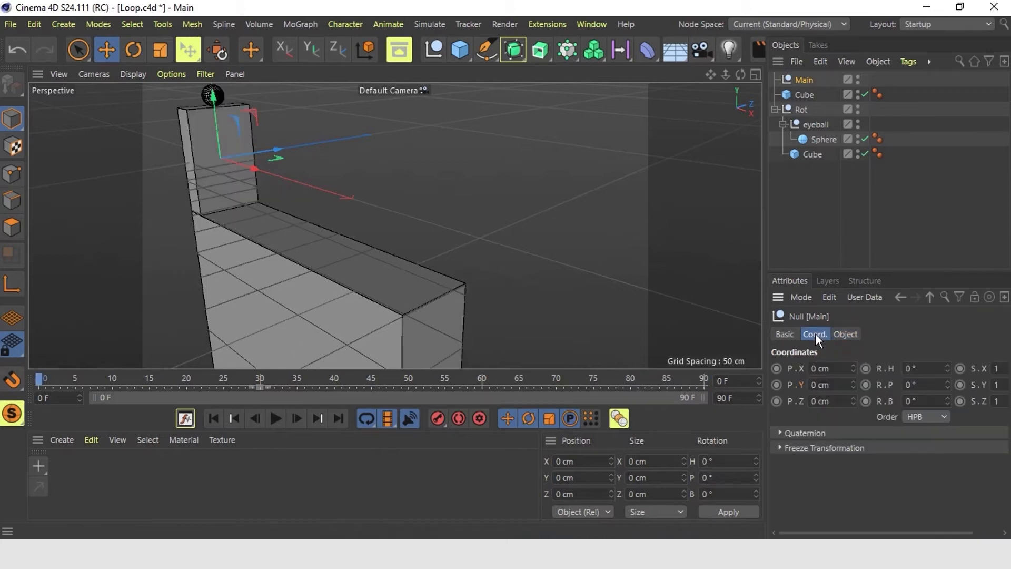
click(776, 368)
key(shift+g)
double_click(816, 369)
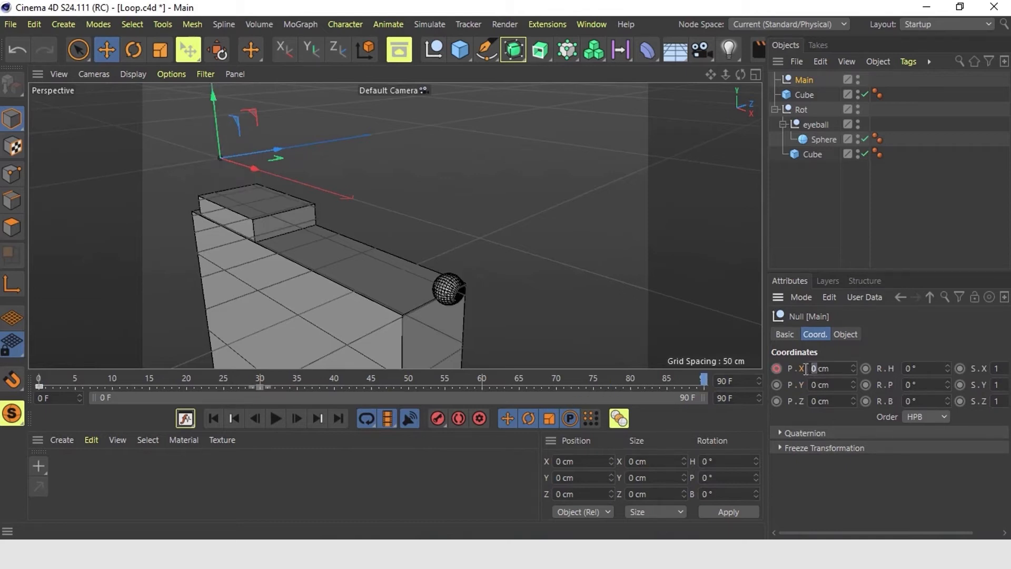
key(Return)
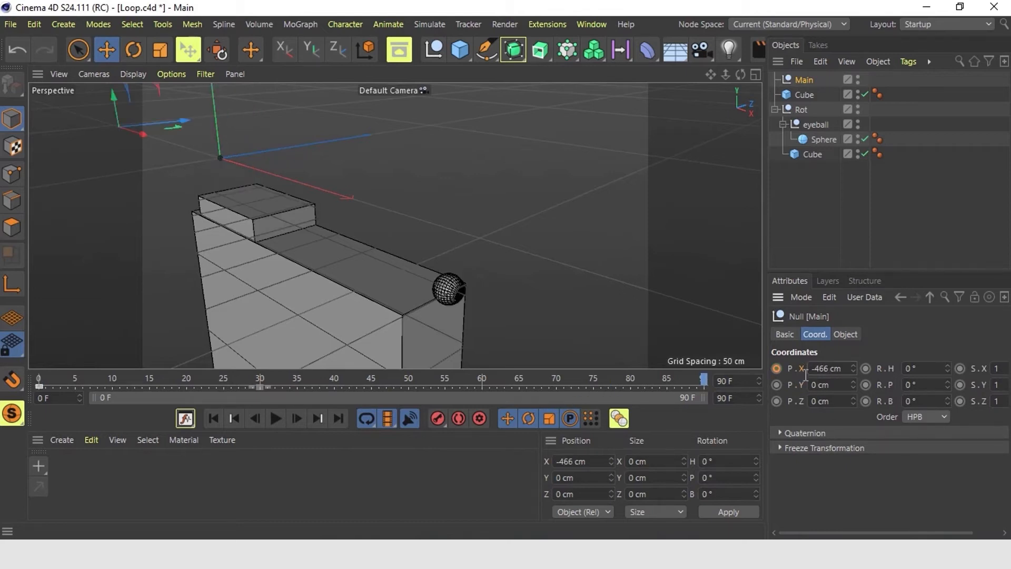
click(777, 368)
Step: Keyframe the Main null's Y position at 0 cm on frame 0 and 160 cm on frame 90
drag(52, 377, 14, 378)
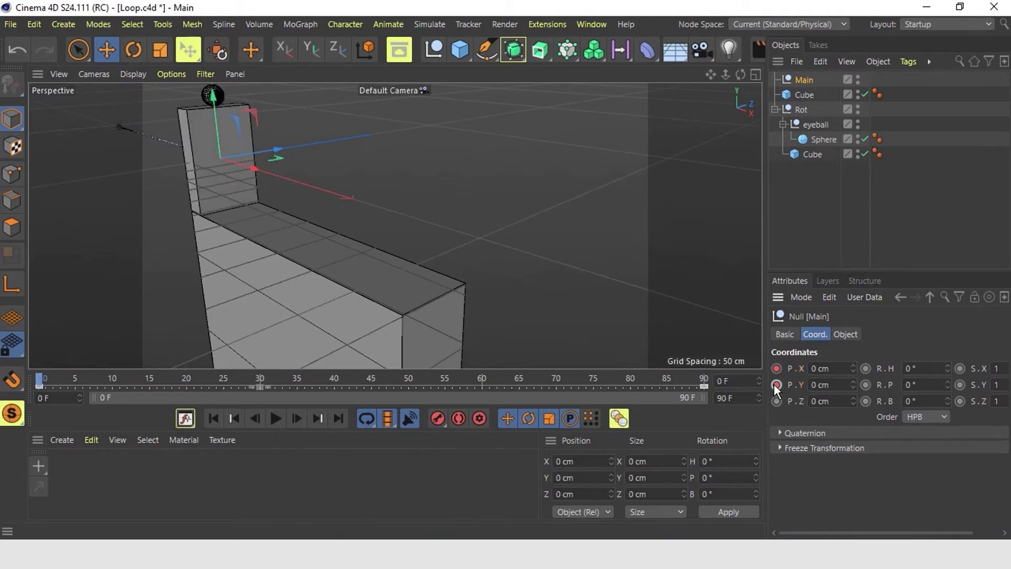
click(703, 378)
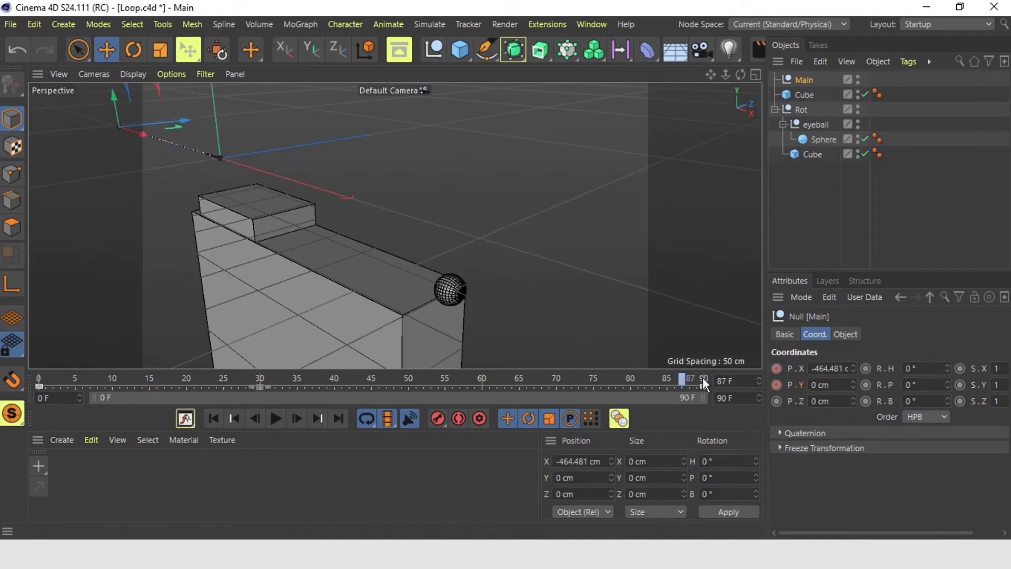
click(812, 385)
text(16)
click(776, 385)
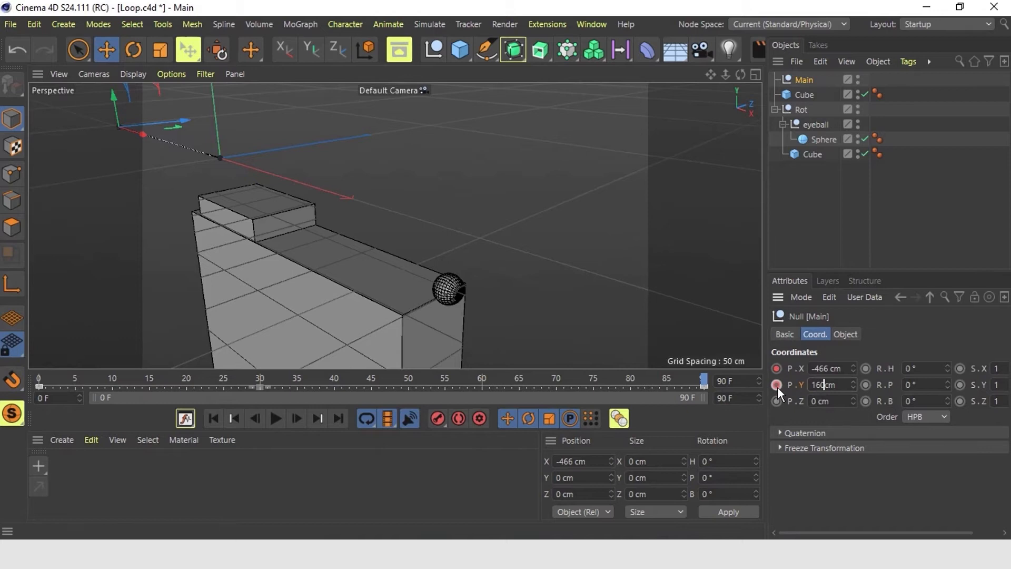
click(42, 380)
Step: In the F-Curve timeline, set the Main null's X and Y position keys at frame 0 to linear interpolation
click(599, 24)
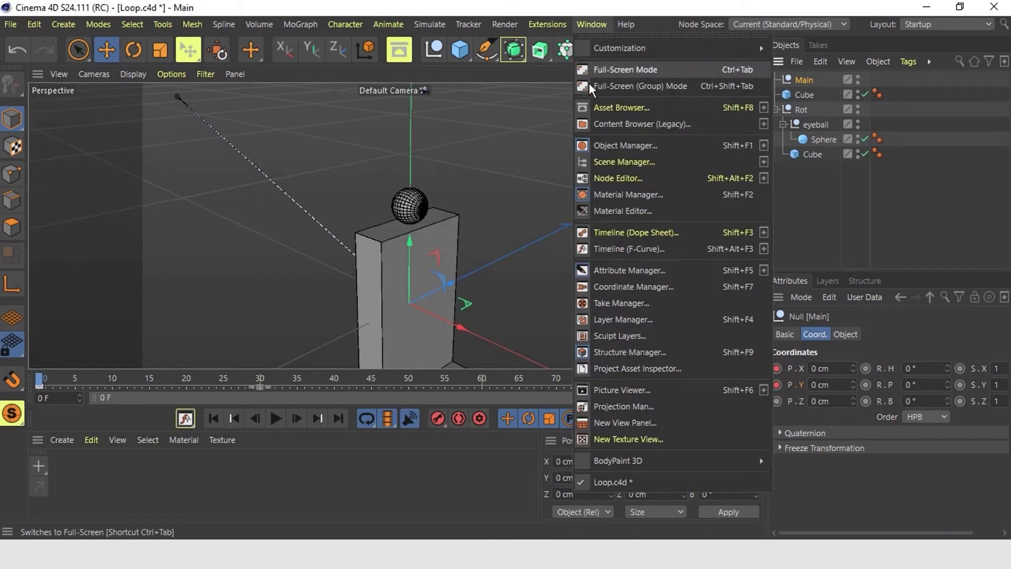
click(629, 248)
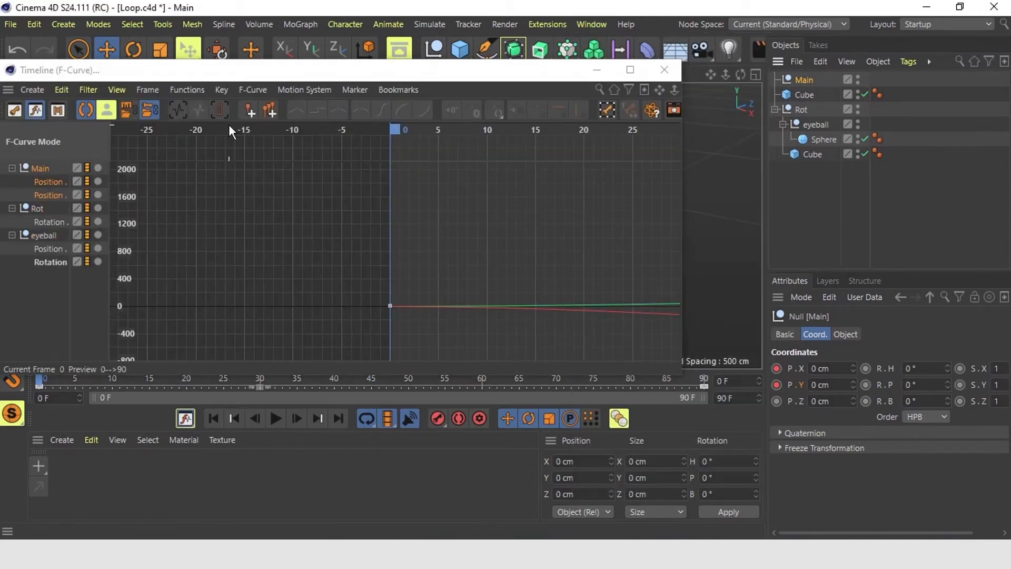
click(46, 168)
scroll(674, 308, up, 12)
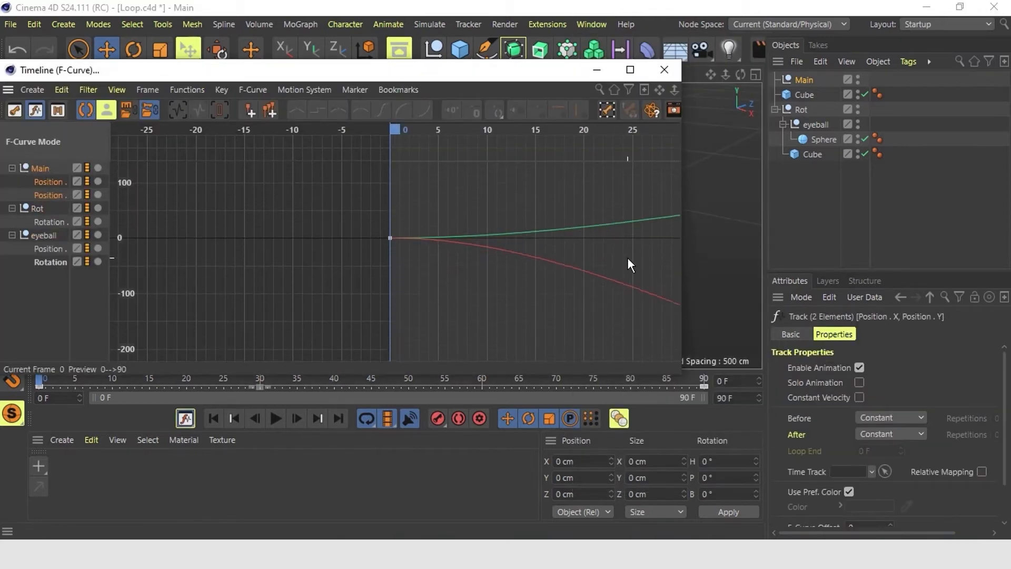
drag(353, 200, 462, 303)
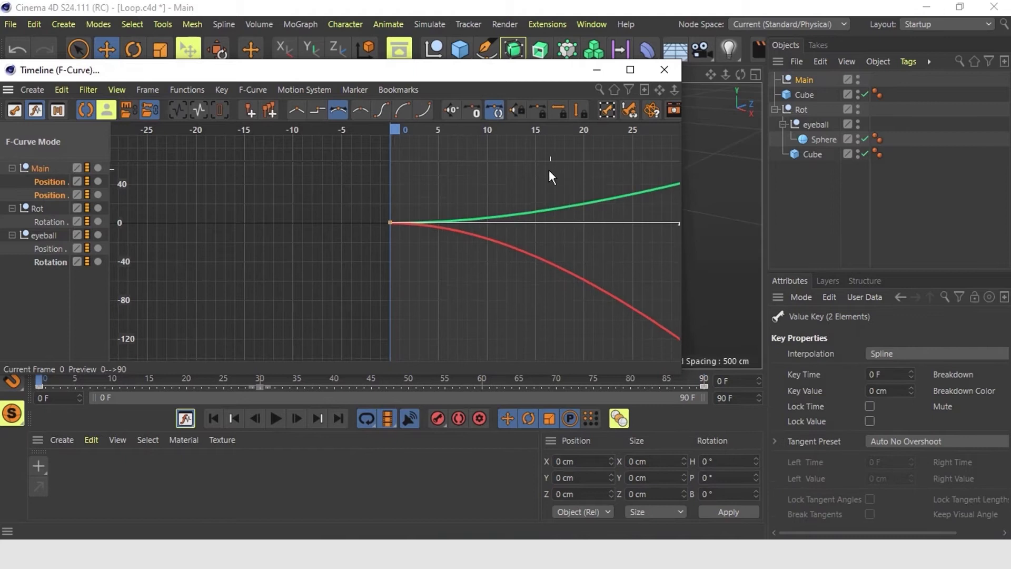
click(295, 110)
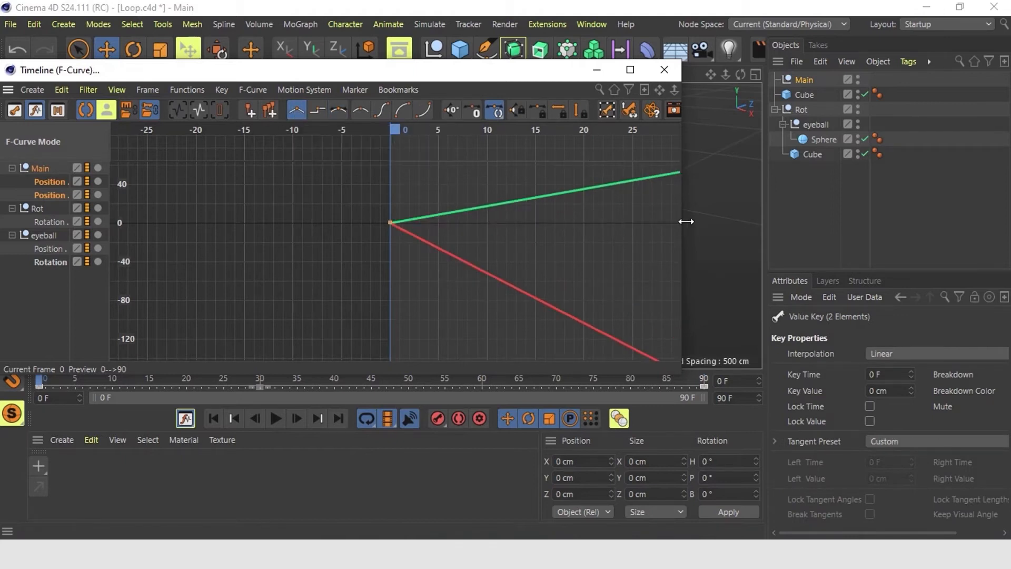
key(h)
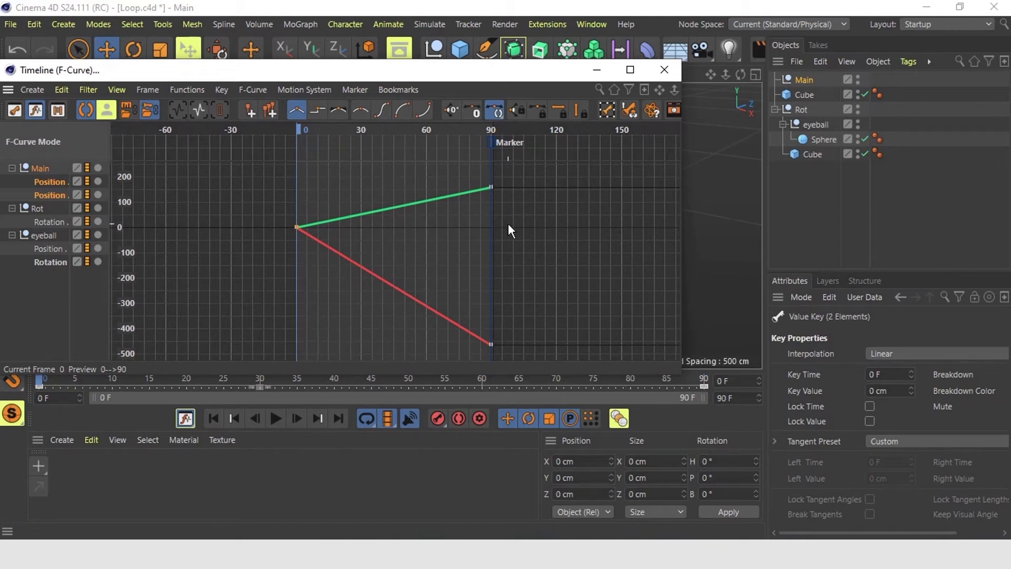
click(664, 70)
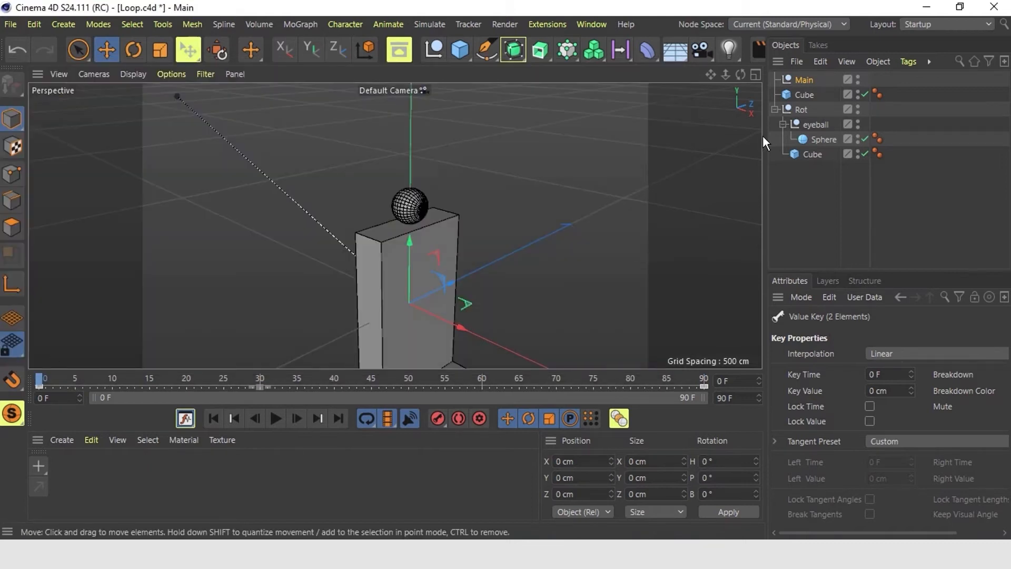
Step: Parent the Rot null and the large cube under the Main null
click(775, 110)
drag(798, 111, 804, 79)
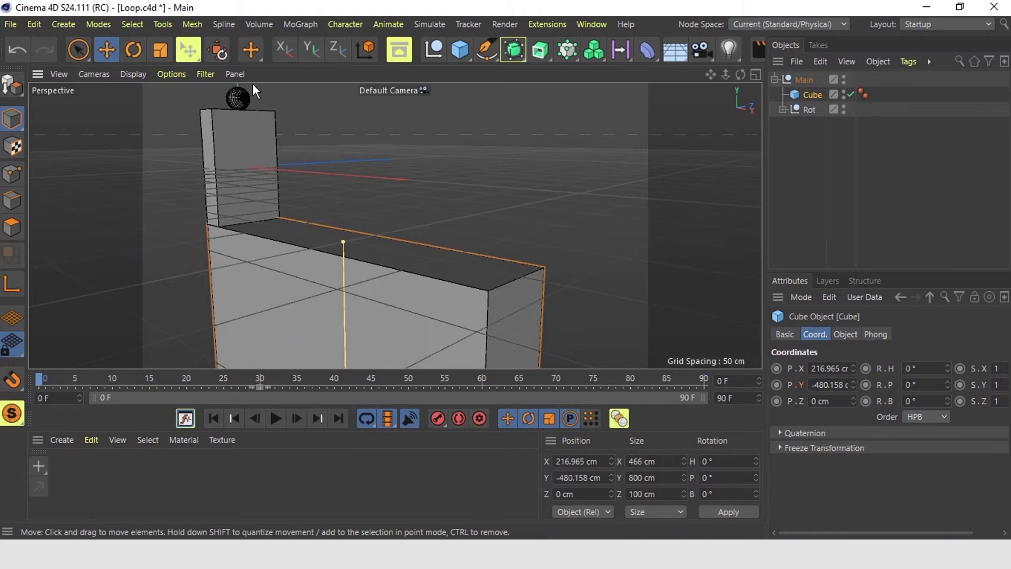
Step: Set the timeline's end frame to 89 and play the looping animation
drag(729, 399, 688, 398)
text(89)
key(Return)
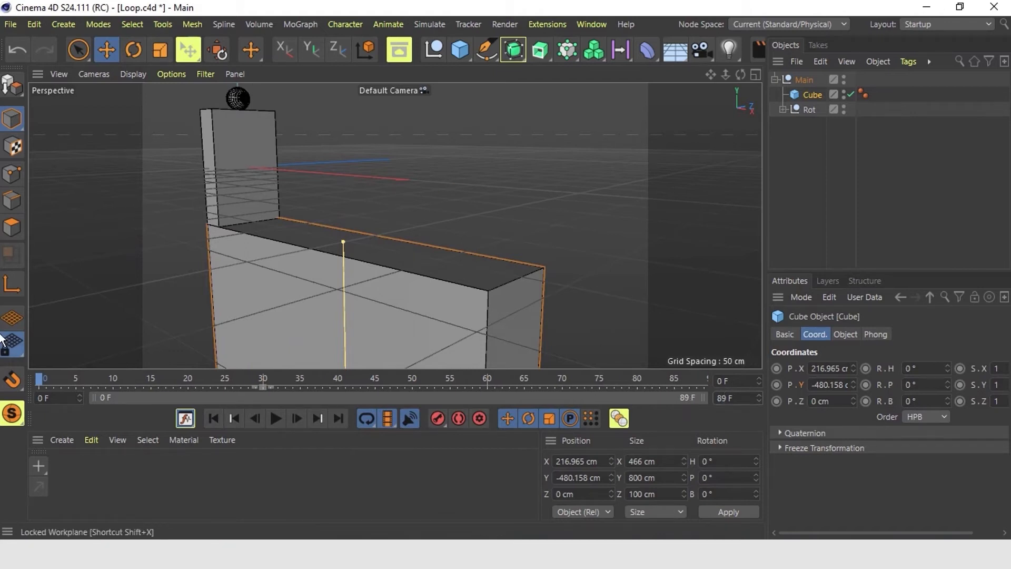
click(276, 418)
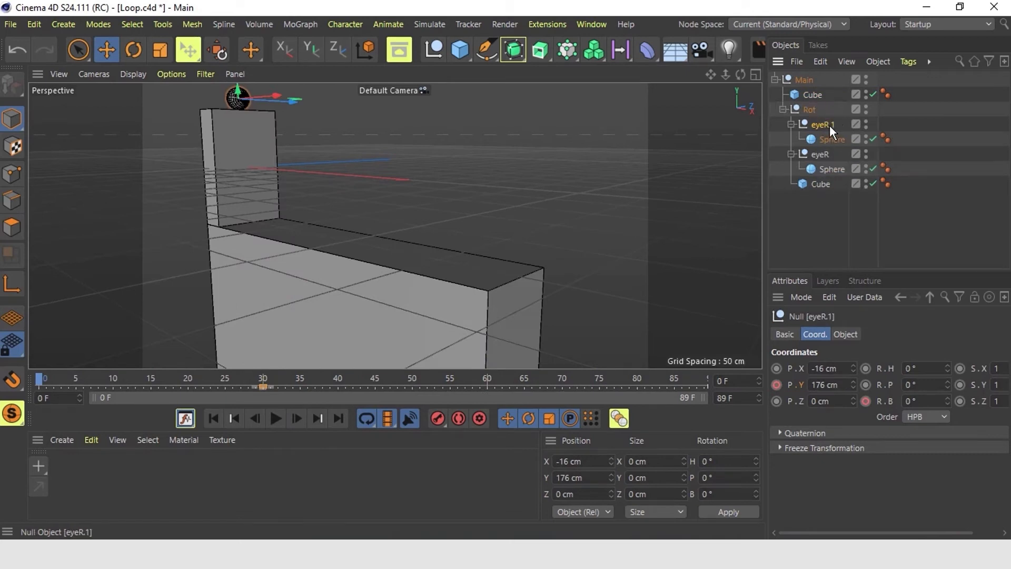
Step: Rename the duplicated eye null to eyeR and the original eye null to eyeL
double_click(829, 125)
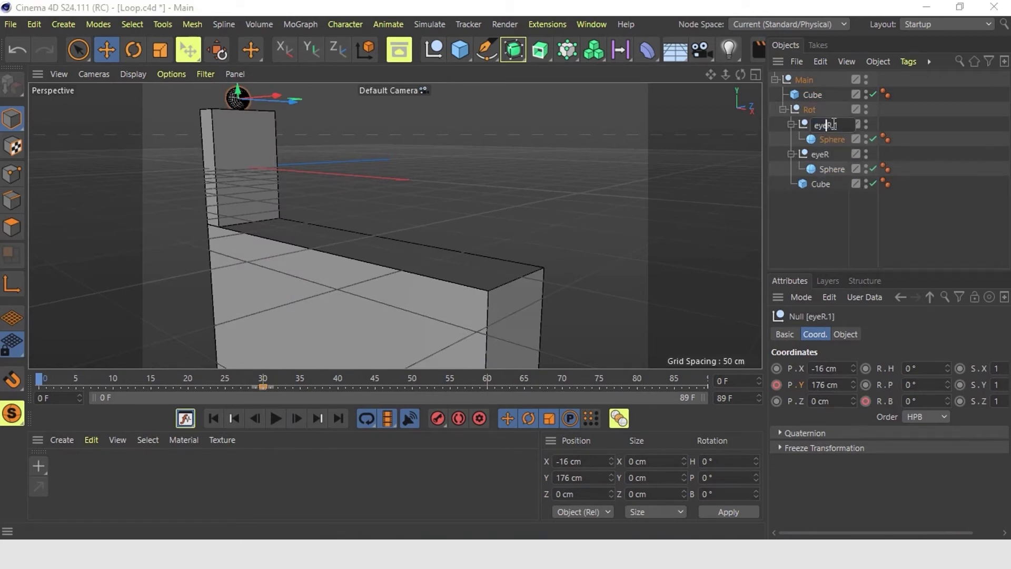
key(BackSpace)
key(BackSpace)
double_click(823, 153)
text(eyeL)
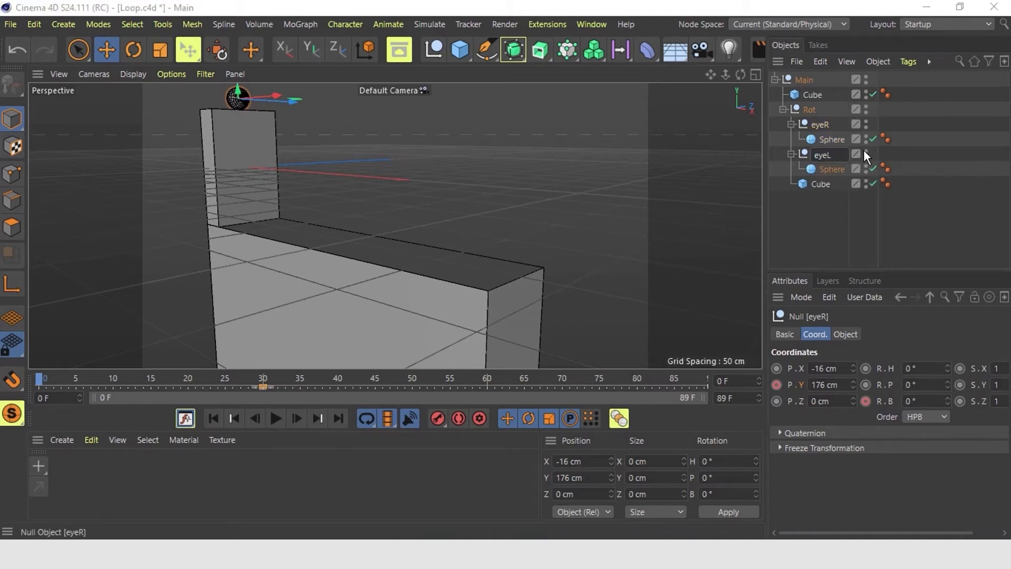
key(Return)
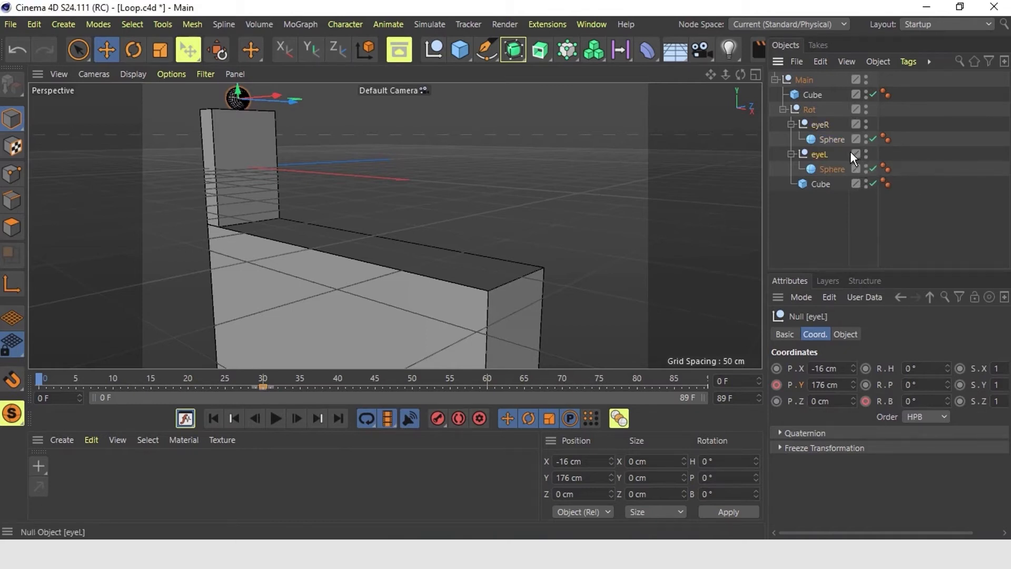
Step: Separate the two eyes by setting the eyeR null's Z position to 16 cm and the eyeL null's to -16 cm
click(820, 125)
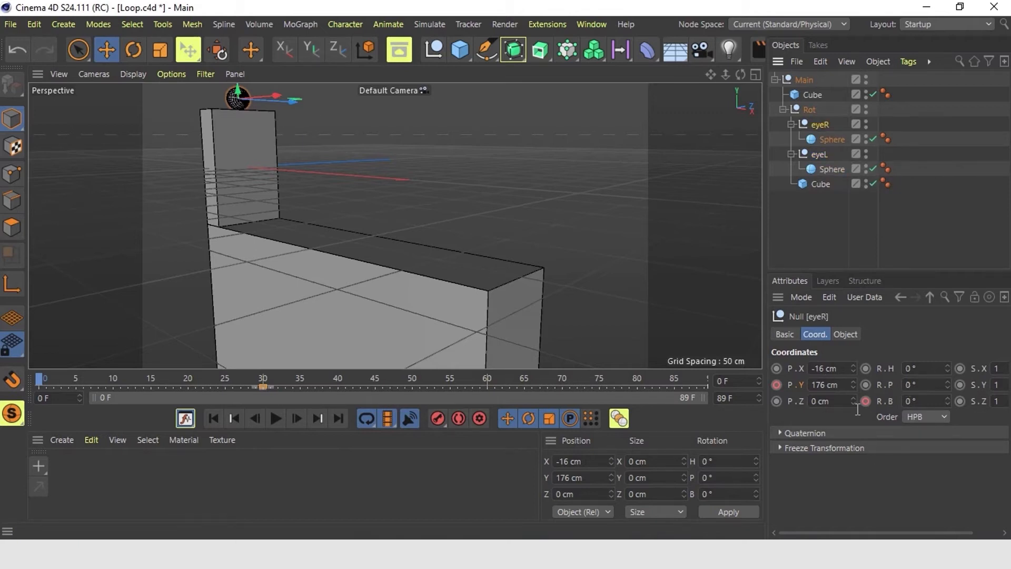
drag(838, 401, 769, 403)
text(16)
key(Return)
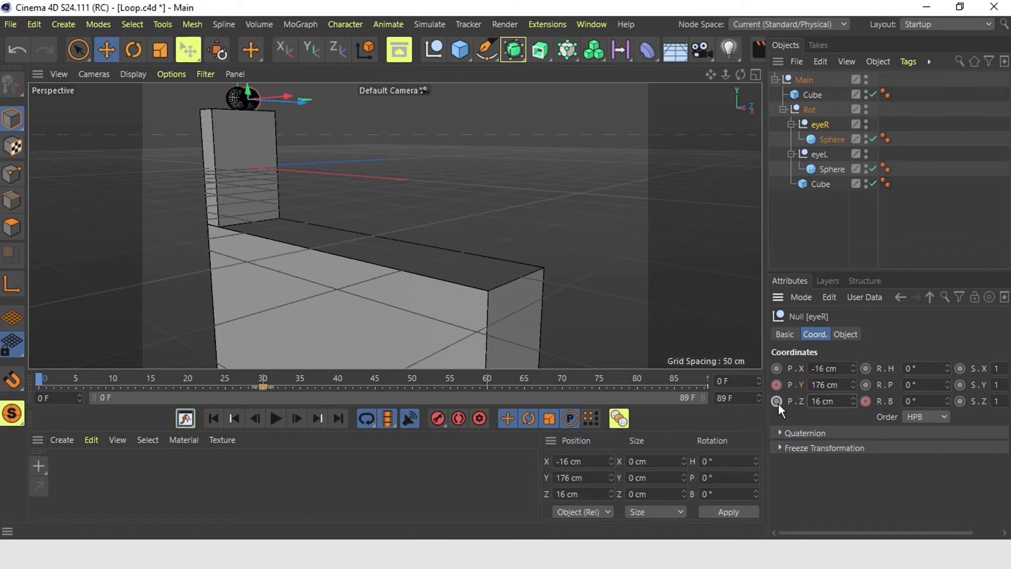
click(820, 156)
drag(833, 401, 729, 398)
text(-16)
key(Return)
Step: Play the animation to review both rolling eyes, then return to frame 0
click(274, 419)
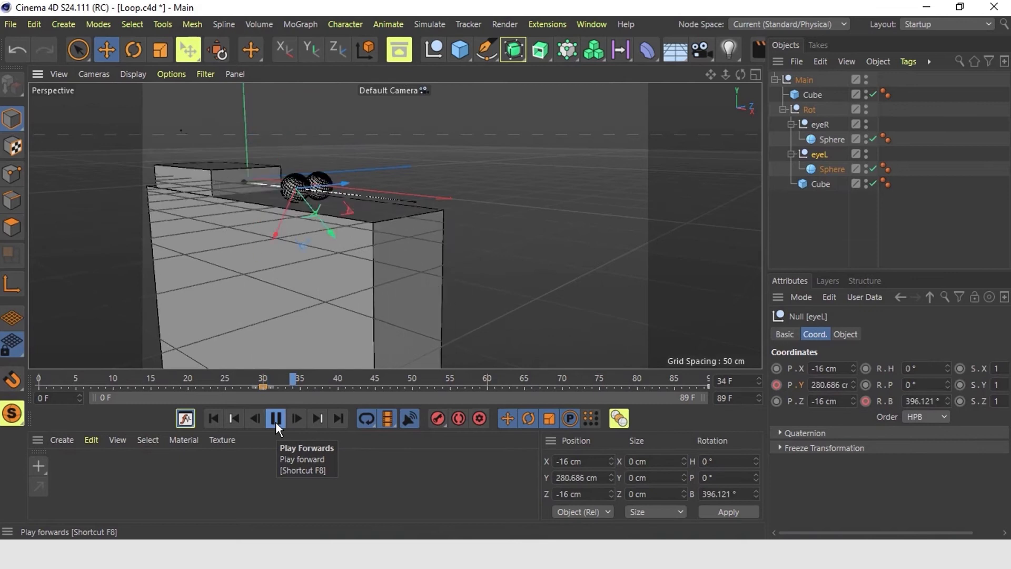
click(276, 418)
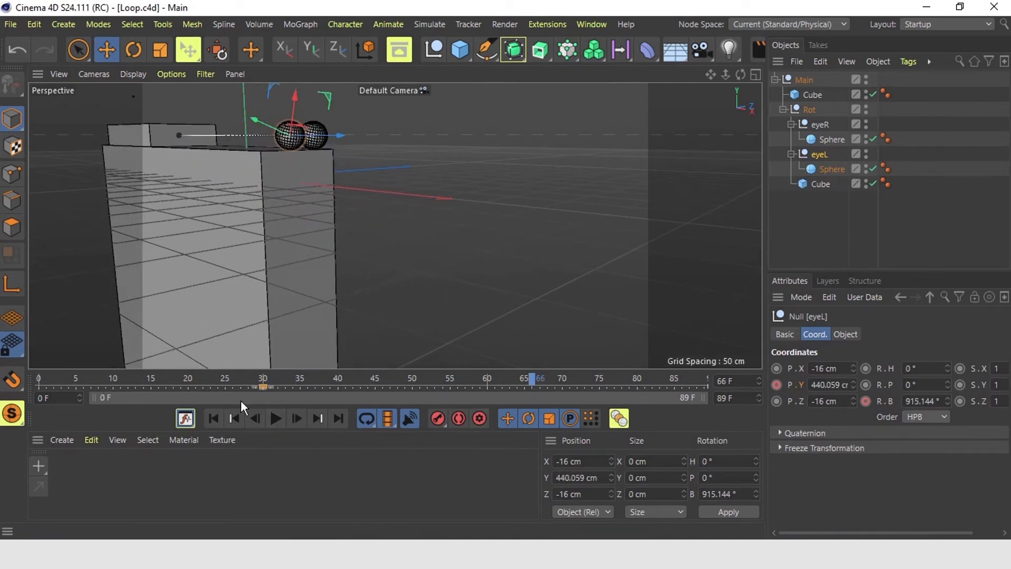
click(212, 418)
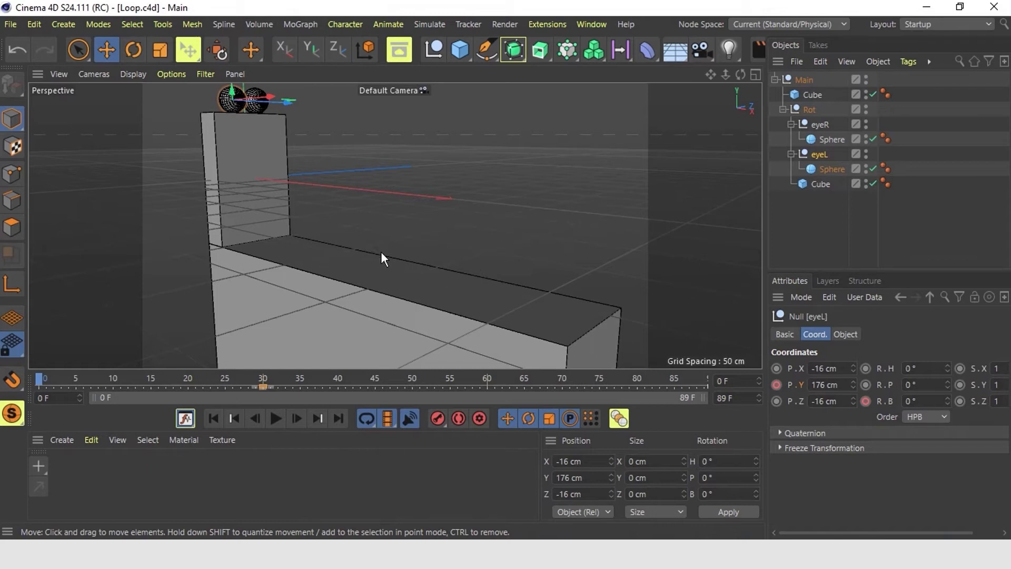
Step: Add a Tube primitive and set its bank rotation to 90°
click(456, 54)
click(593, 151)
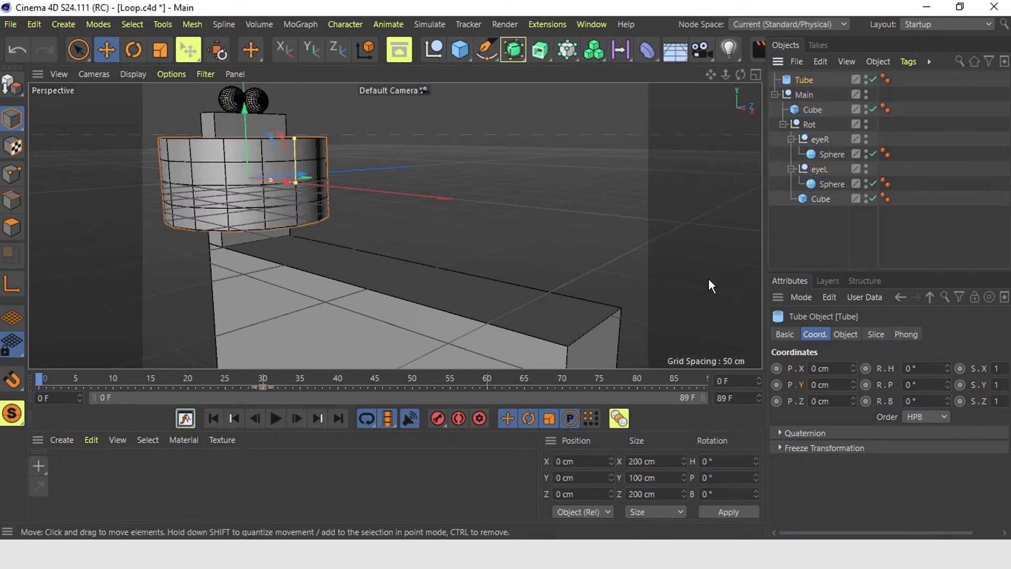
drag(949, 401, 788, 402)
text(90)
key(Return)
Step: Set the tube's inner radius to 20 cm and its outer radius to about 39 cm
click(850, 329)
drag(878, 383, 831, 376)
text(20)
key(Return)
drag(907, 385, 904, 366)
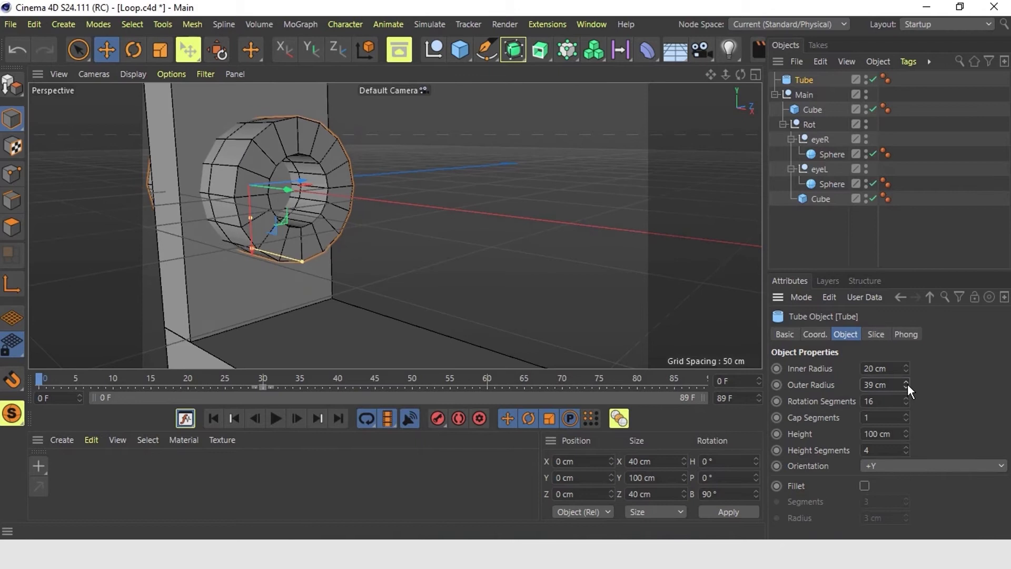
Step: Set the tube's outer radius to 40 cm, inner radius to 30 cm, rotation segments to 120 and height to 60 cm
click(908, 384)
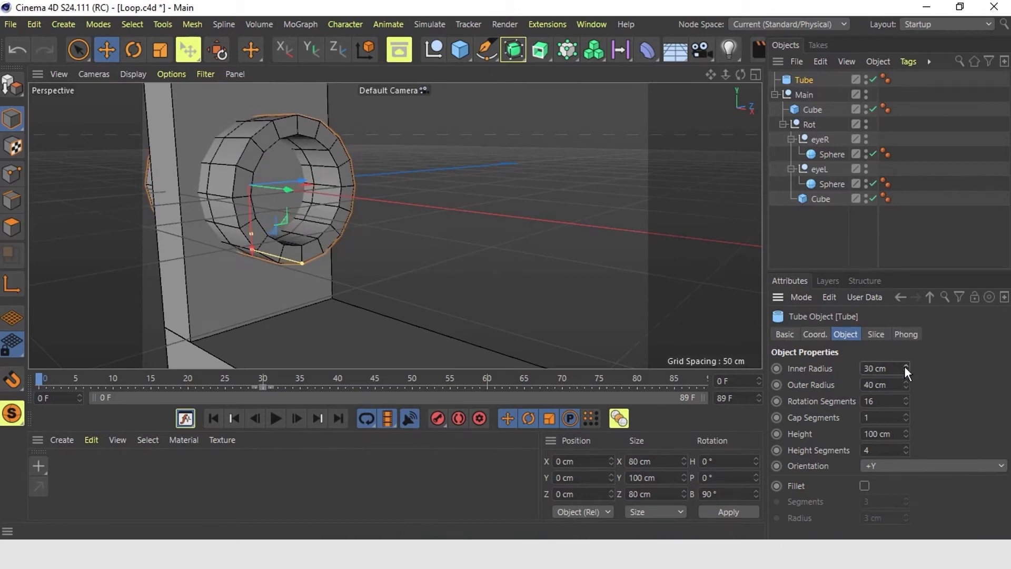
double_click(878, 403)
text(120)
key(Return)
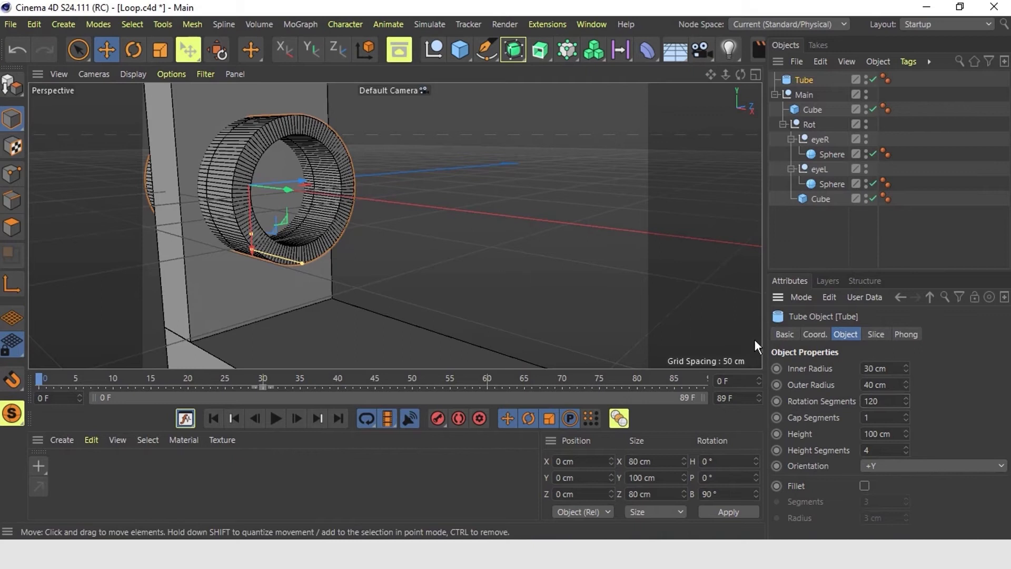
drag(907, 433, 905, 438)
text(60)
key(Return)
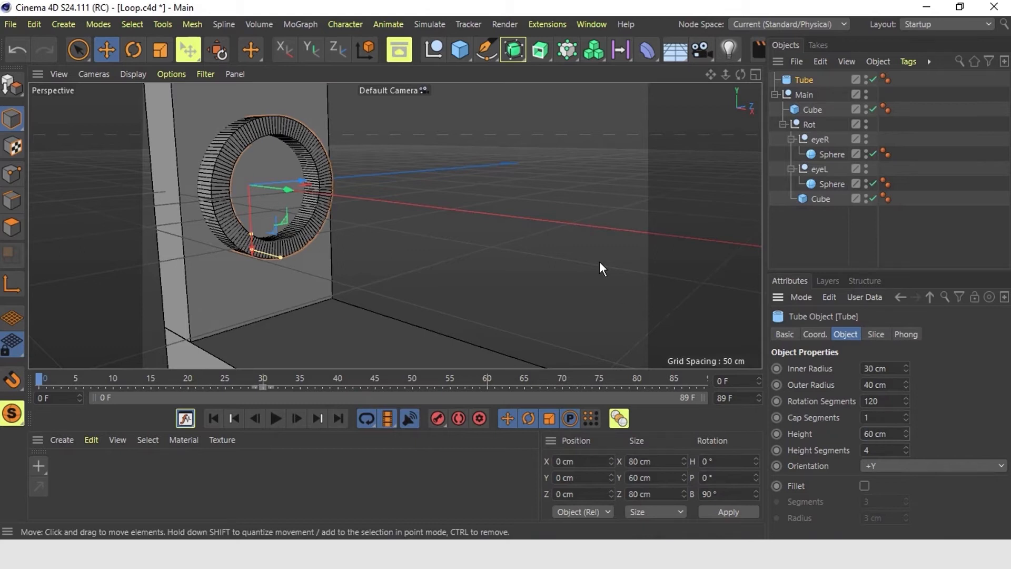
Step: Slice the tube from 80° to -80° so that only a smile-shaped arc remains
click(876, 334)
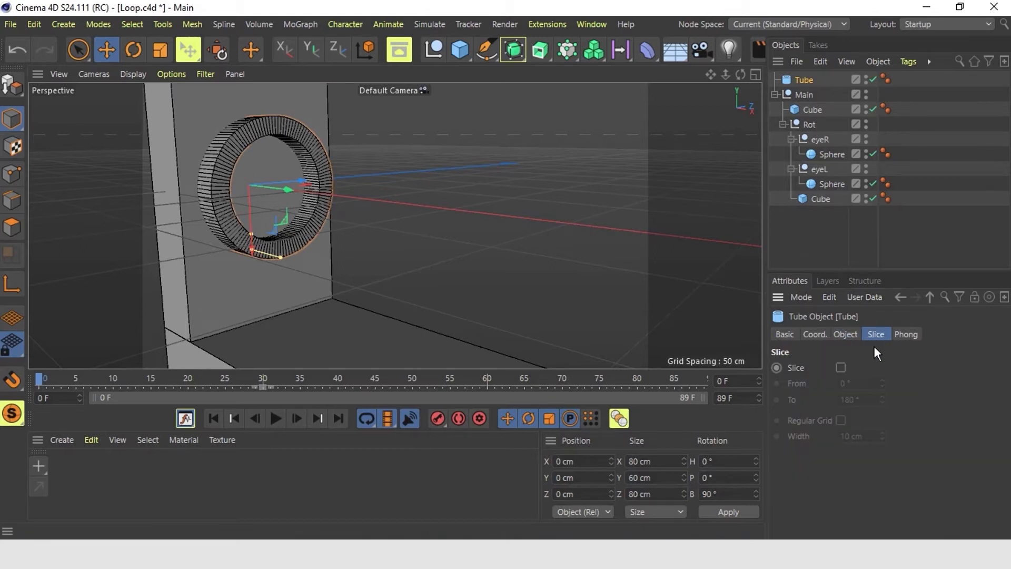
click(841, 368)
key(Tab)
text(80)
key(Tab)
text(-80)
key(Return)
Step: Reduce the tube's height to 22 cm and position it on the block at about X 11.2 cm, Y 57.3 cm
scroll(289, 231, down, 3)
drag(289, 232, 269, 184)
click(756, 75)
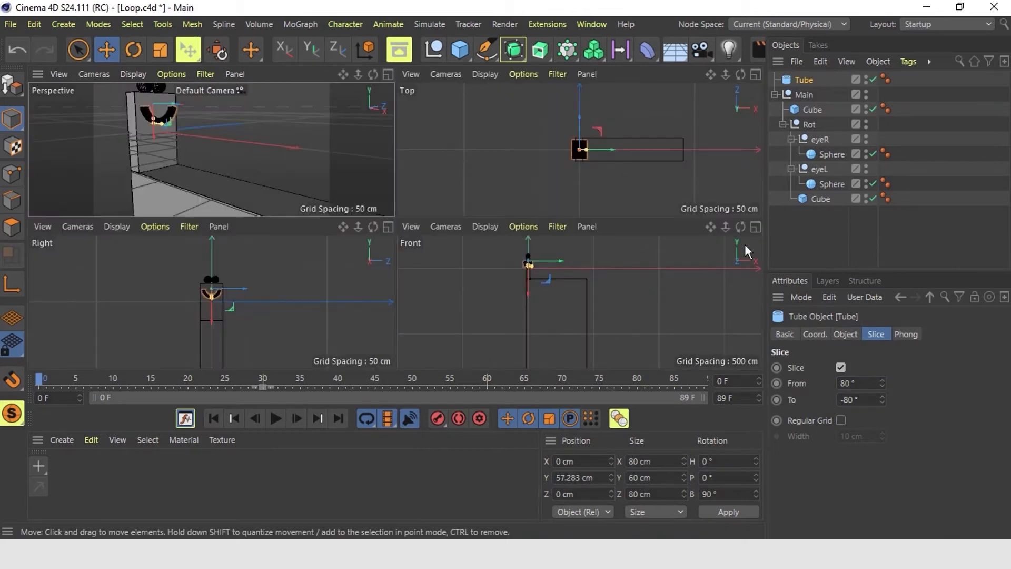
key(F4)
scroll(344, 180, up, 5)
click(847, 334)
drag(906, 434, 906, 441)
drag(353, 127, 375, 123)
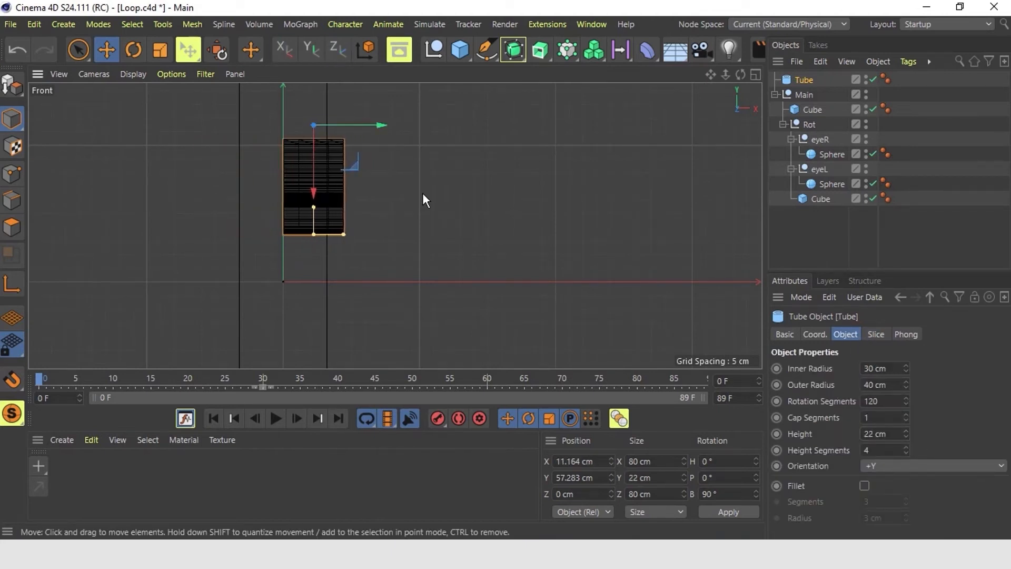
Step: Return to the perspective view and make the tube a child of the Rot null
middle_click(600, 187)
middle_click(314, 108)
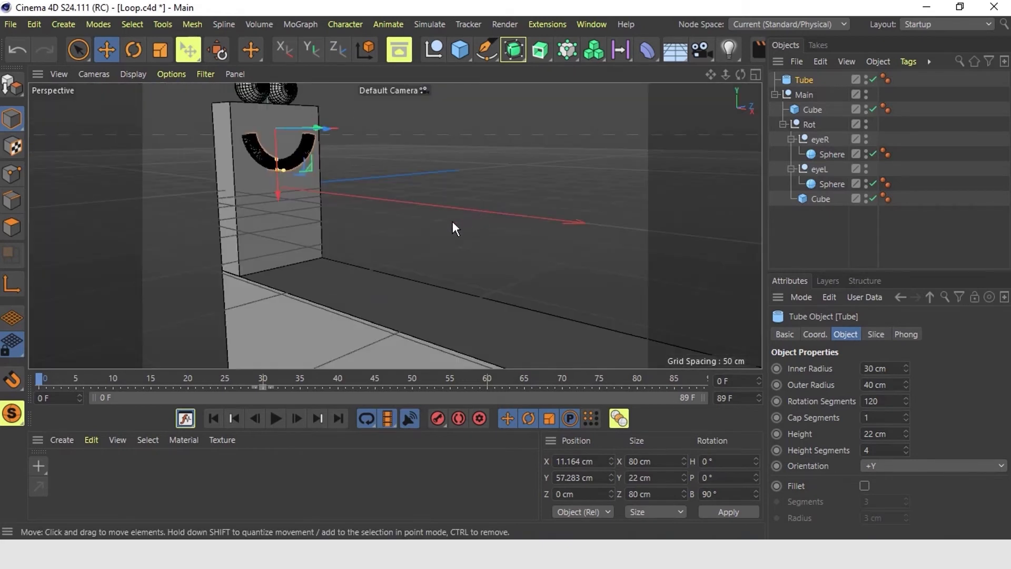
drag(798, 75, 807, 125)
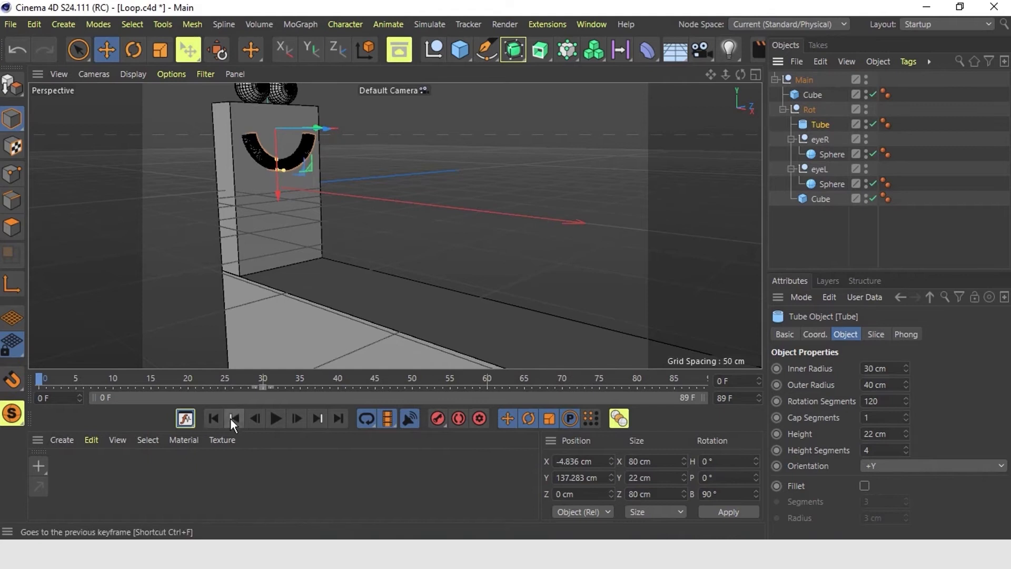
Step: Switch the viewport to shading without wireframe lines and play the animation to review the smile tipping with the block
click(275, 418)
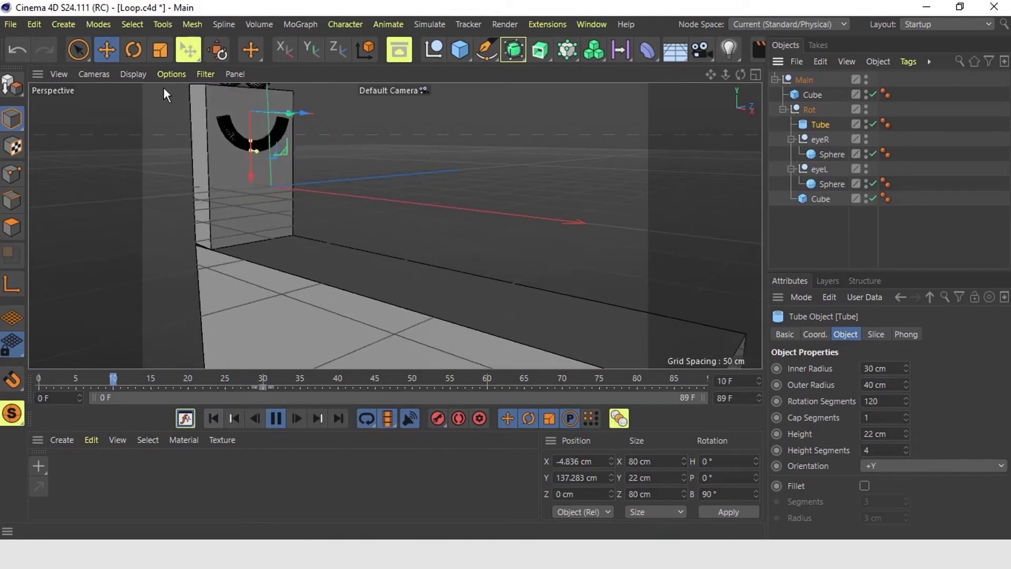
click(131, 73)
click(156, 99)
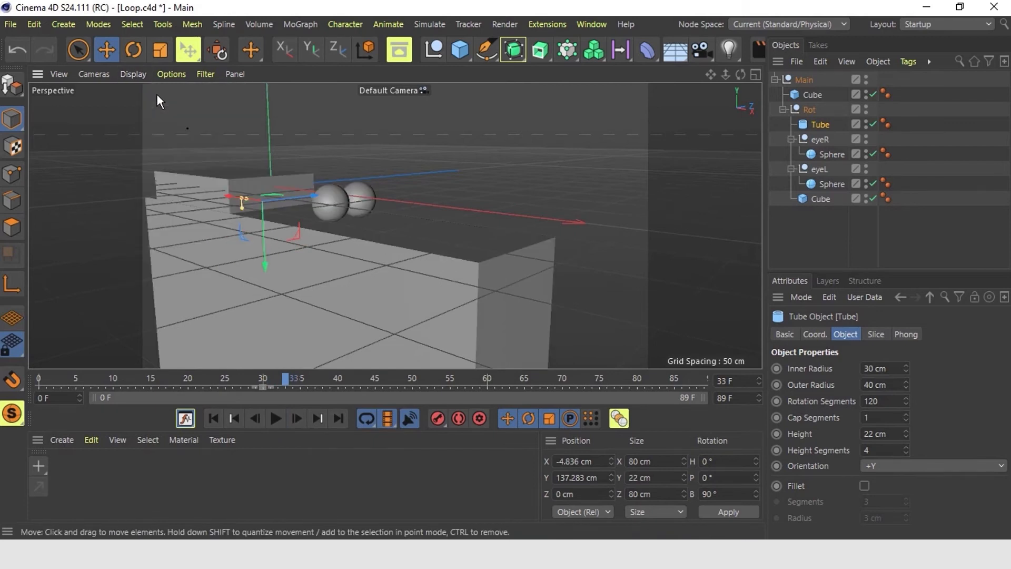
scroll(198, 175, down, 1)
scroll(175, 97, up, 3)
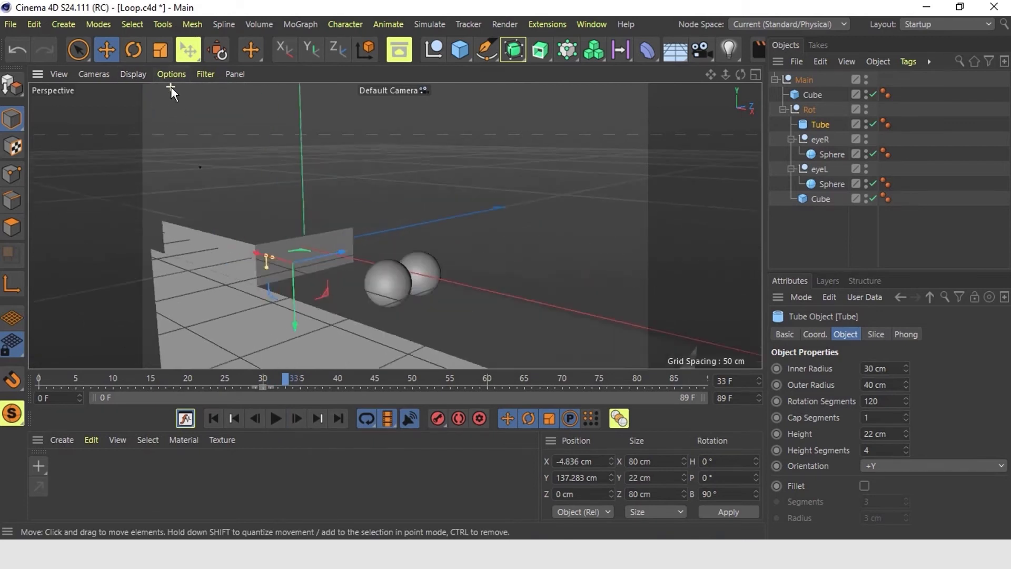
scroll(170, 87, down, 3)
click(40, 380)
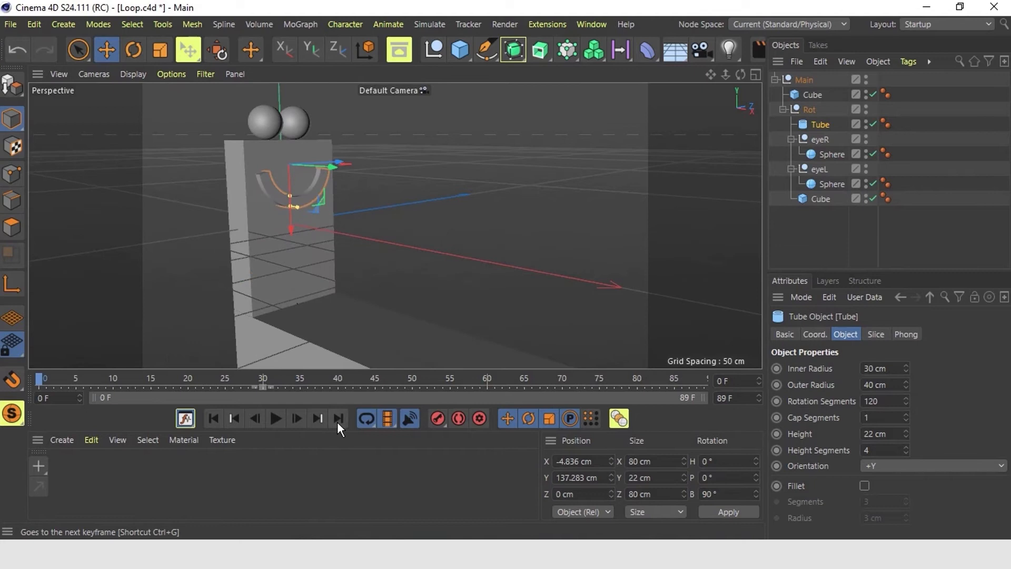
click(271, 420)
click(235, 418)
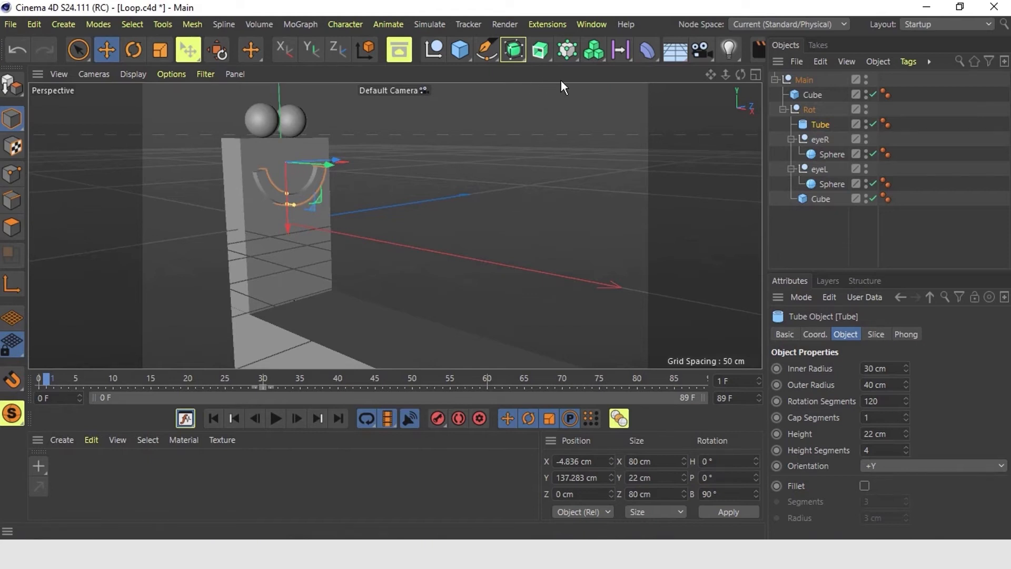
Step: Add a Volume Builder nested inside a Volume Mesher and place them under the Rot null
click(595, 56)
drag(602, 55, 644, 96)
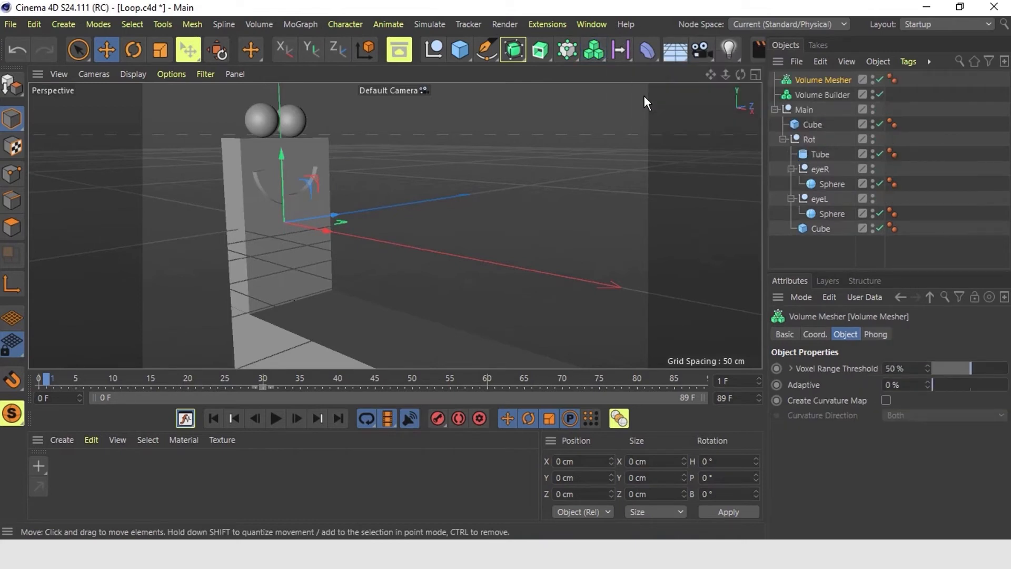
drag(827, 95, 815, 135)
click(820, 79)
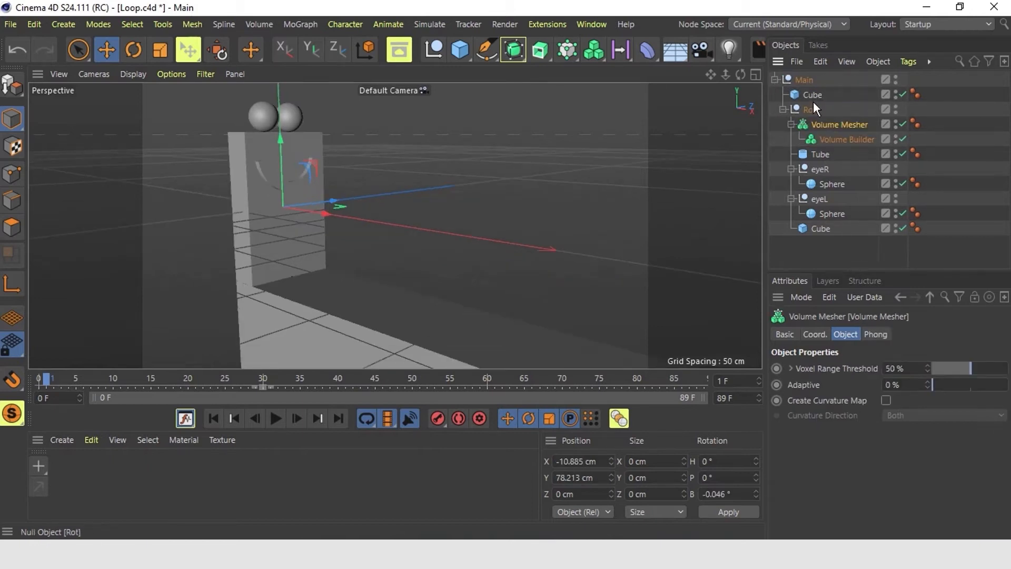
Step: Move the tipping block's cube into the Volume Builder and set the voxel size to 1 cm
click(324, 142)
drag(874, 228, 864, 140)
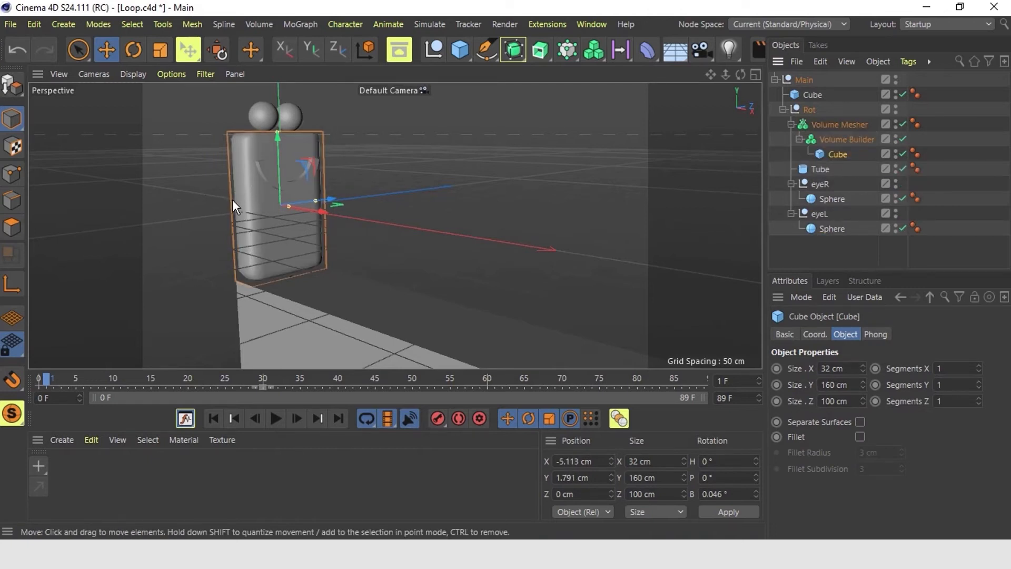
click(851, 137)
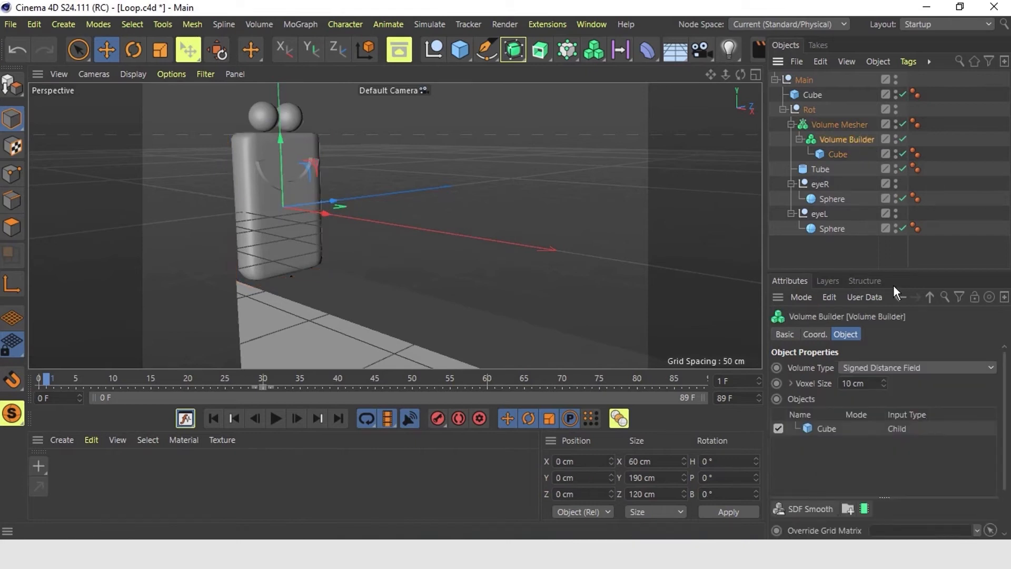
drag(851, 383, 814, 379)
text(1)
key(Return)
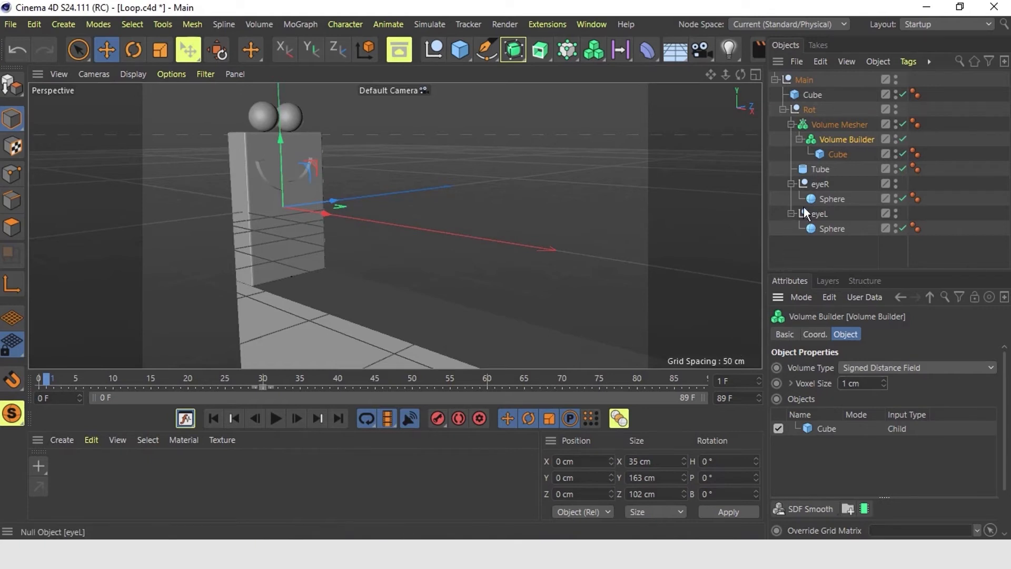
Step: Copy the tube into the Volume Builder above the cube and set its mode to Subtract
drag(826, 172, 853, 144)
scroll(271, 172, up, 2)
scroll(232, 180, up, 4)
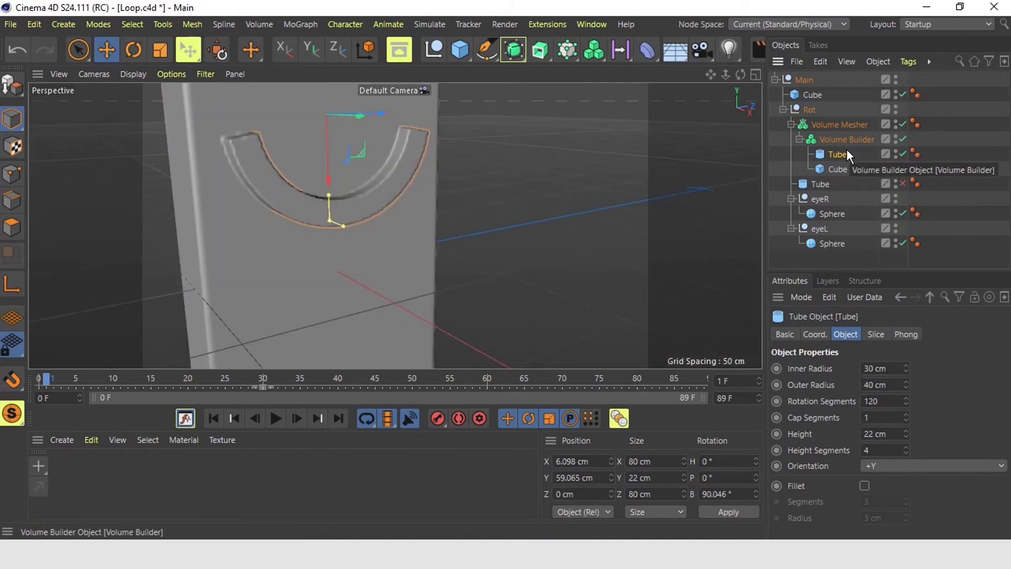
click(848, 144)
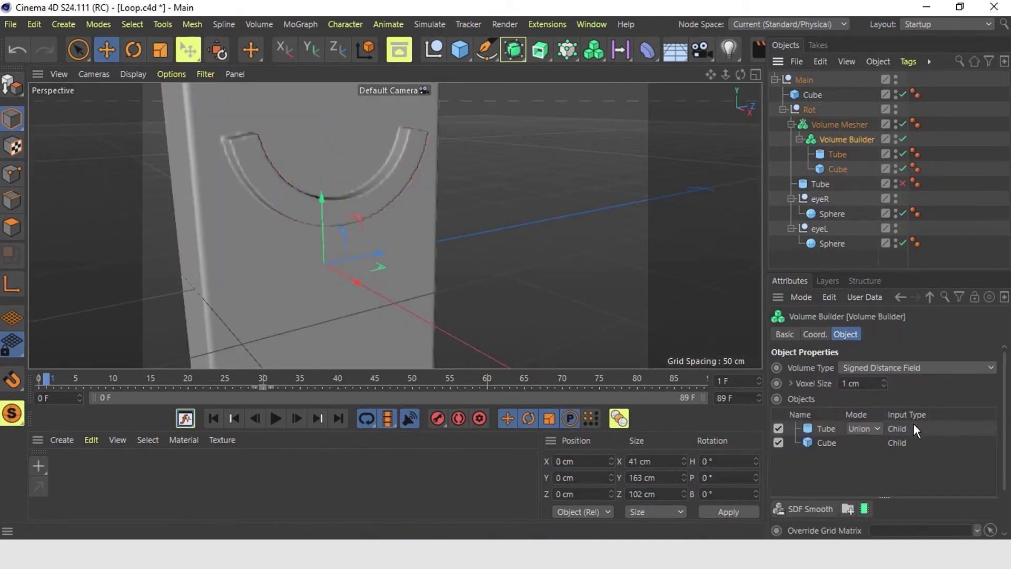
click(873, 431)
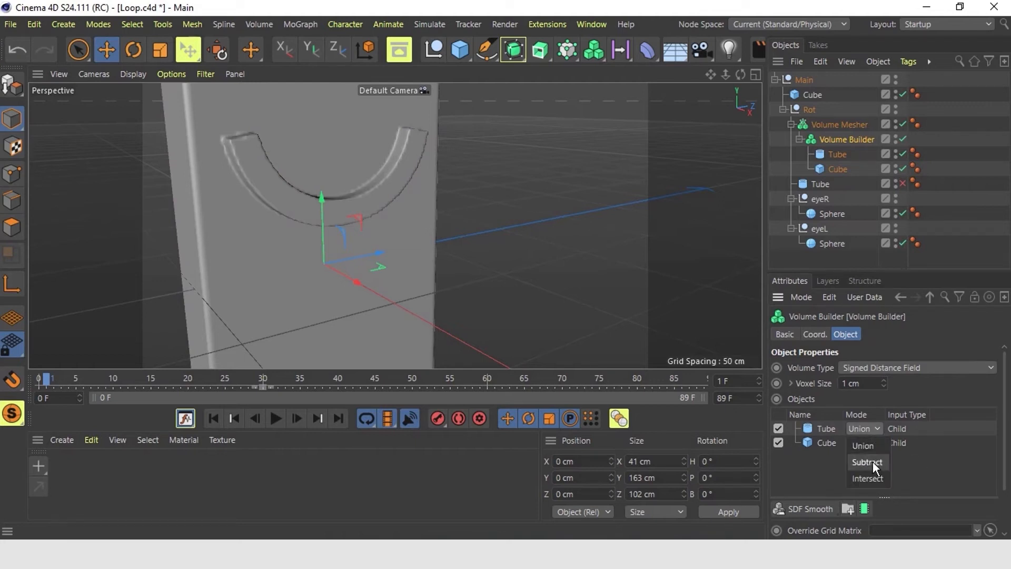
click(862, 459)
Step: Add an SDF Smooth filter to the Volume Builder to soften the carved smile and block edges
alt+drag(393, 218, 476, 223)
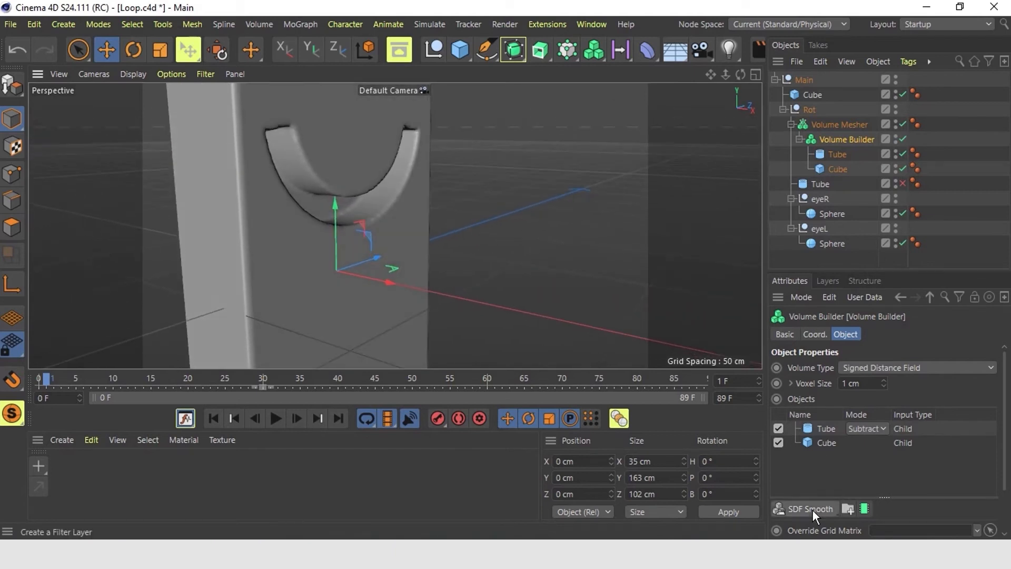
click(825, 504)
click(813, 464)
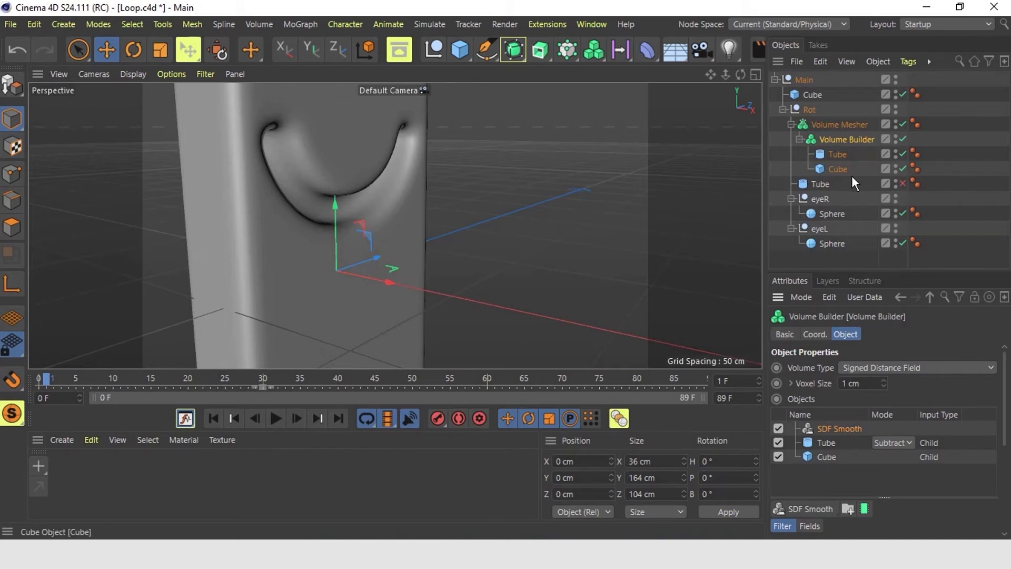
Step: Re-enable the original tube outside the Volume Builder and turn on its fillet
click(903, 183)
alt+drag(525, 226, 464, 230)
click(821, 185)
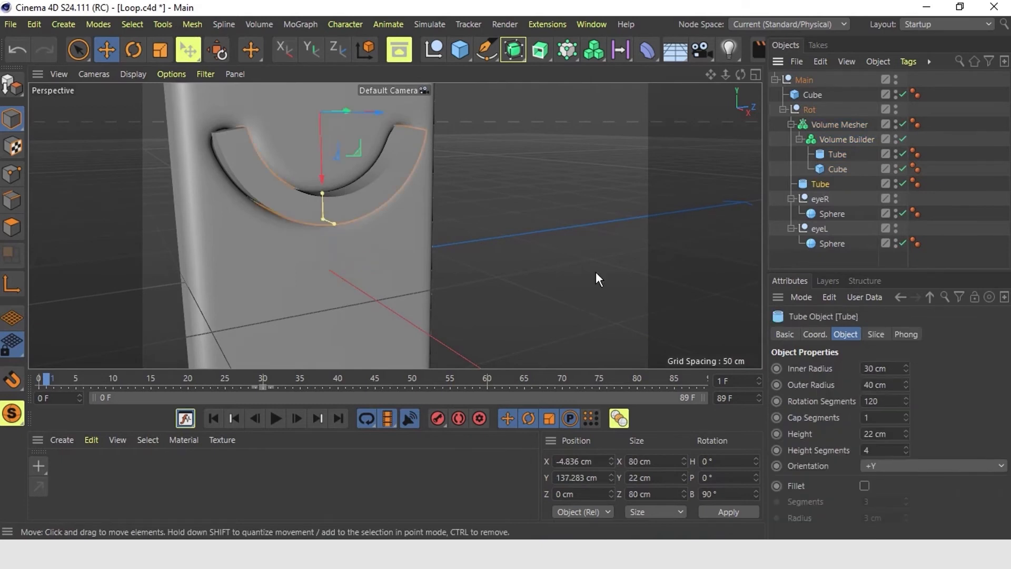
click(865, 485)
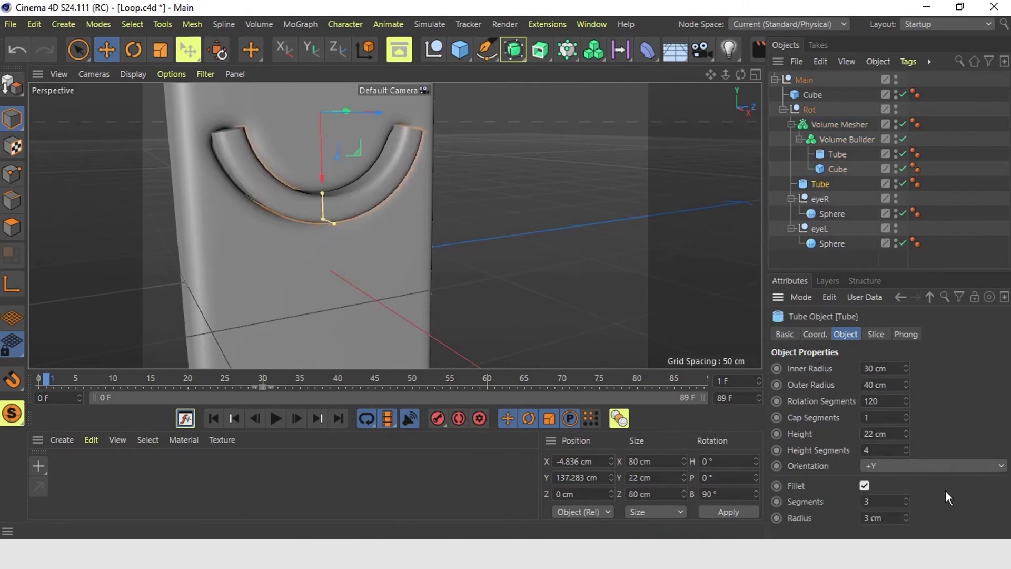
Step: Lower the strength of the Volume Builder's SDF Smooth filter
alt+drag(523, 261, 488, 238)
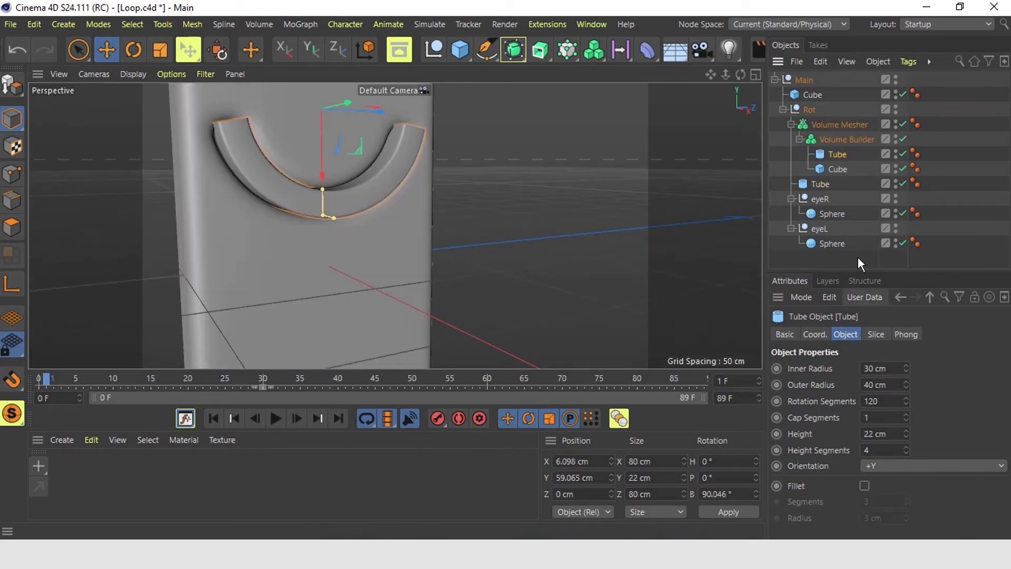
click(846, 139)
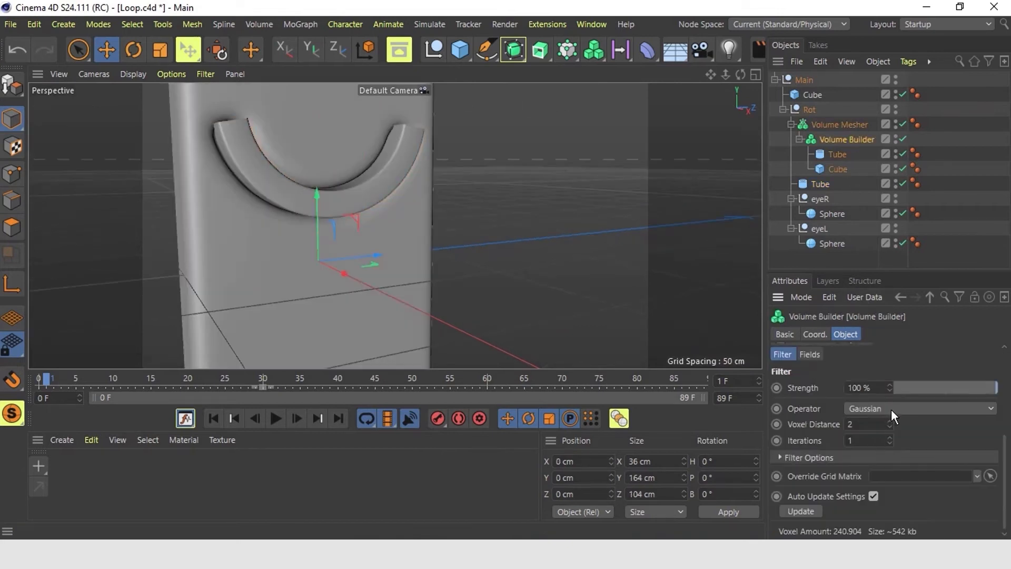
drag(995, 388, 910, 387)
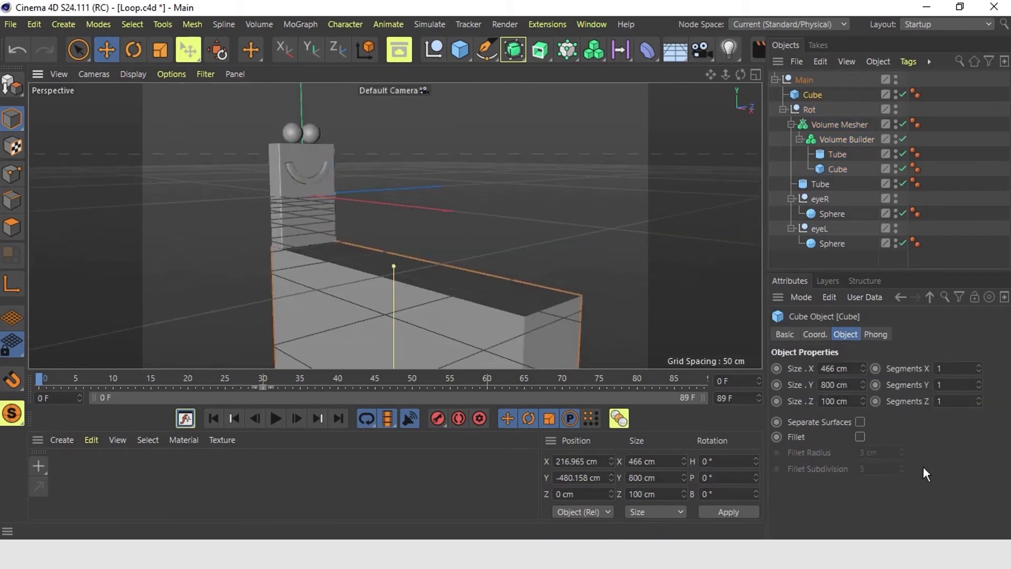
Step: Enable the fillet on the large base cube and set its phong angle to 10°
click(859, 437)
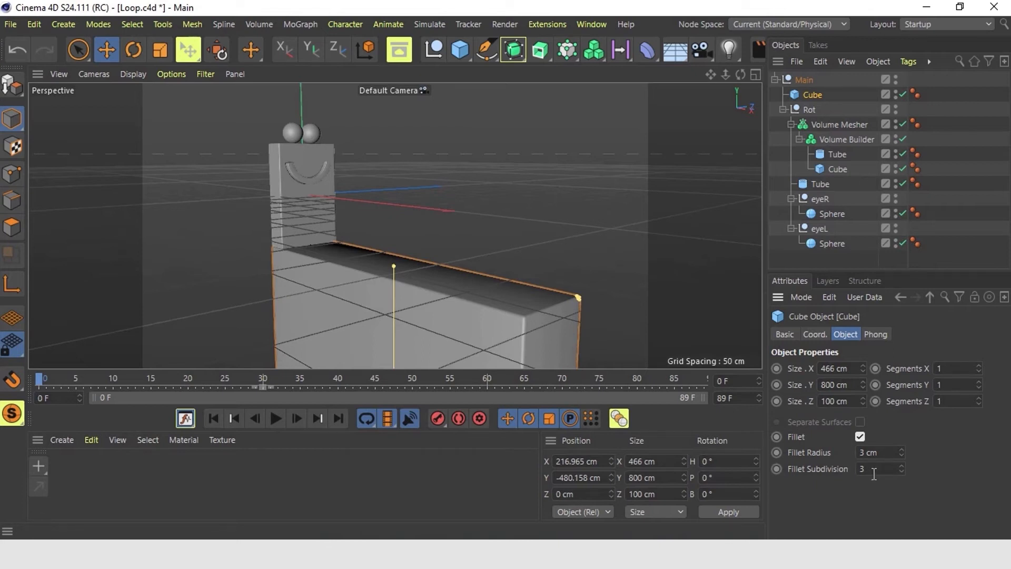
click(876, 334)
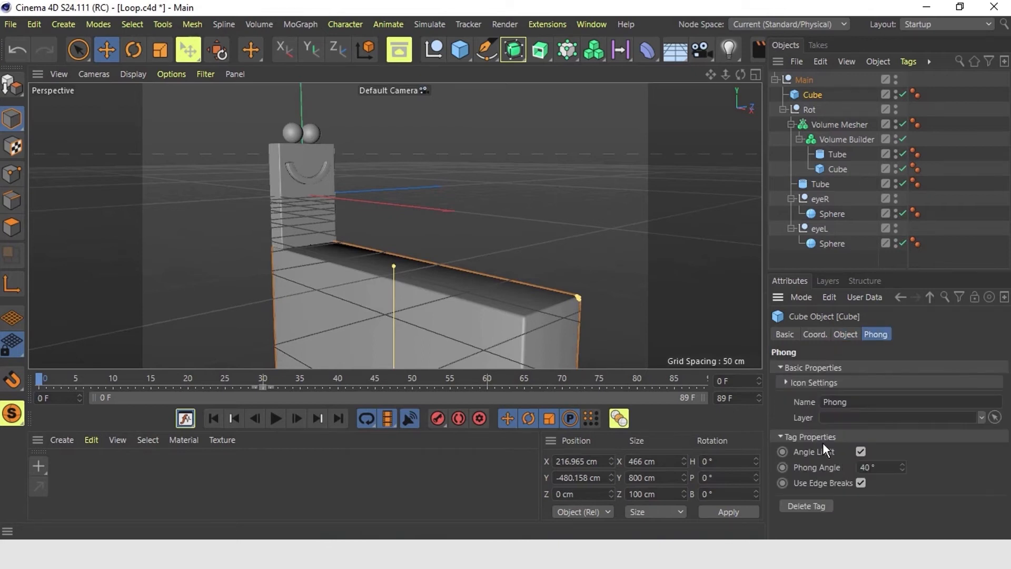
double_click(885, 466)
text(10)
key(Return)
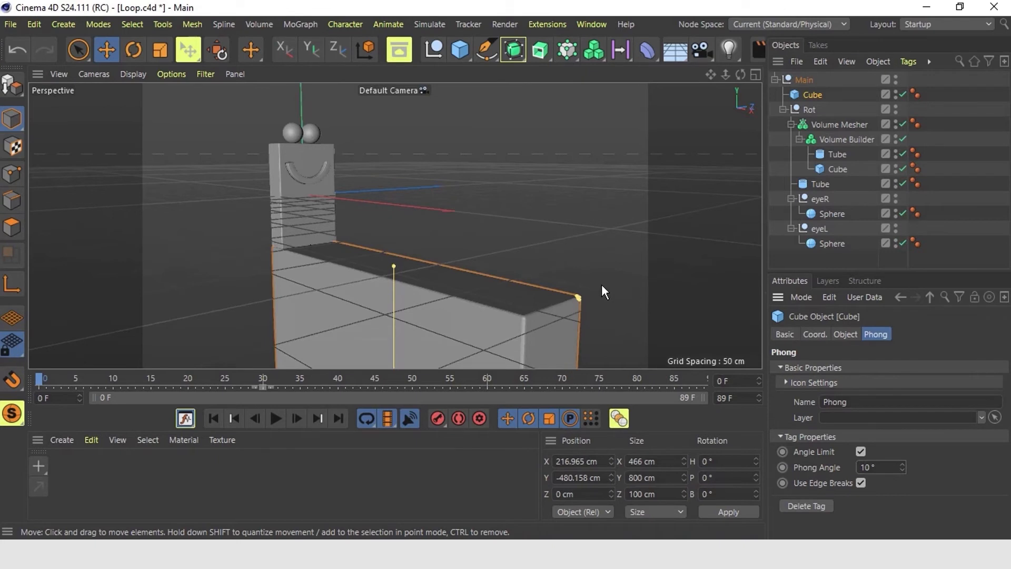
Step: Try a fillet subdivision of 5 on the large base cube and set it back to 3
click(857, 335)
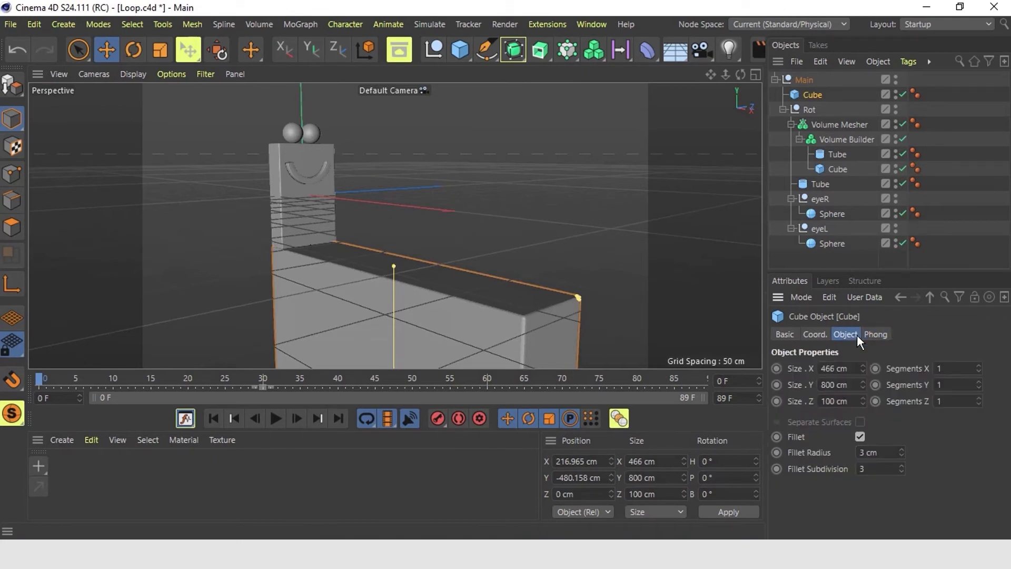
click(866, 468)
key(Return)
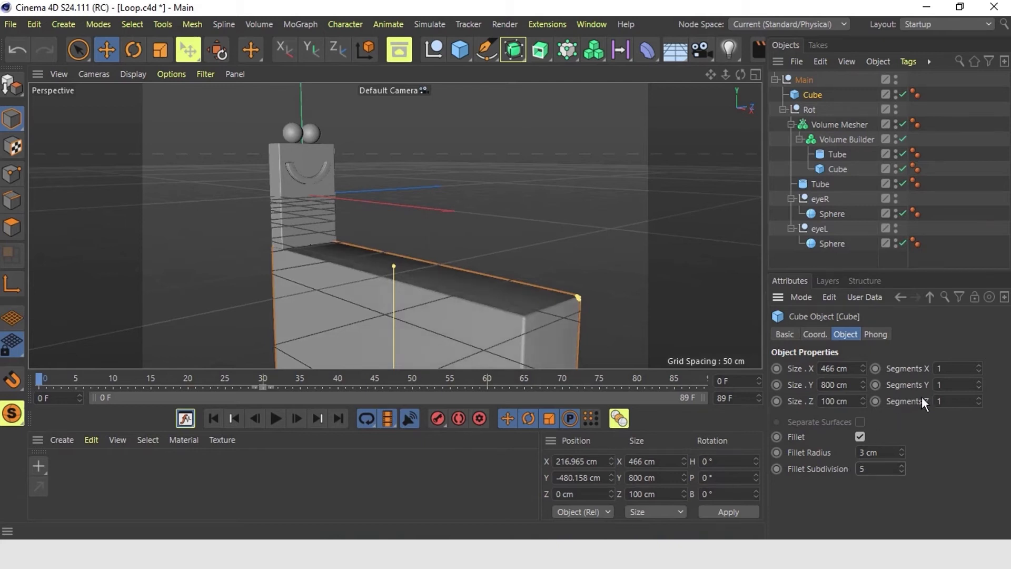
drag(878, 467, 792, 469)
text(3)
key(Return)
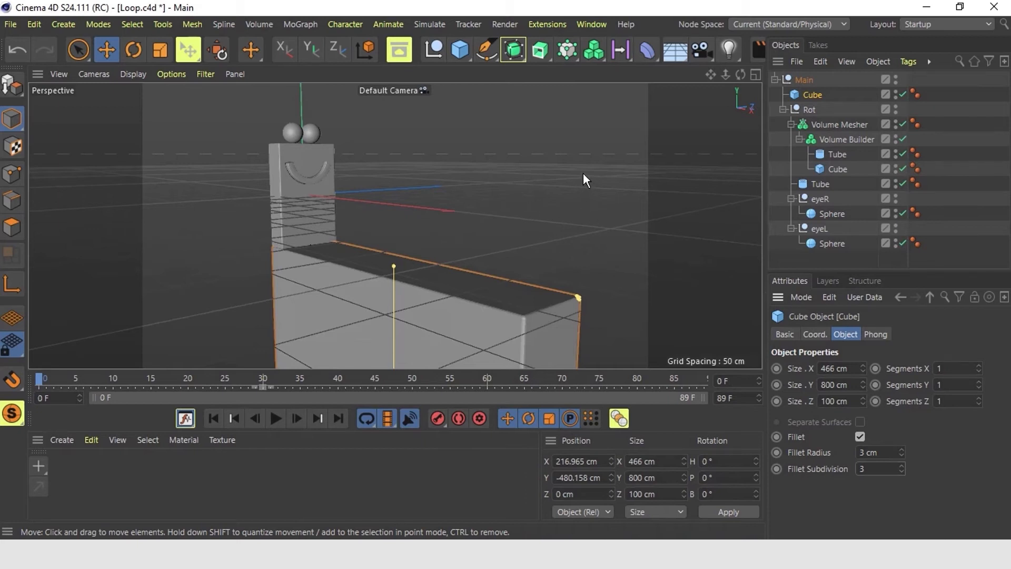
Step: Set the render output size to 1080 x 1080 pixels
drag(746, 58, 674, 61)
click(752, 51)
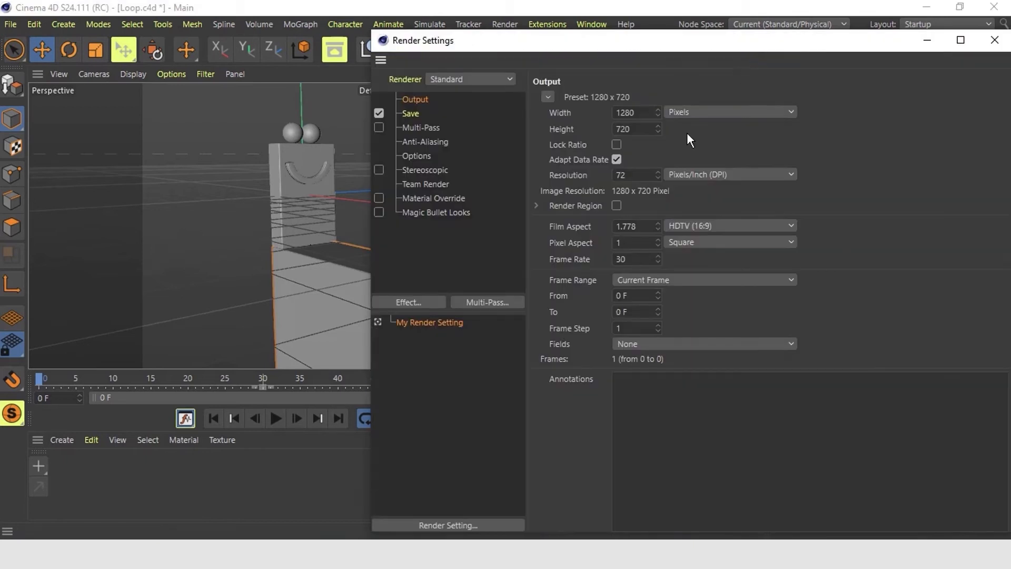
drag(636, 114, 605, 116)
text(1080)
double_click(639, 129)
text(1080)
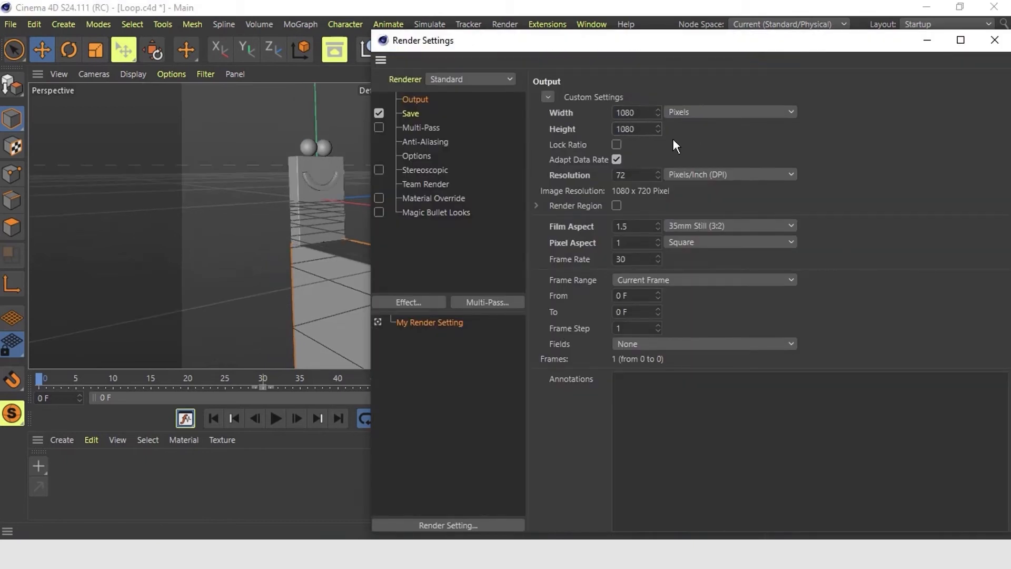
key(Return)
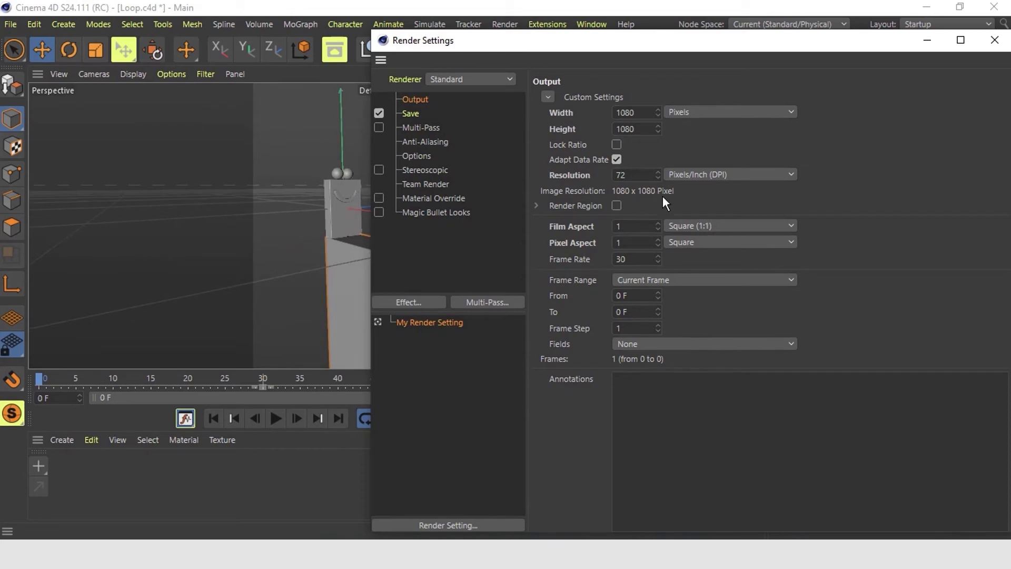
click(659, 256)
click(656, 260)
click(994, 40)
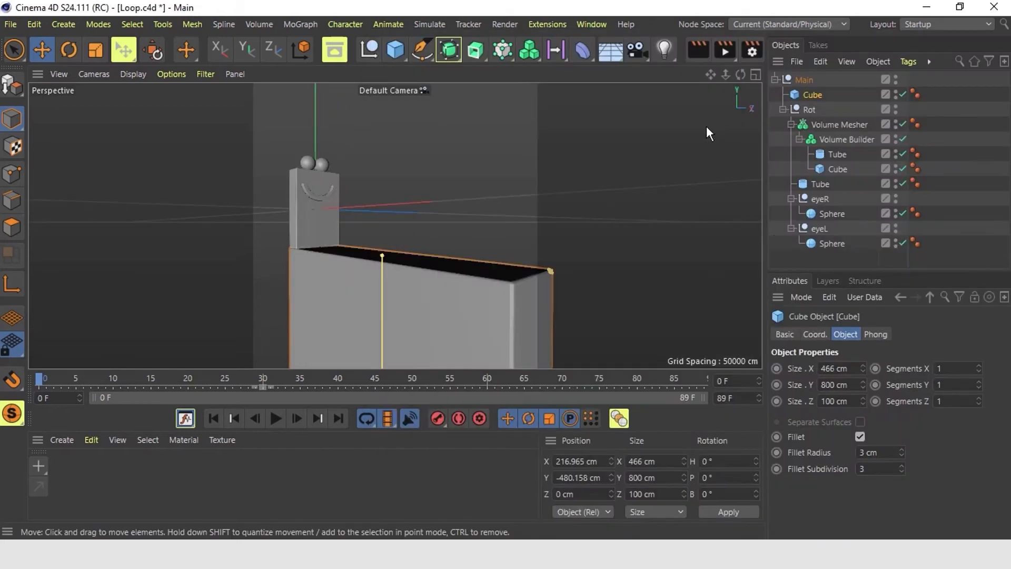
Step: Add a camera to the scene and set its focal length to 80 mm
click(650, 56)
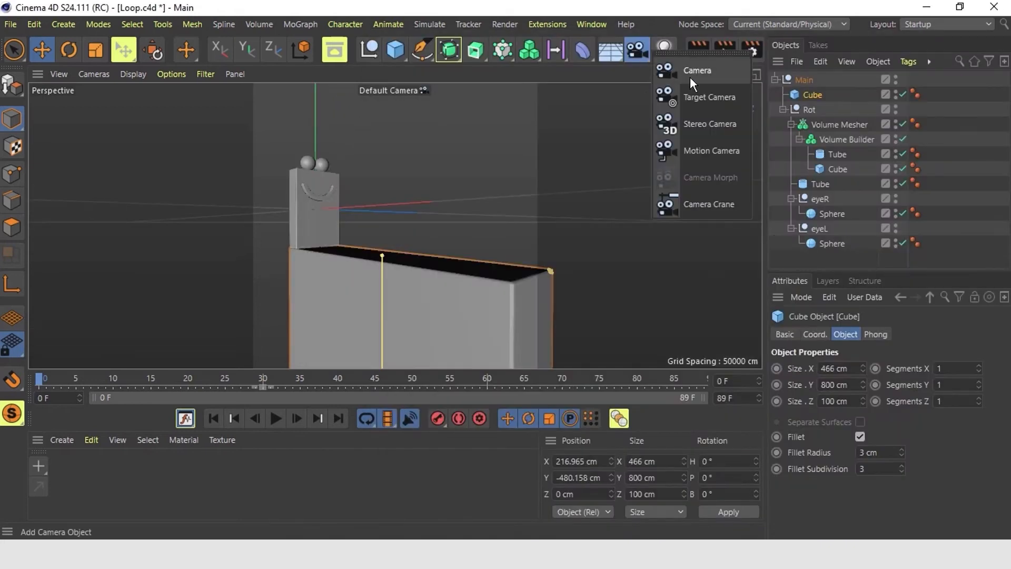
click(694, 78)
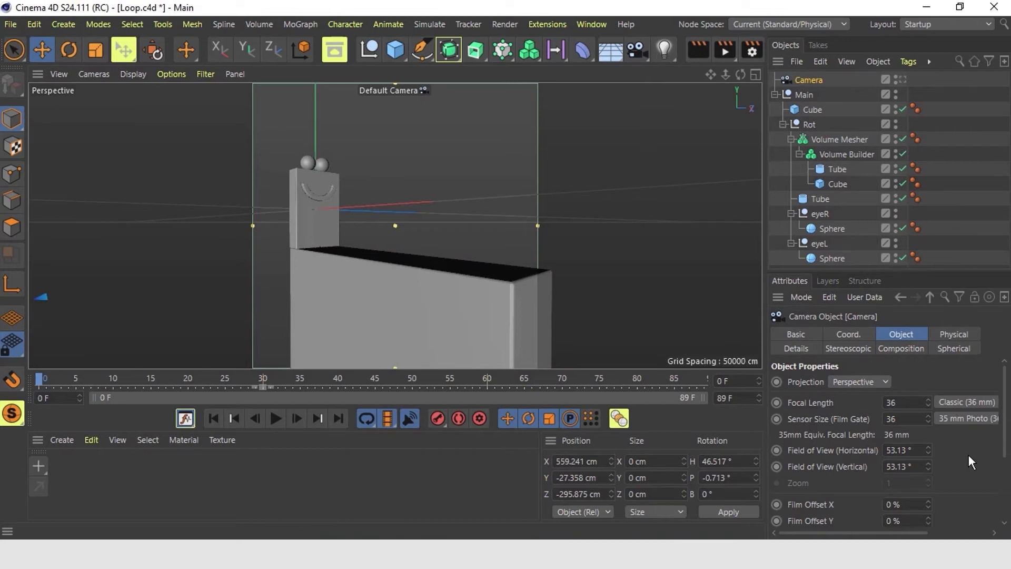
drag(902, 404, 861, 404)
text(80)
key(Return)
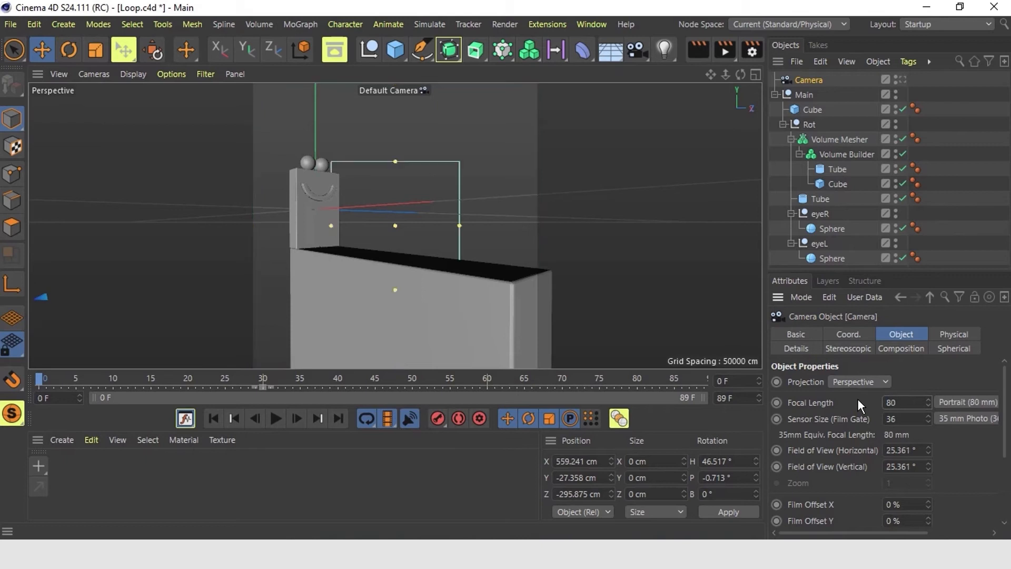
Step: Reset the camera's heading and pitch rotation to 0°
click(858, 336)
double_click(927, 396)
text(0)
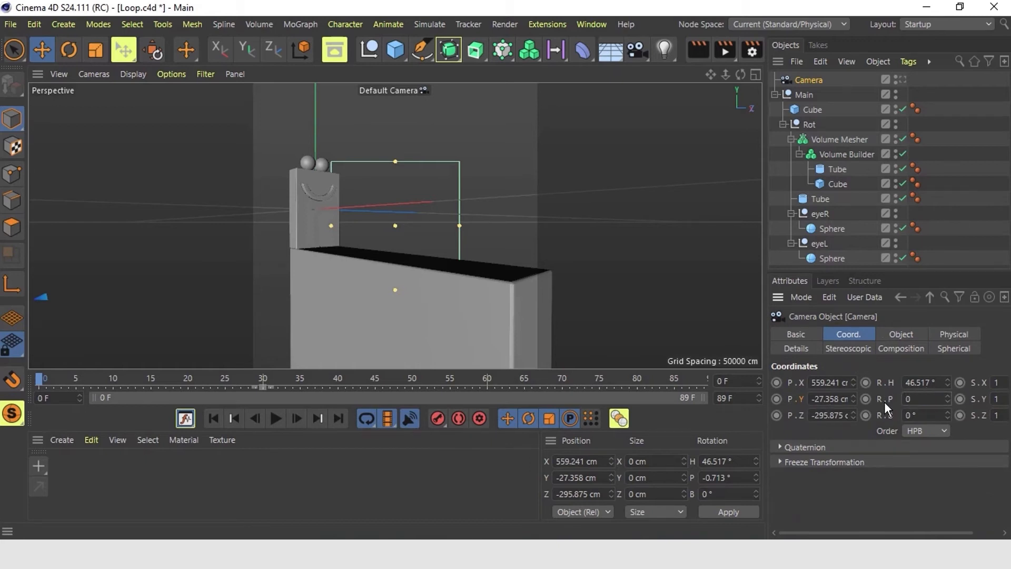
key(Return)
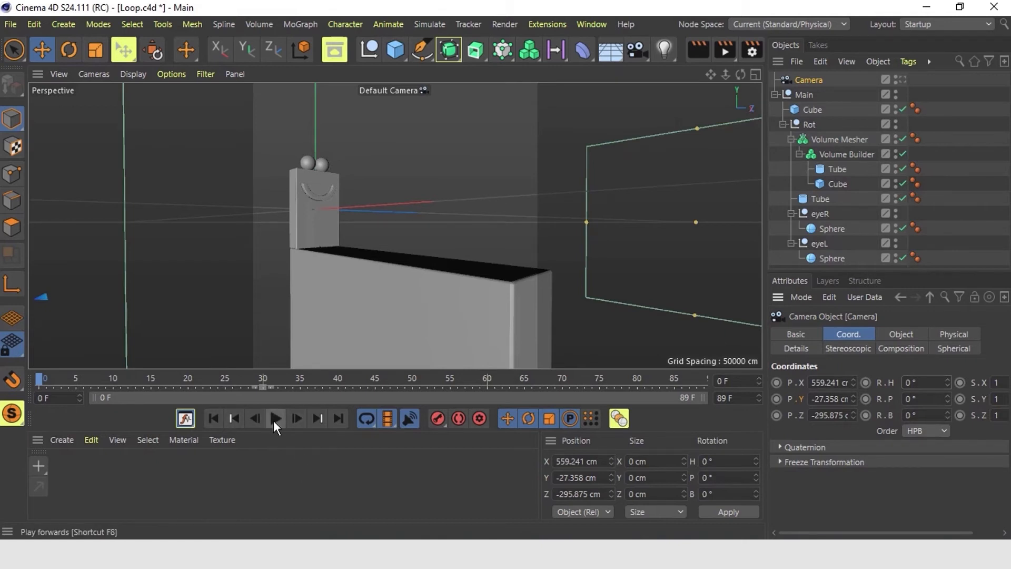
Step: Play the tipping animation in the perspective view and return to frame 0
click(274, 419)
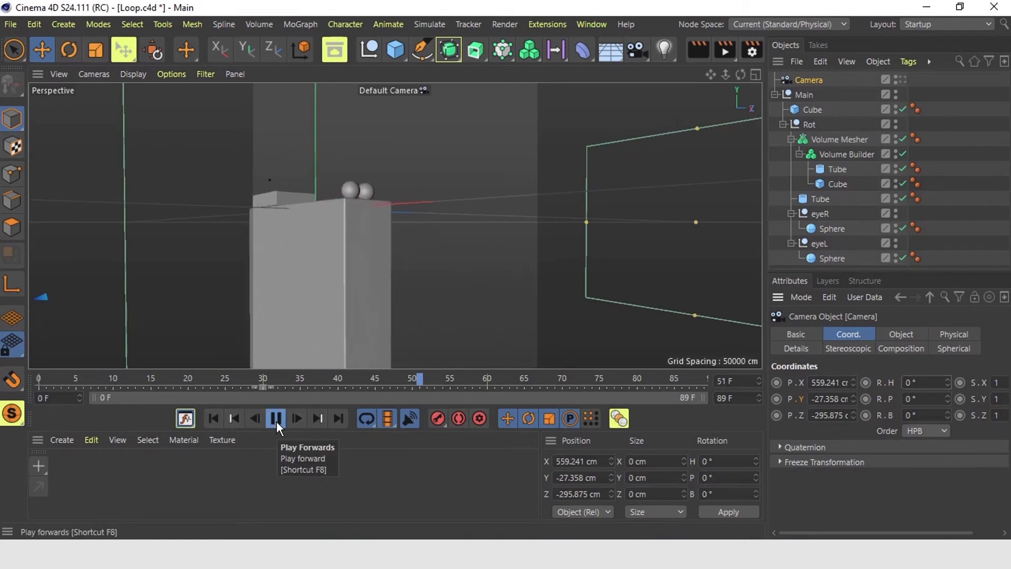
click(275, 419)
click(32, 380)
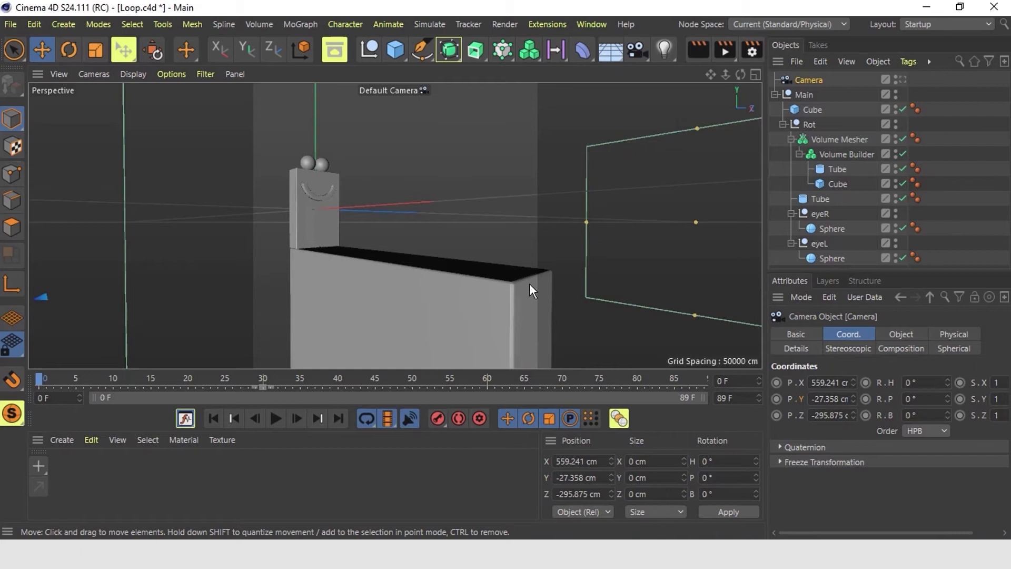
Step: Add a plane and stand it upright, banked about 90° and turned to a heading of about -32°
click(396, 53)
click(449, 75)
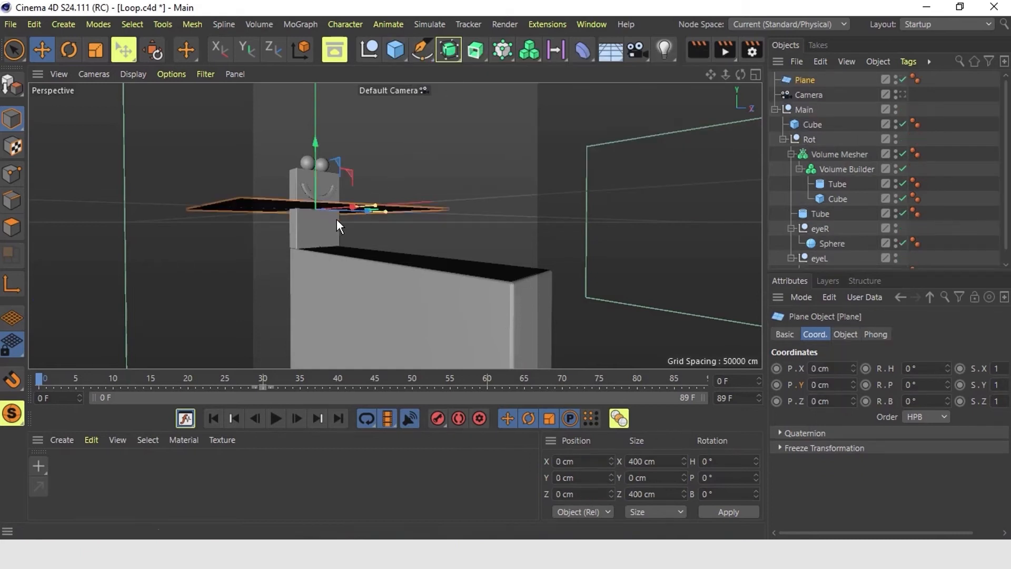
click(69, 50)
drag(337, 234, 344, 268)
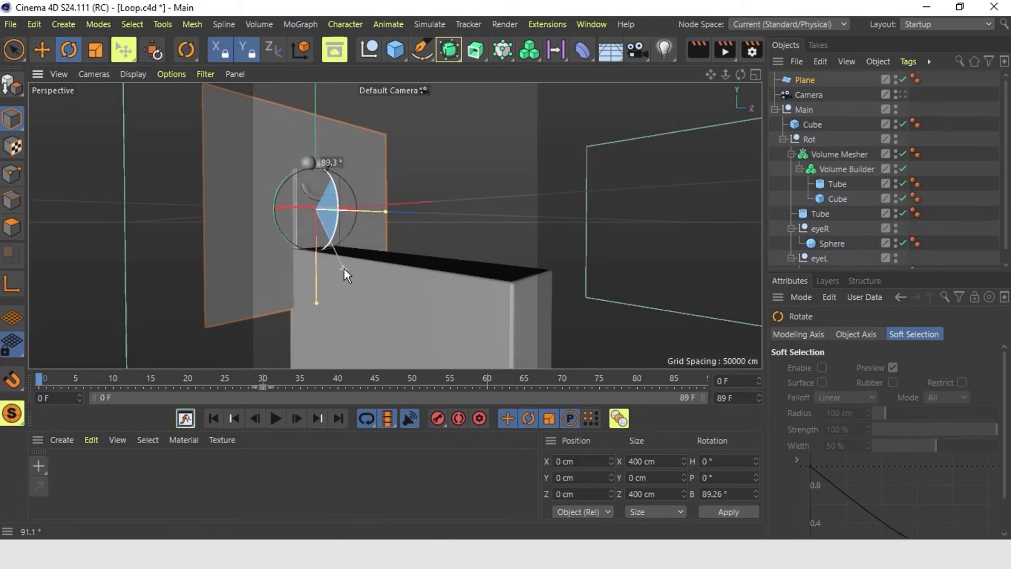
drag(321, 211, 264, 219)
Step: Scale the plane to about 1470 cm square and move it behind the character, to about X -1219 cm, Z 749 cm
click(96, 50)
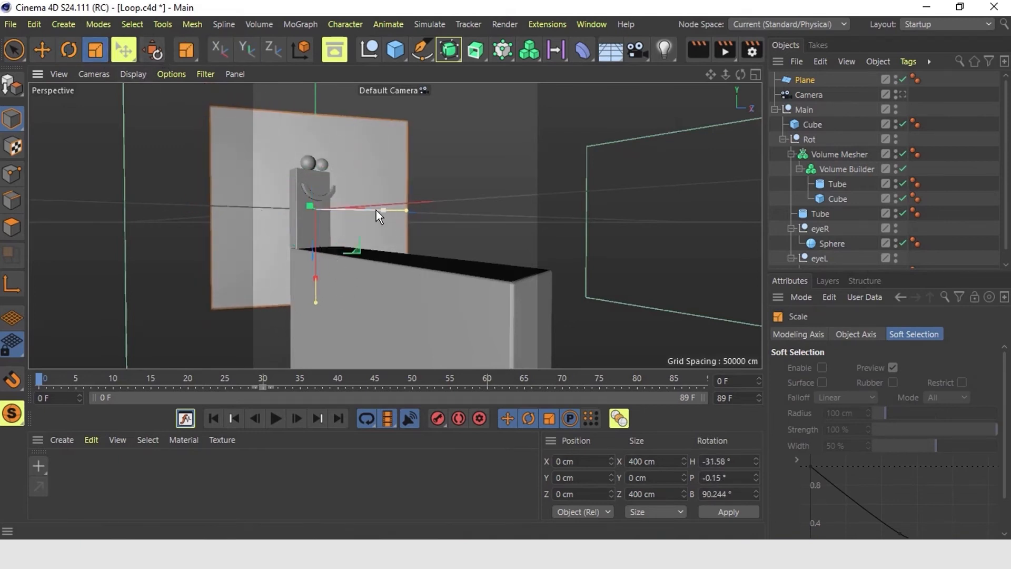
drag(386, 208, 522, 214)
click(755, 75)
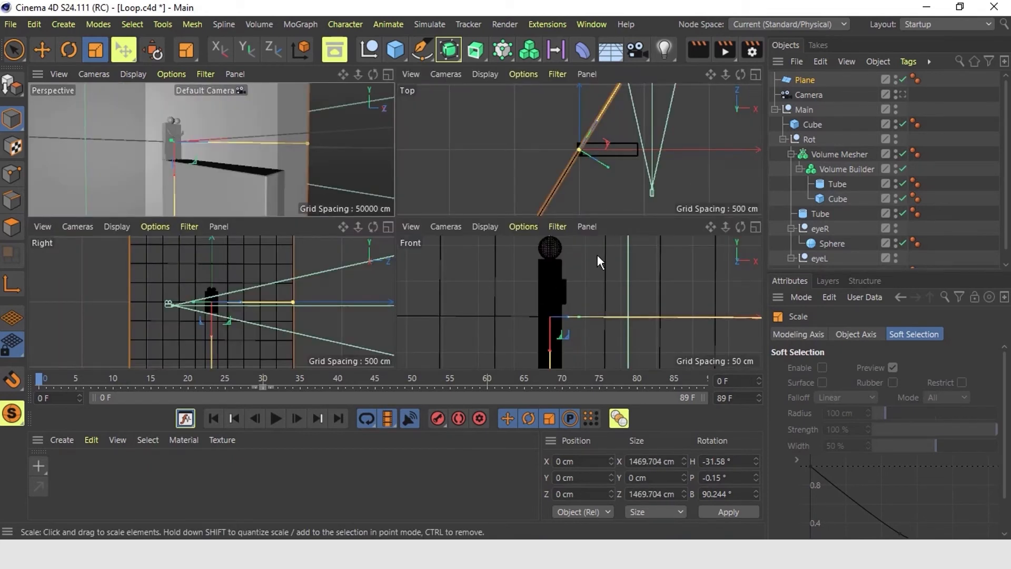
click(753, 76)
click(42, 50)
scroll(466, 239, down, 3)
drag(466, 239, 322, 170)
click(756, 76)
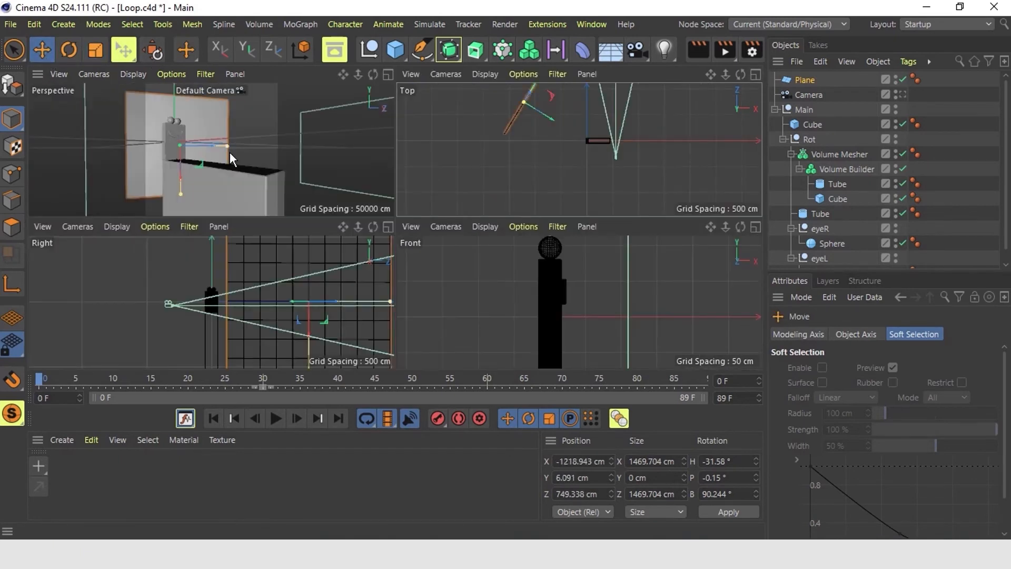
Step: Enlarge the backdrop plane to about 3636 by 3271 cm and preview the animation against it from frame 0
click(95, 50)
drag(431, 132, 554, 99)
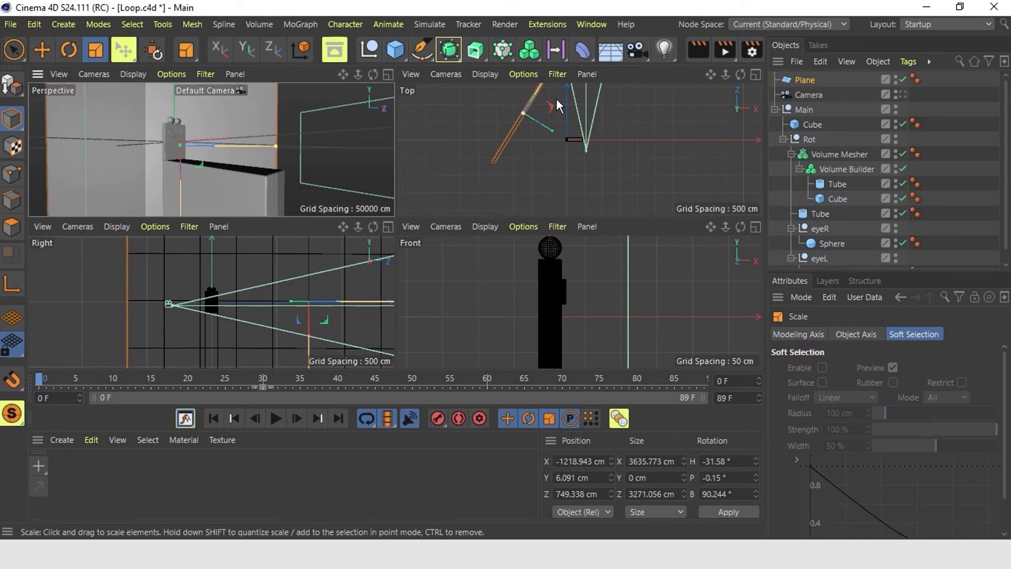
middle_click(232, 128)
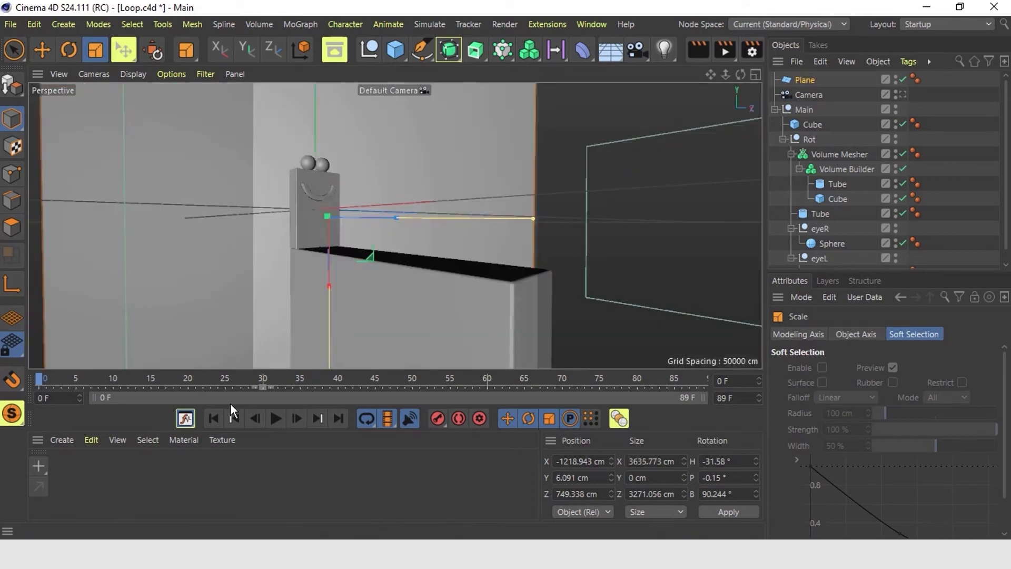
click(277, 418)
click(40, 380)
Step: Add an area light, turn it to a heading of about -40° and move it to about X -200 cm, Z -242 cm
click(756, 75)
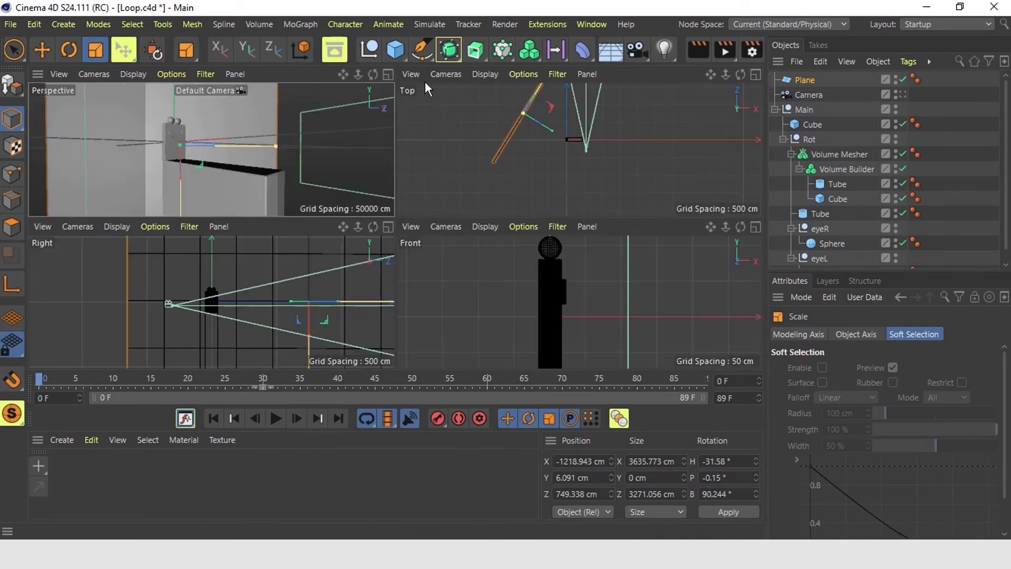
click(665, 50)
click(816, 96)
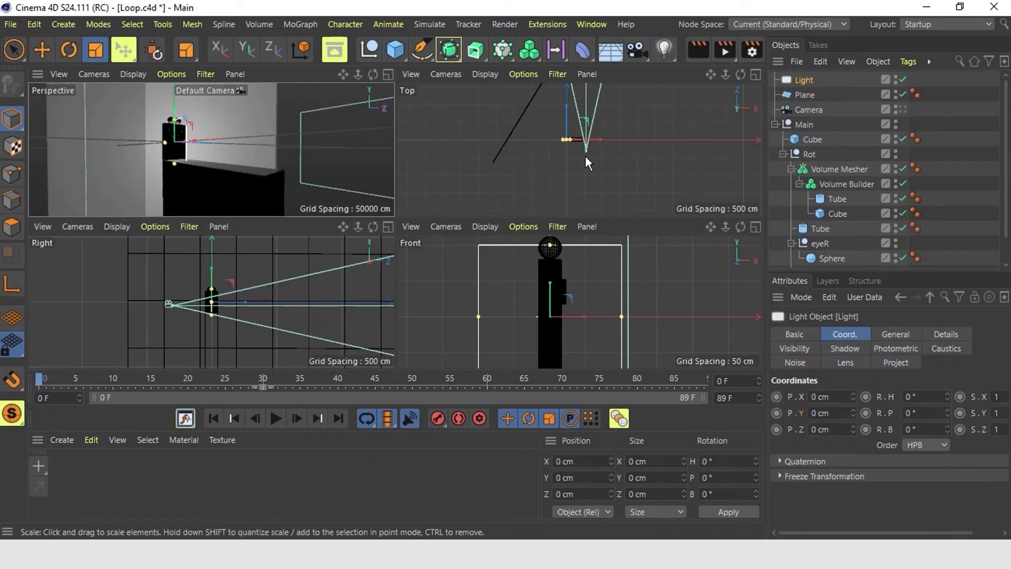
middle_click(356, 199)
key(r)
drag(356, 201, 229, 190)
key(e)
drag(161, 160, 166, 98)
mouse_move(192, 211)
mouse_down()
mouse_move(232, 197)
mouse_move(197, 208)
mouse_up()
drag(161, 100, 161, 79)
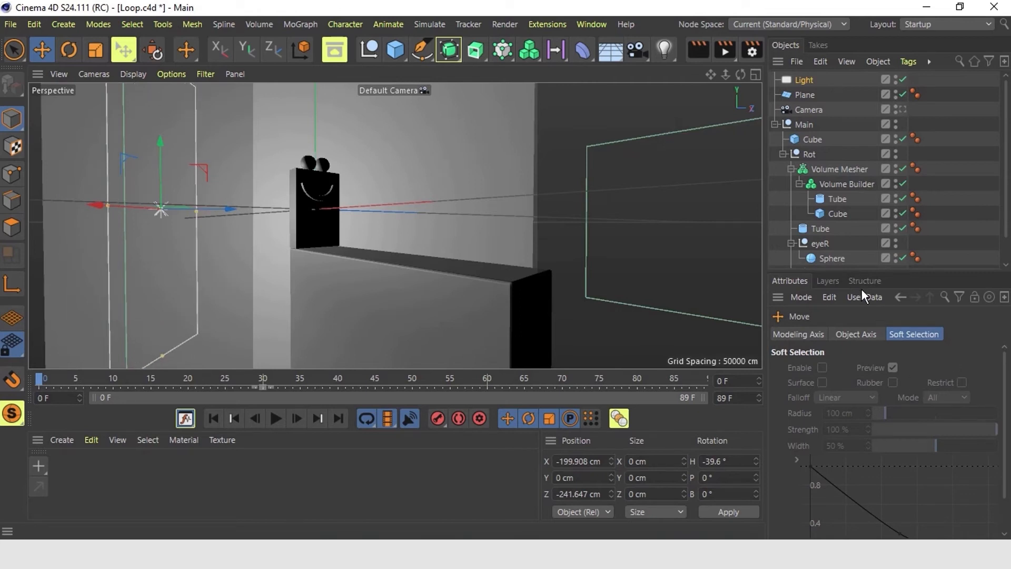
Step: Set the area light's shadow type to Area and test-render the perspective view
click(822, 80)
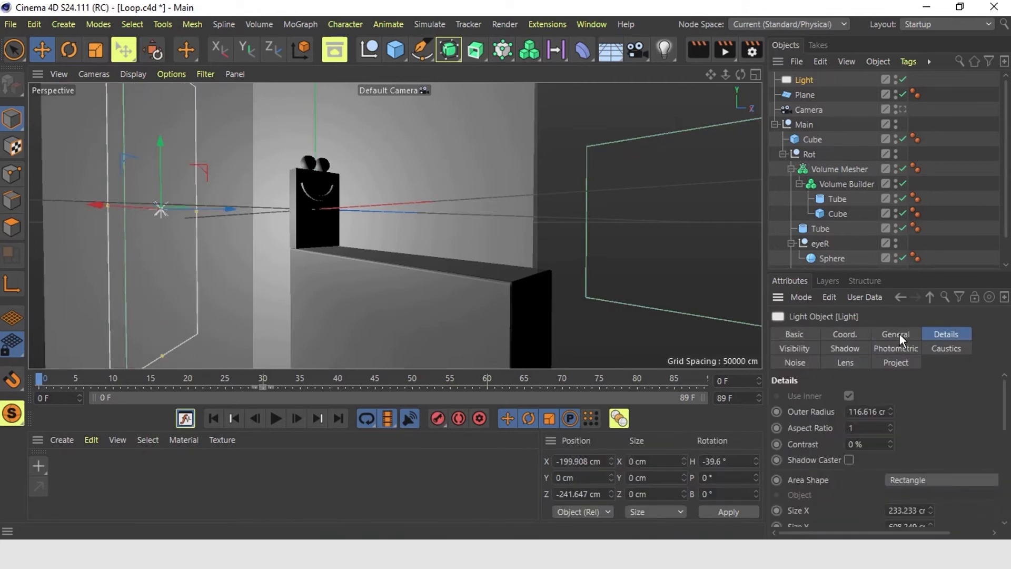
click(899, 334)
scroll(803, 457, down, 3)
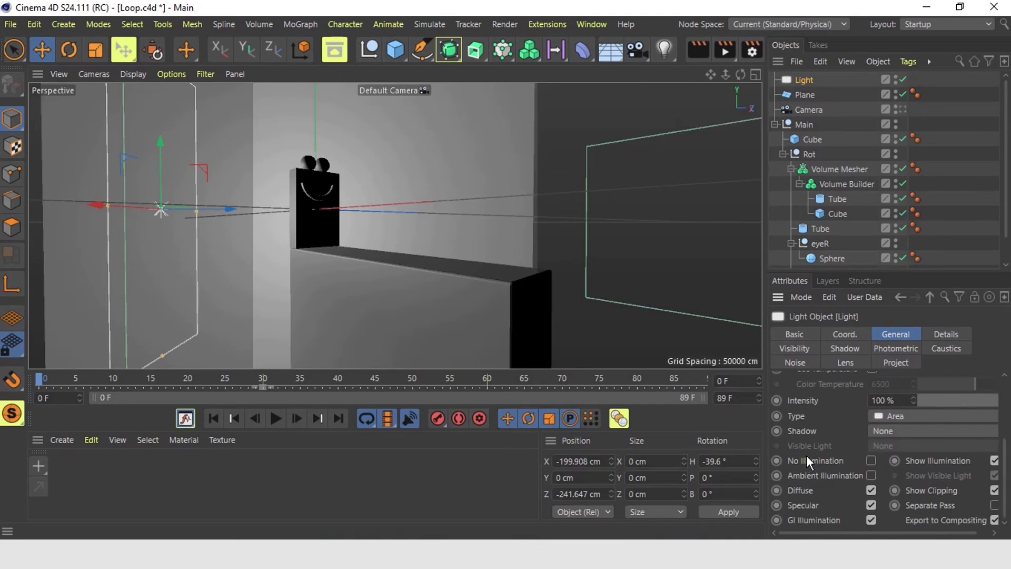
click(899, 432)
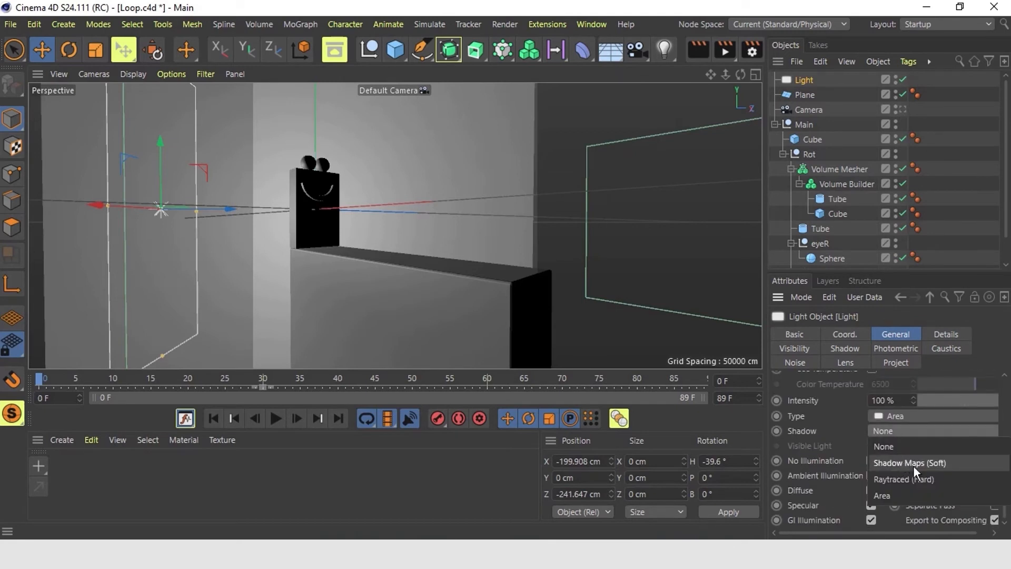
click(895, 493)
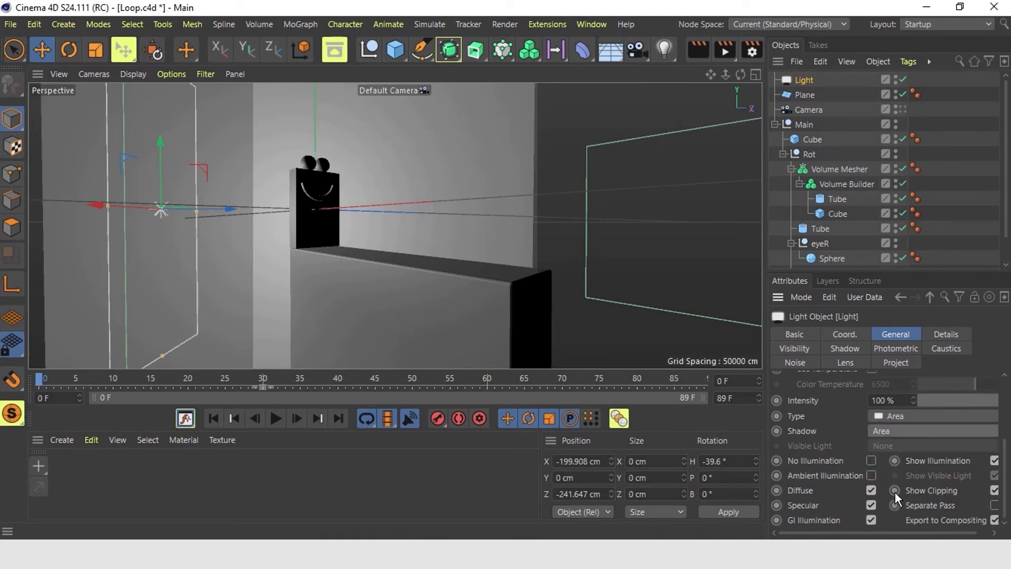
click(700, 51)
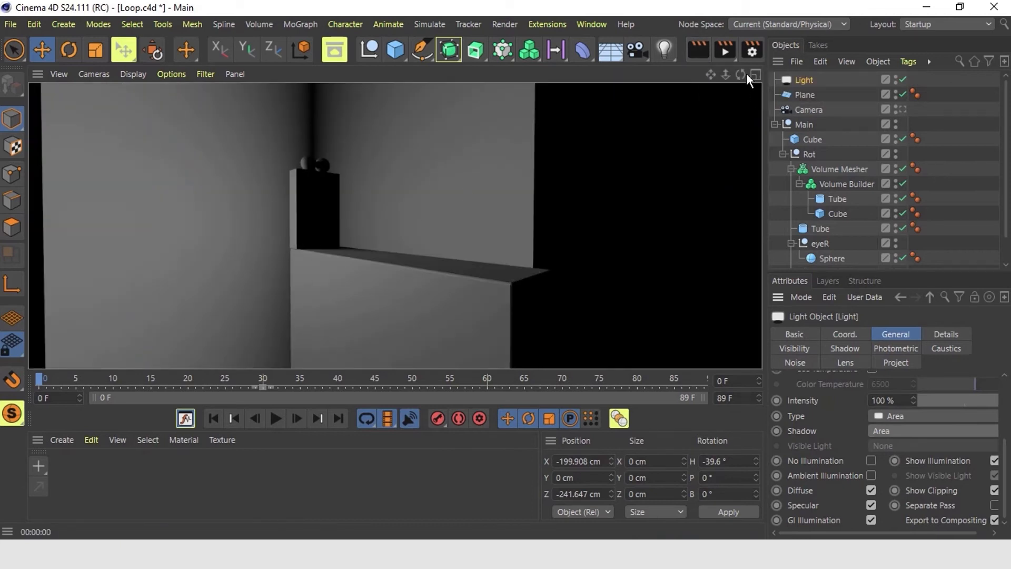
click(756, 74)
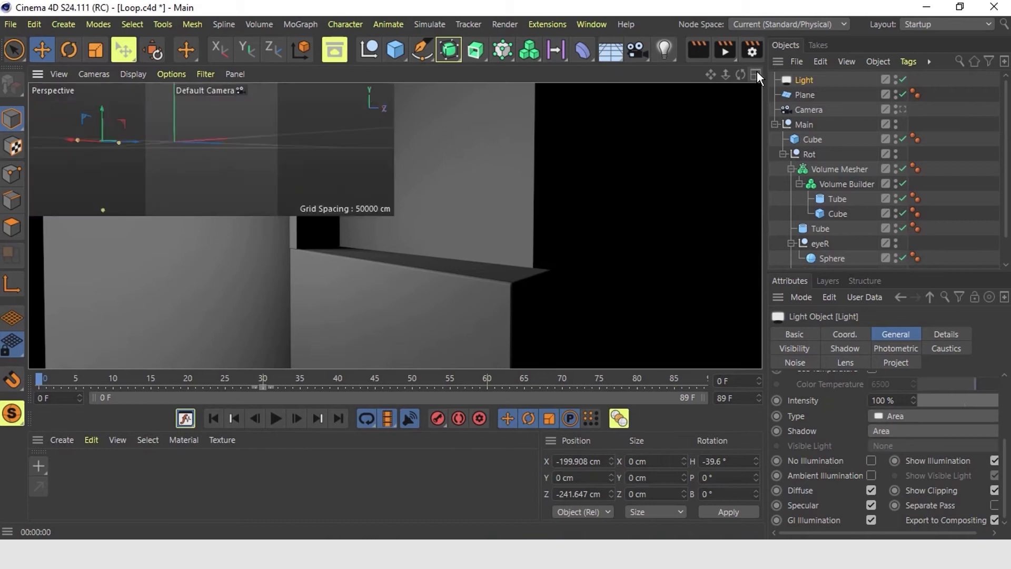
Step: Add an omni light beyond the free end of the large cube and move the backdrop plane to about X -976 cm, Z 1145 cm
click(664, 49)
click(719, 70)
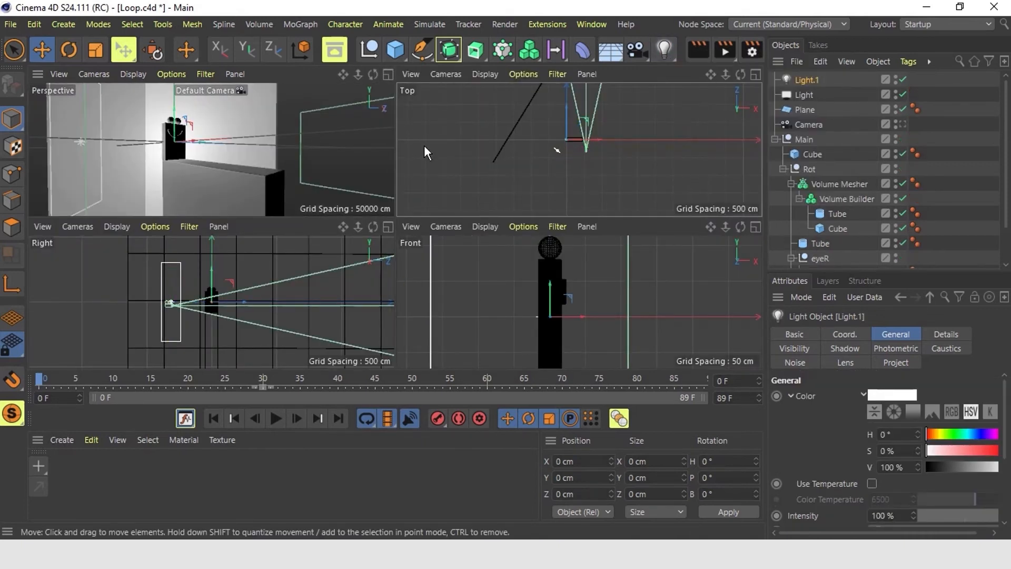
drag(582, 150, 636, 143)
click(270, 113)
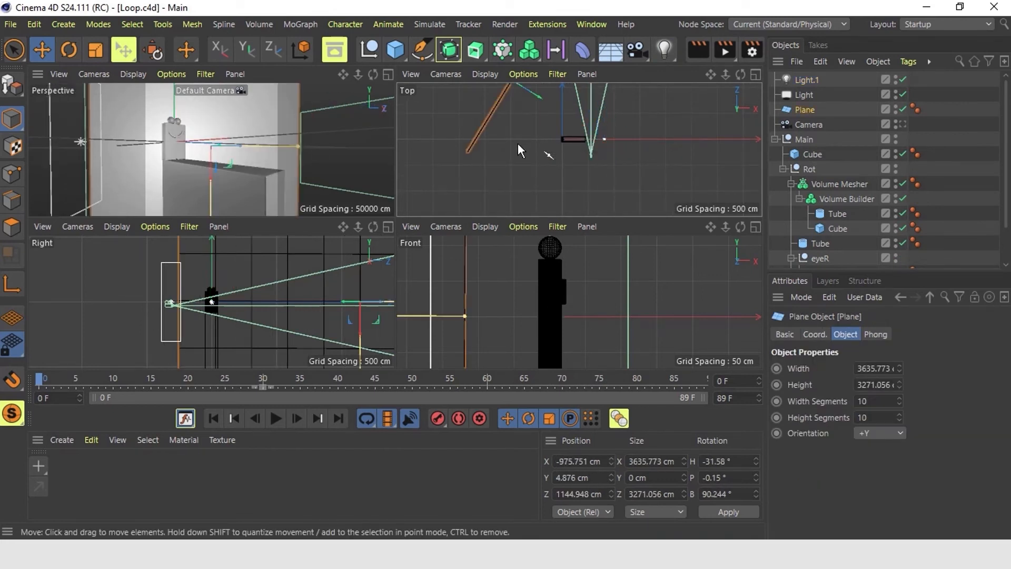
Step: Add a second area light, tilt it nearly horizontal at about -85° pitch, enlarge it and position it by the large cube
click(664, 58)
click(829, 89)
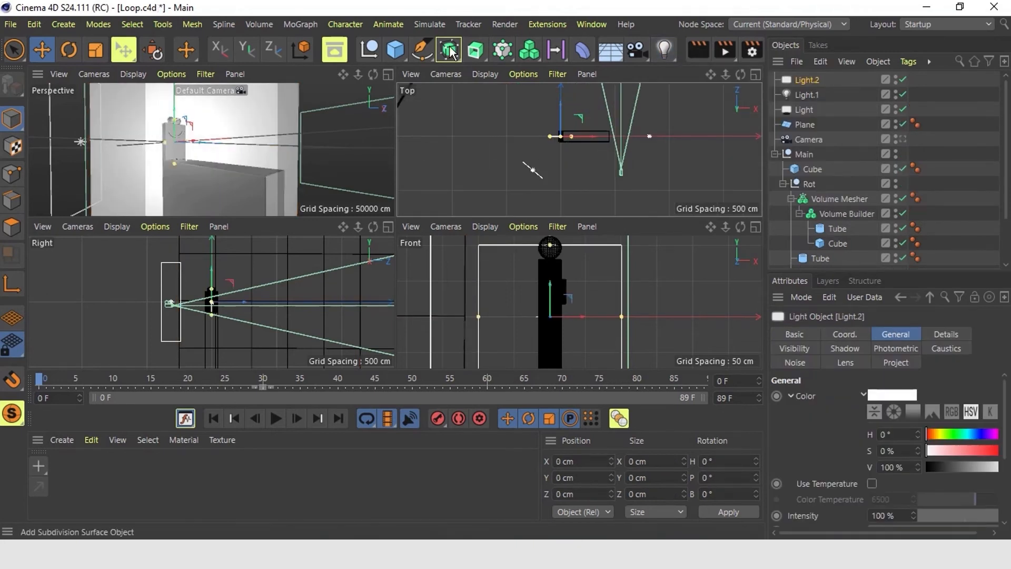
middle_click(332, 117)
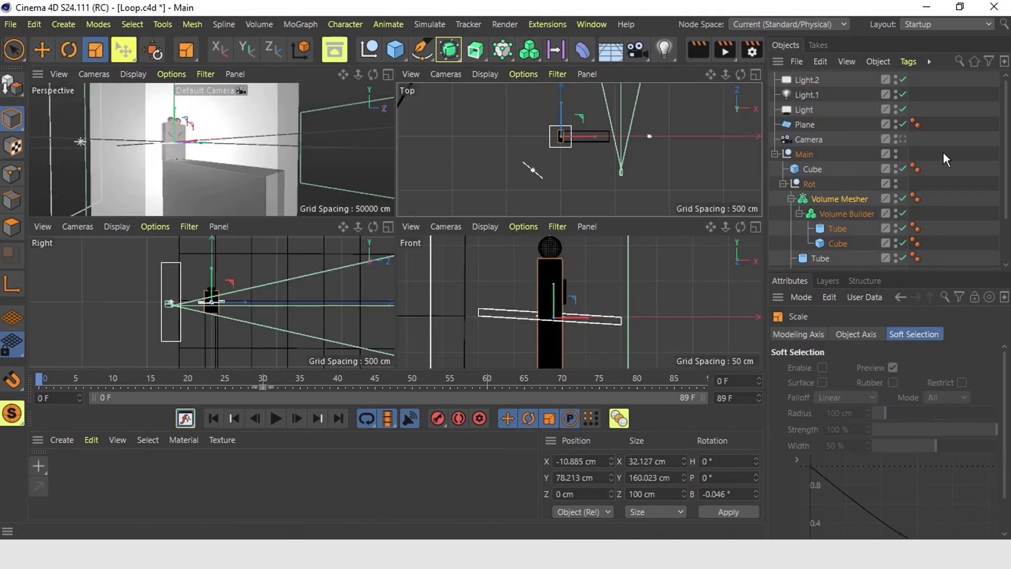
click(807, 80)
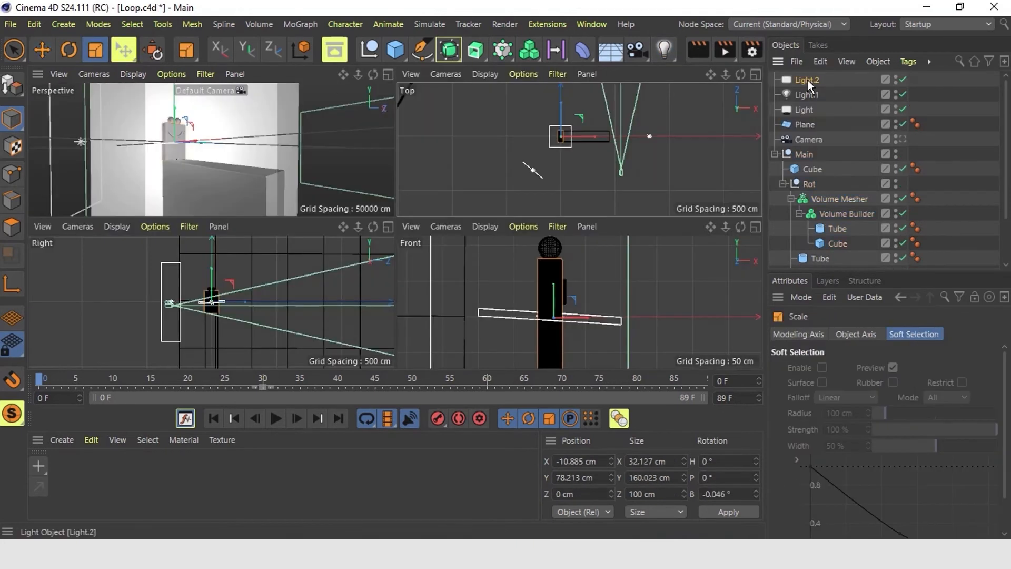
drag(552, 140, 626, 142)
key(e)
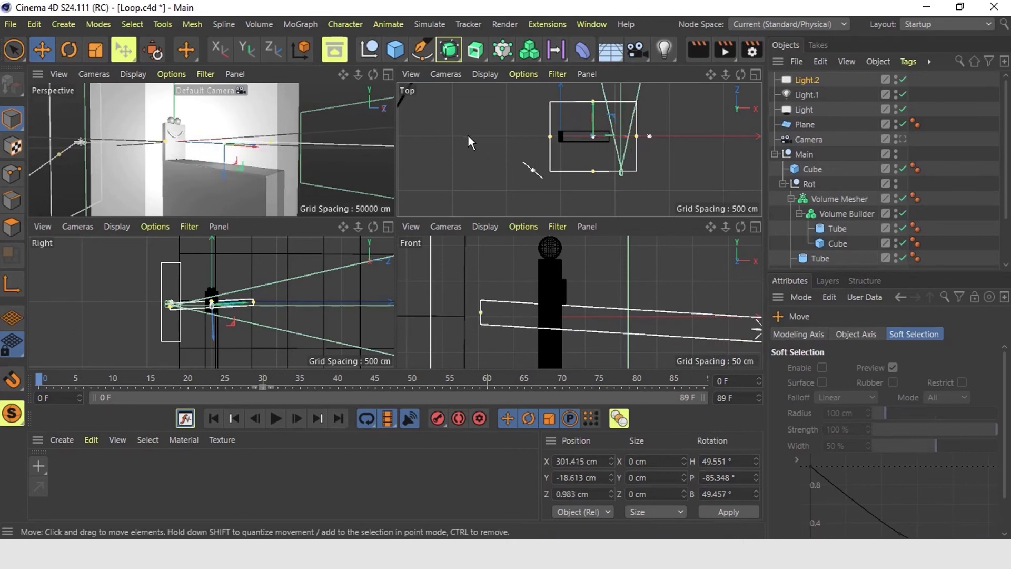
drag(225, 176, 506, 270)
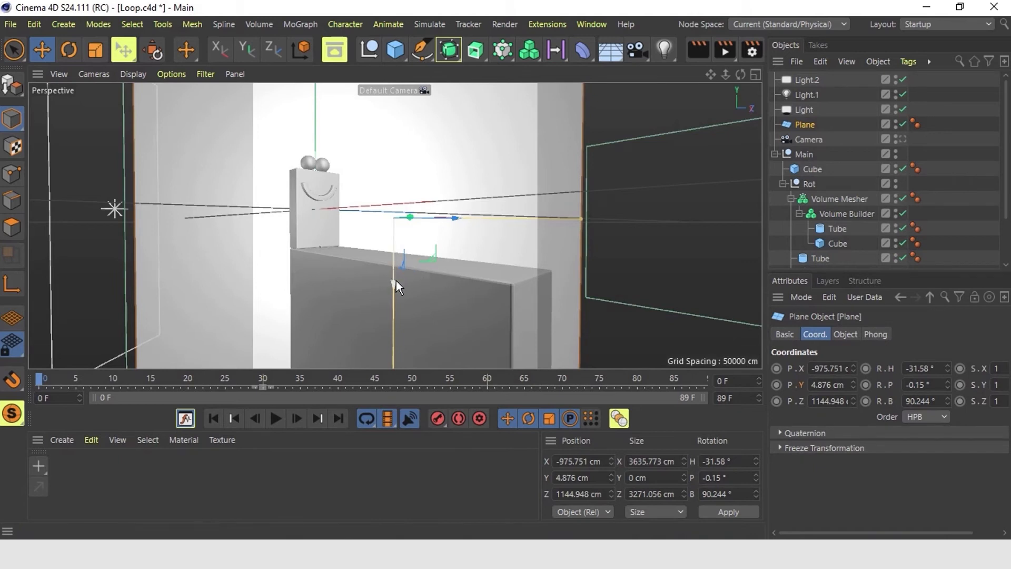
Step: Test-render the perspective view with the current lights and save the project
click(726, 51)
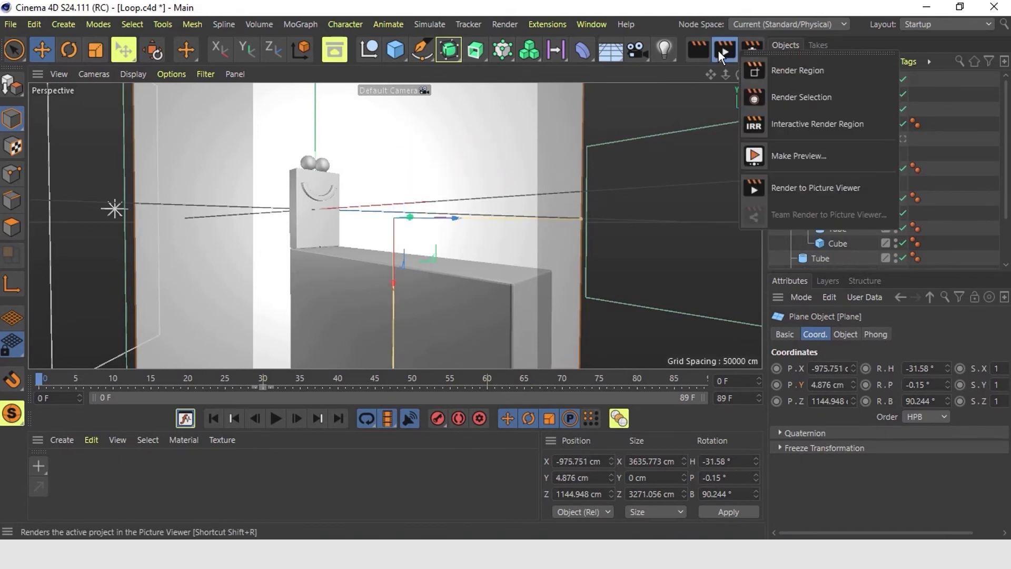
click(700, 52)
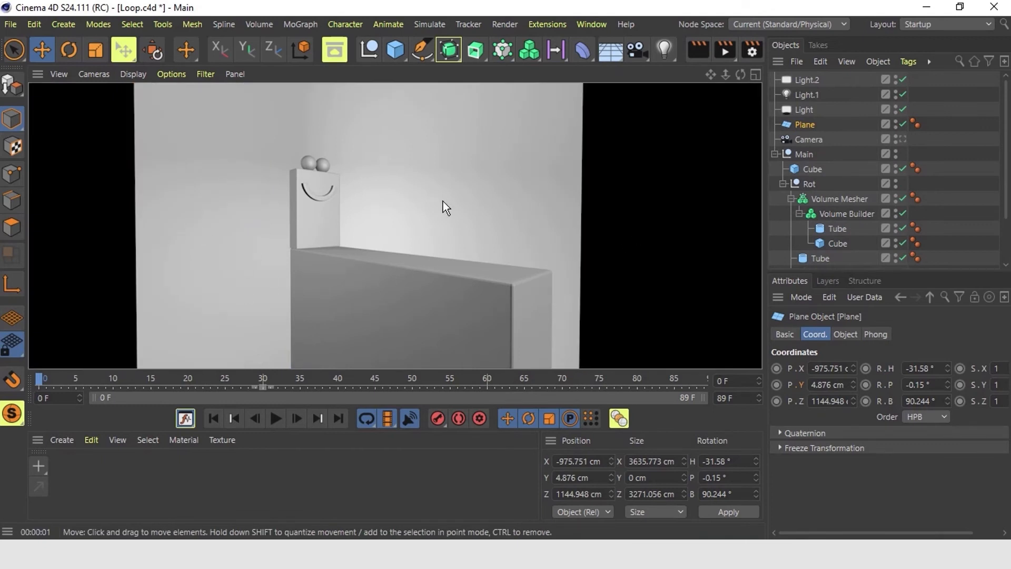
key(ctrl+s)
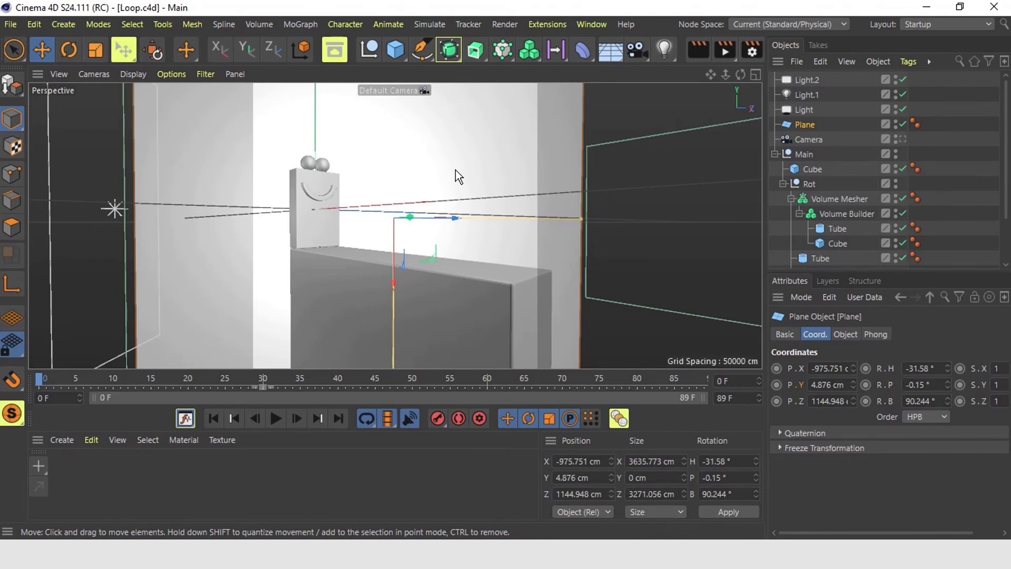
Step: Create a new material and apply it to the backdrop plane
double_click(97, 475)
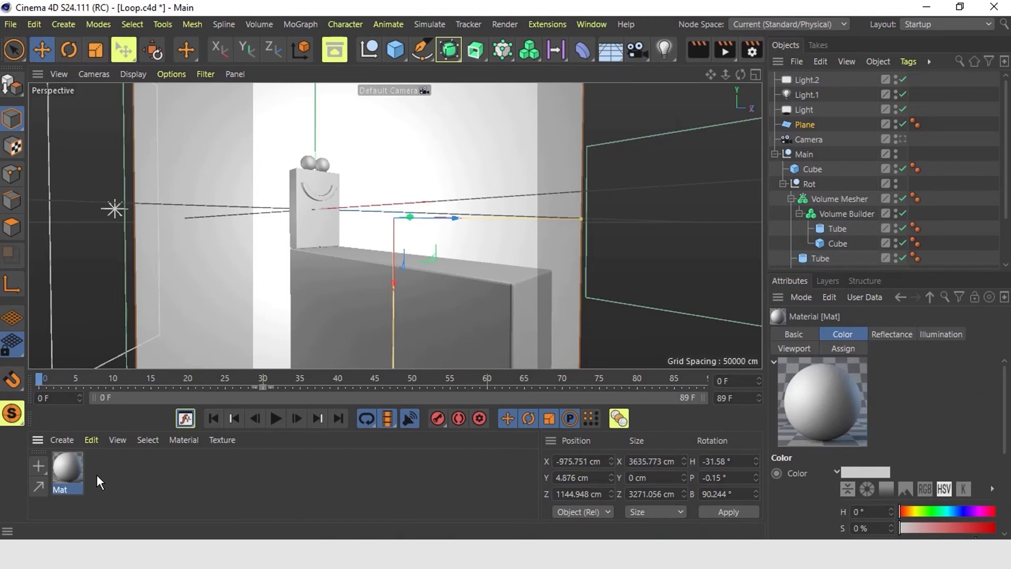
drag(67, 477, 508, 158)
click(59, 476)
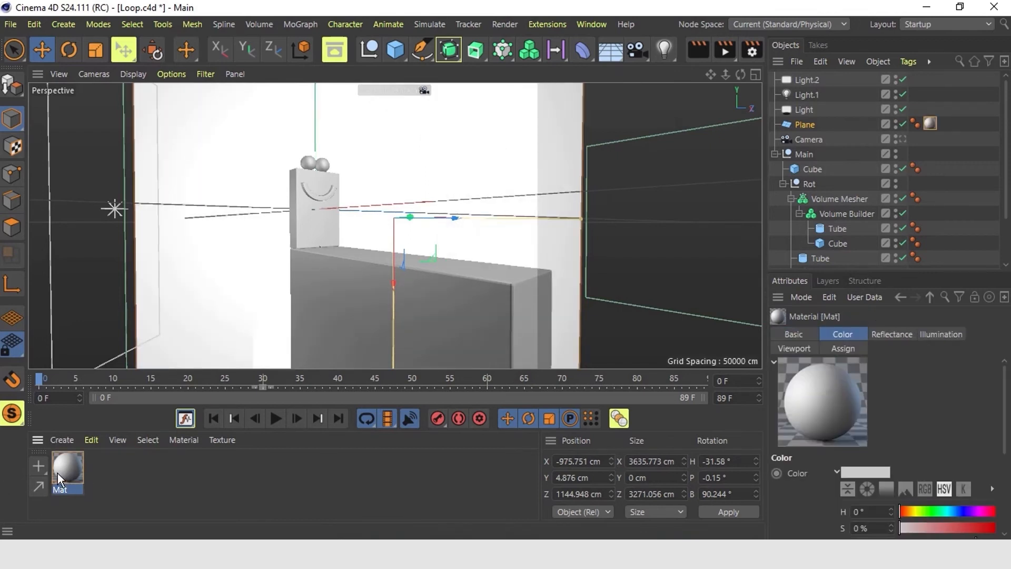
Step: Set the backdrop material's color to pink with H 320° and S 40%, and test-render the view
click(871, 472)
drag(832, 488, 873, 483)
drag(957, 498, 983, 500)
drag(966, 466, 977, 466)
mouse_move(982, 498)
mouse_down()
mouse_move(876, 496)
mouse_move(993, 499)
mouse_up()
click(956, 499)
drag(872, 482, 860, 484)
click(832, 524)
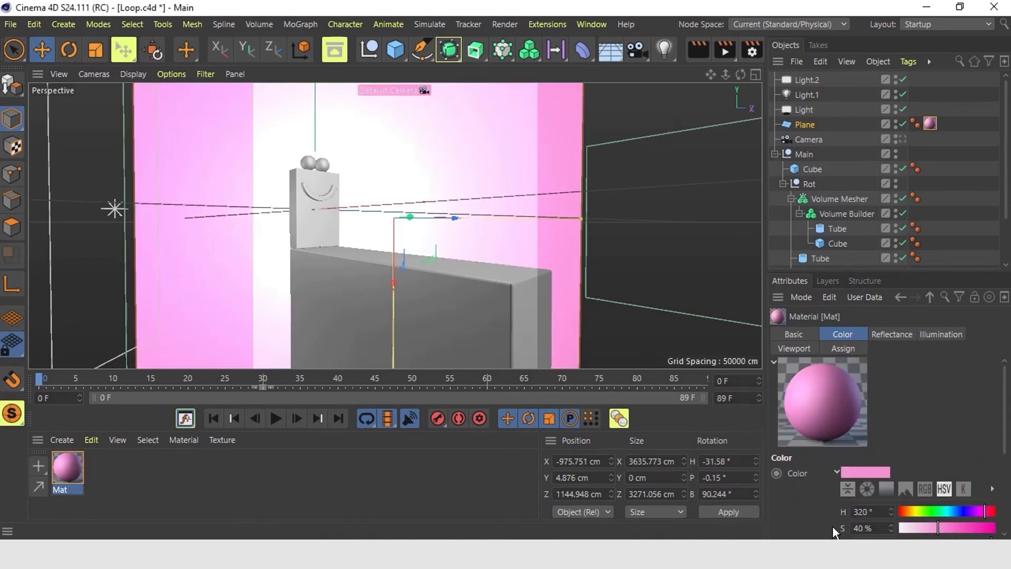
click(703, 45)
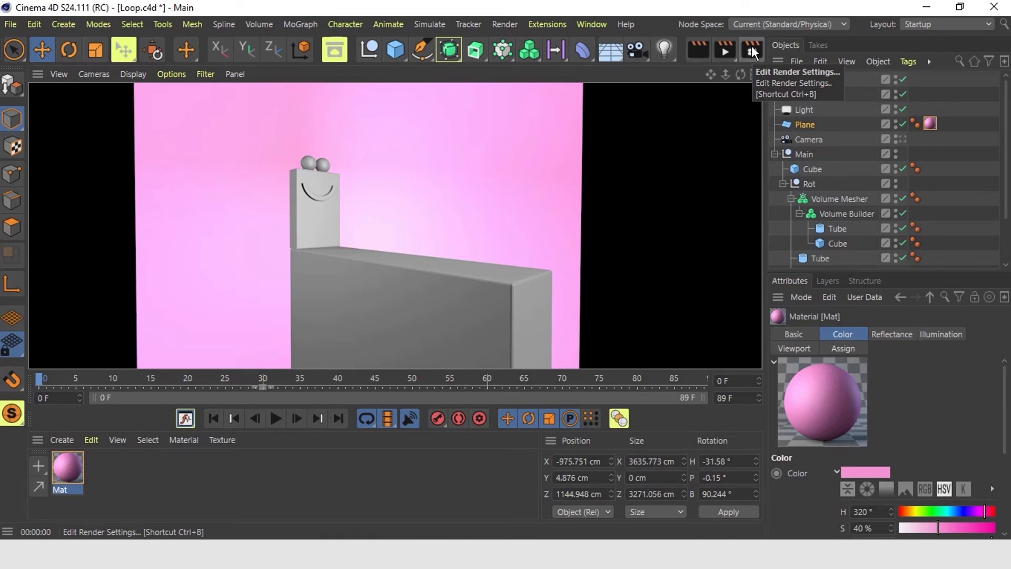
Step: Create a second material and add a Reflection (Legacy) layer to its reflectance
double_click(126, 479)
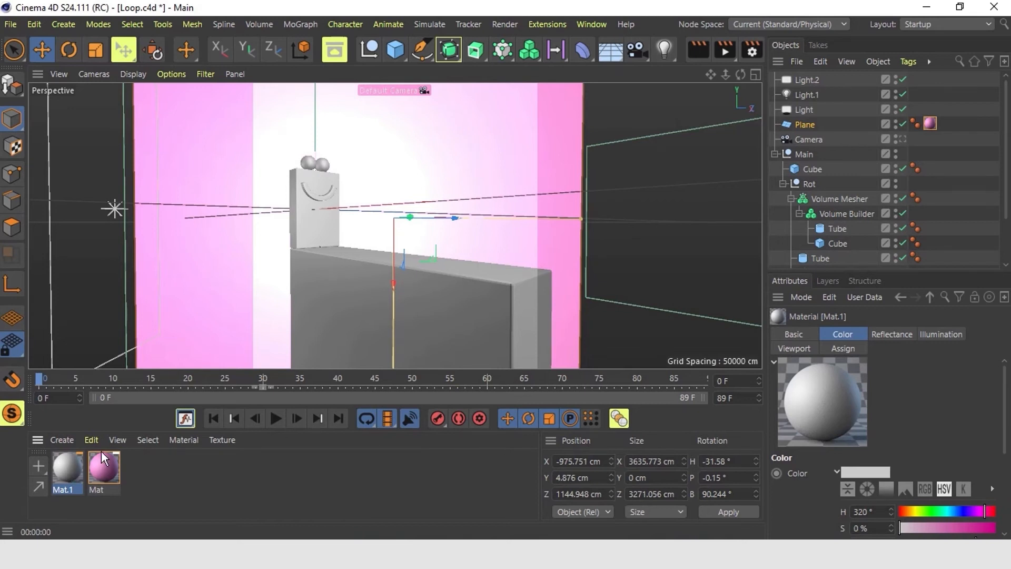
double_click(67, 466)
drag(212, 11, 597, 44)
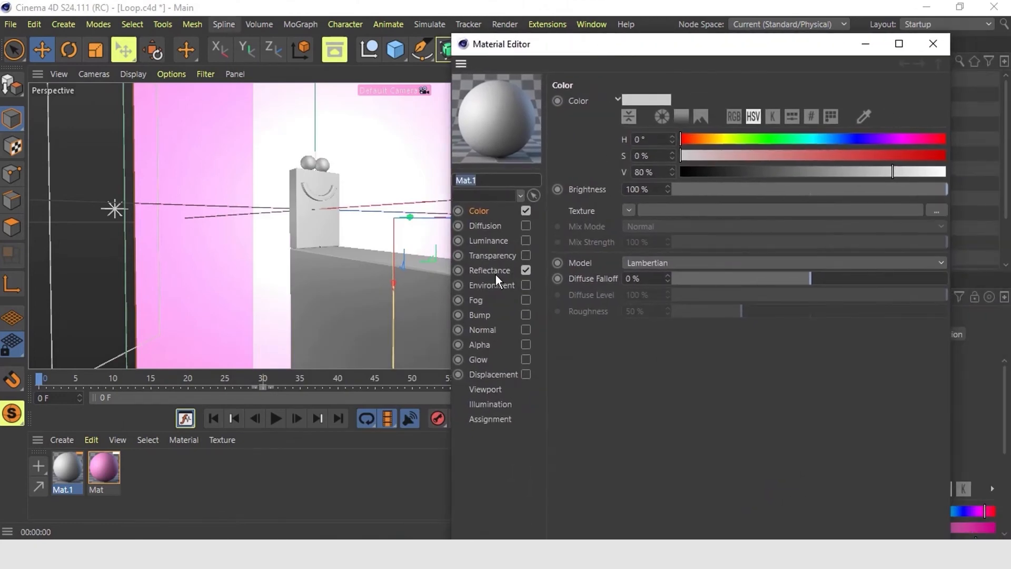
click(494, 270)
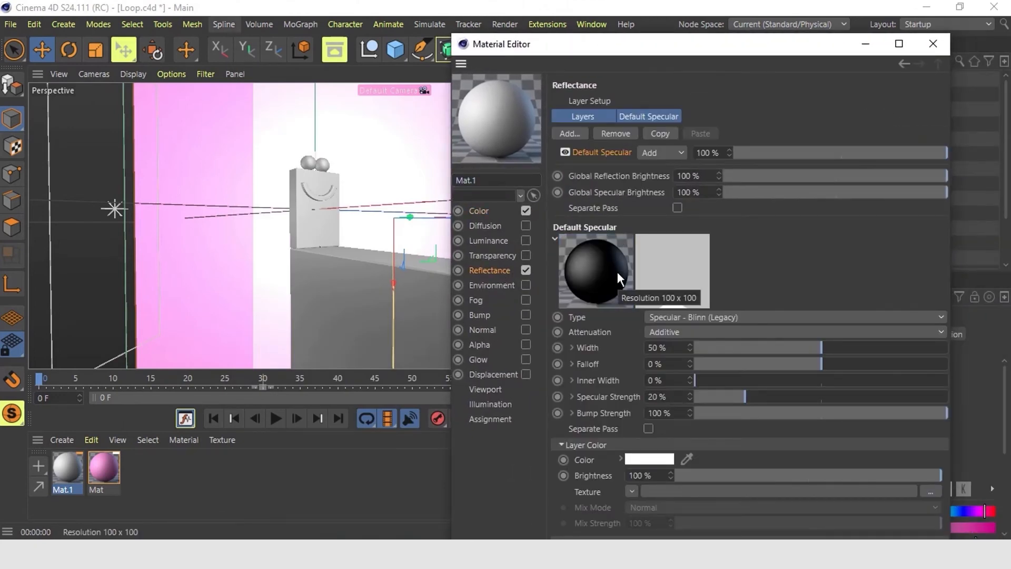
click(567, 133)
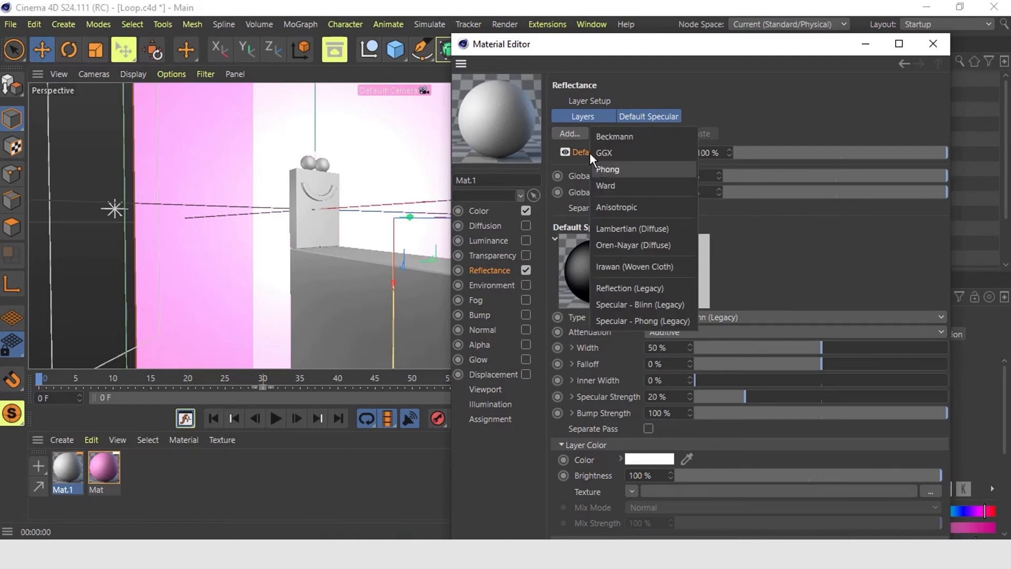
click(643, 288)
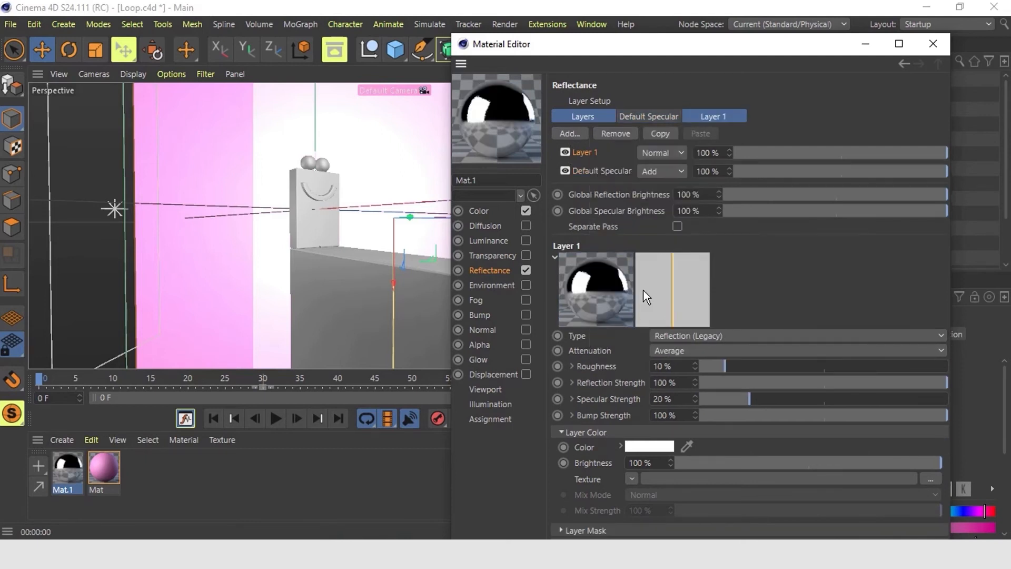
Step: Give the reflection layer a Fresnel texture at 48% brightness, with 20% roughness and 23% reflection strength
click(714, 116)
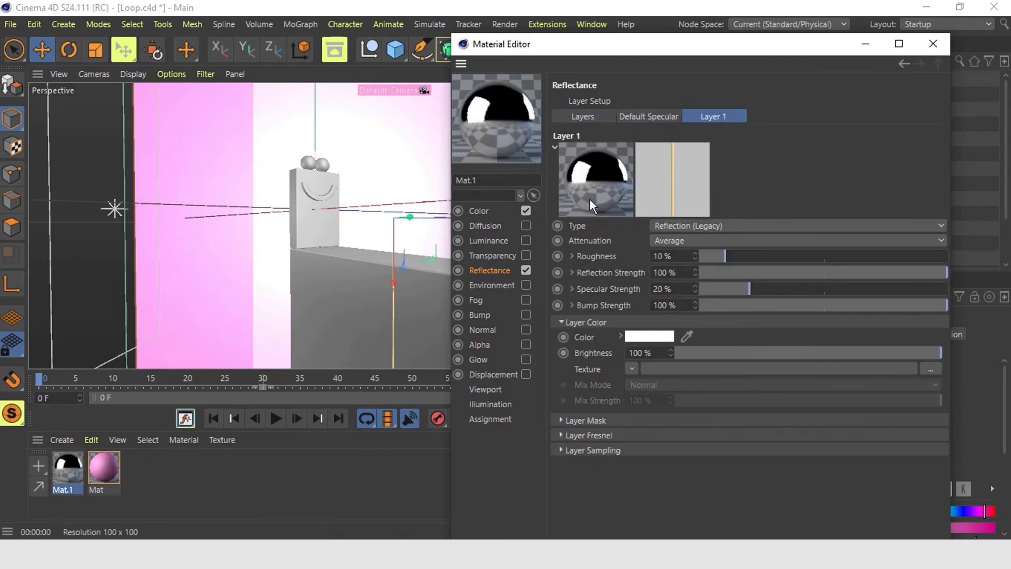
click(631, 369)
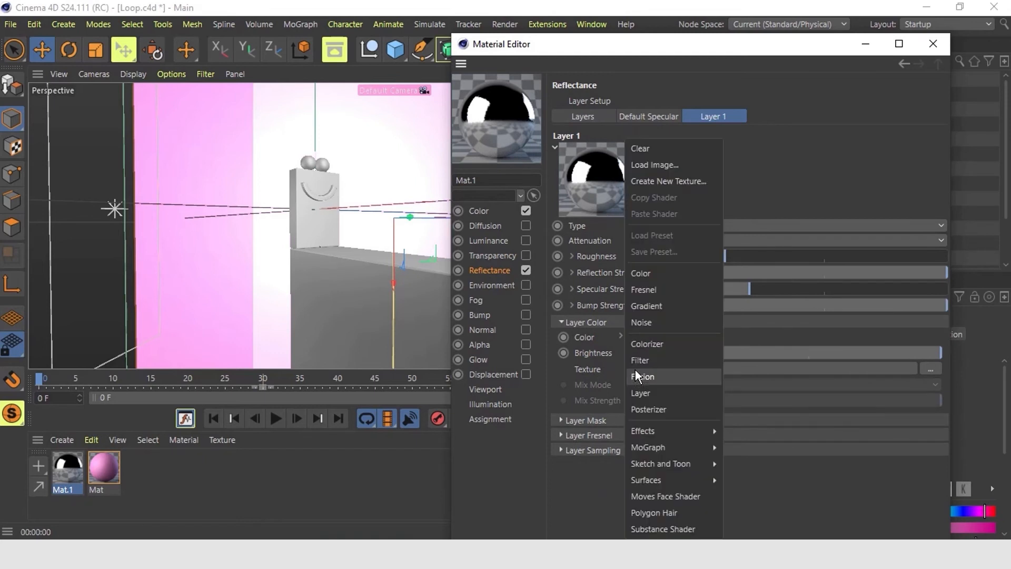
click(646, 290)
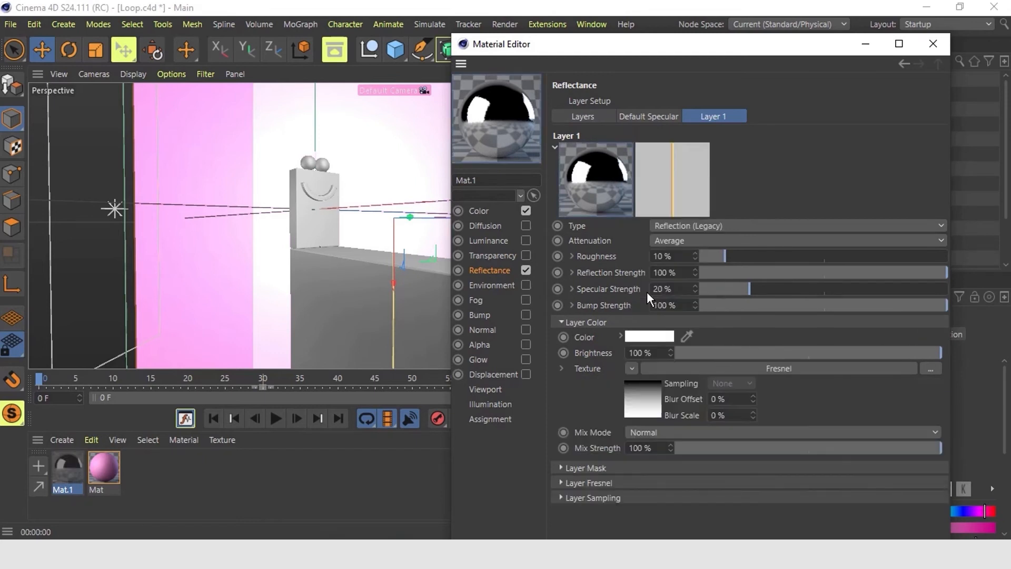
drag(840, 353, 803, 353)
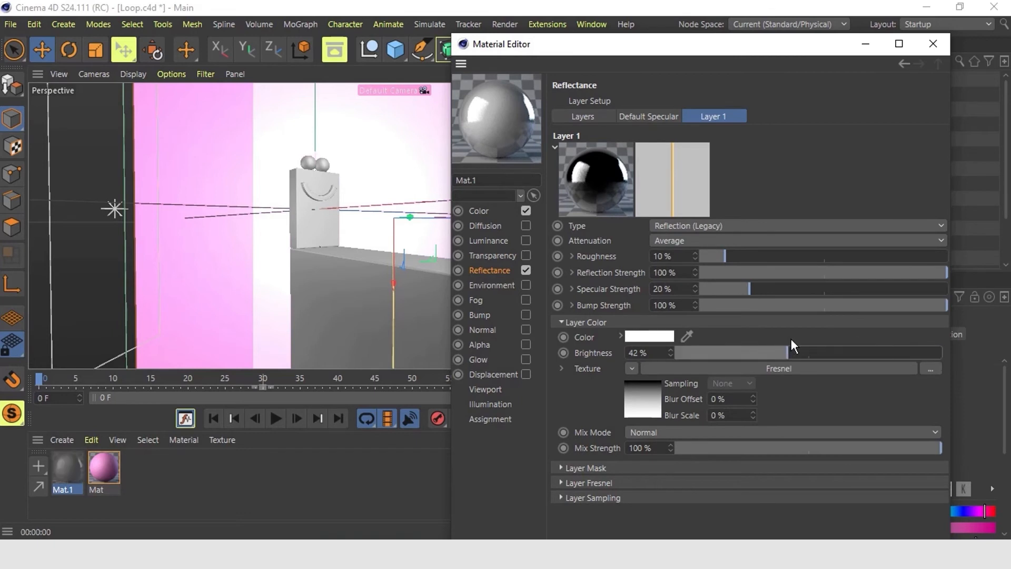
drag(724, 272, 749, 257)
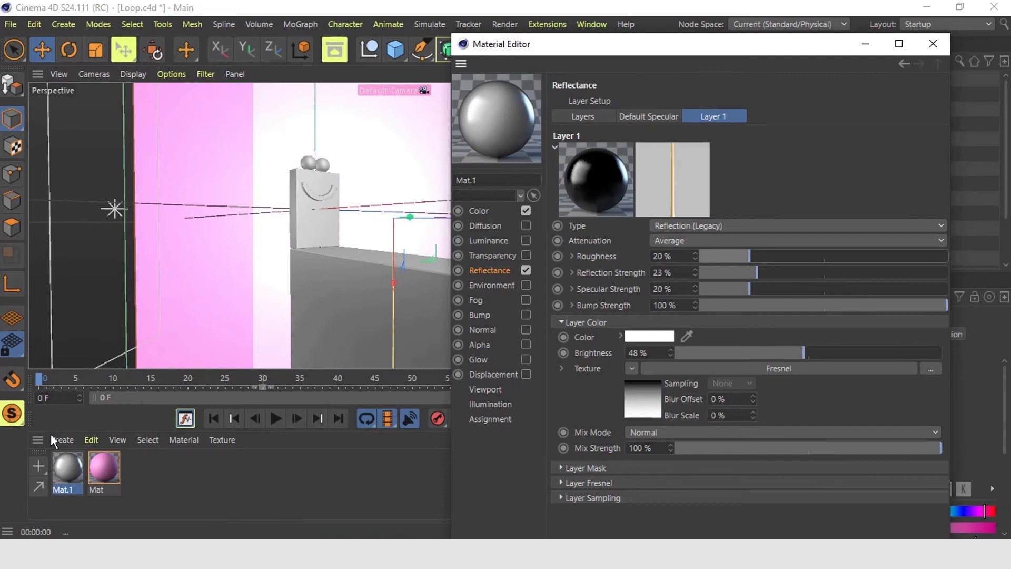
Step: Set the reflective material's color to orange (H 36°, S 100%, V 100%) and apply it to the block character's body
click(479, 211)
click(653, 101)
click(587, 97)
click(793, 115)
drag(778, 115, 806, 116)
drag(780, 131, 835, 133)
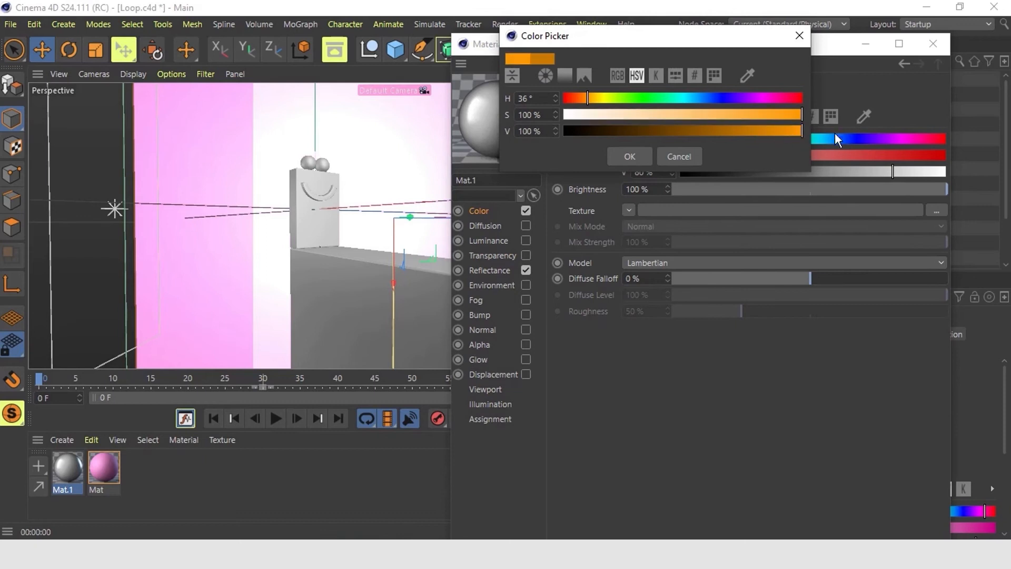
click(644, 152)
drag(62, 479, 314, 211)
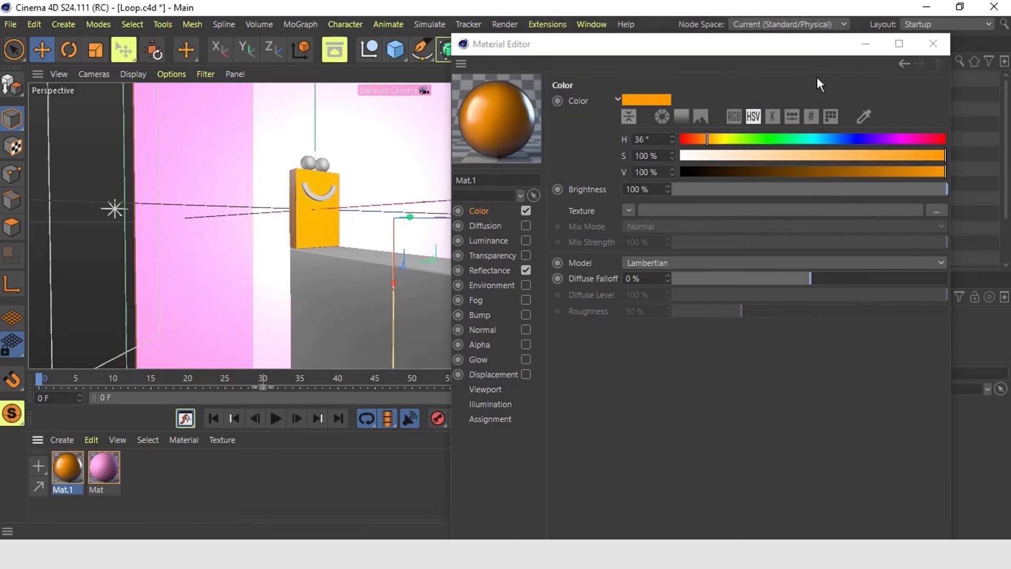
click(934, 45)
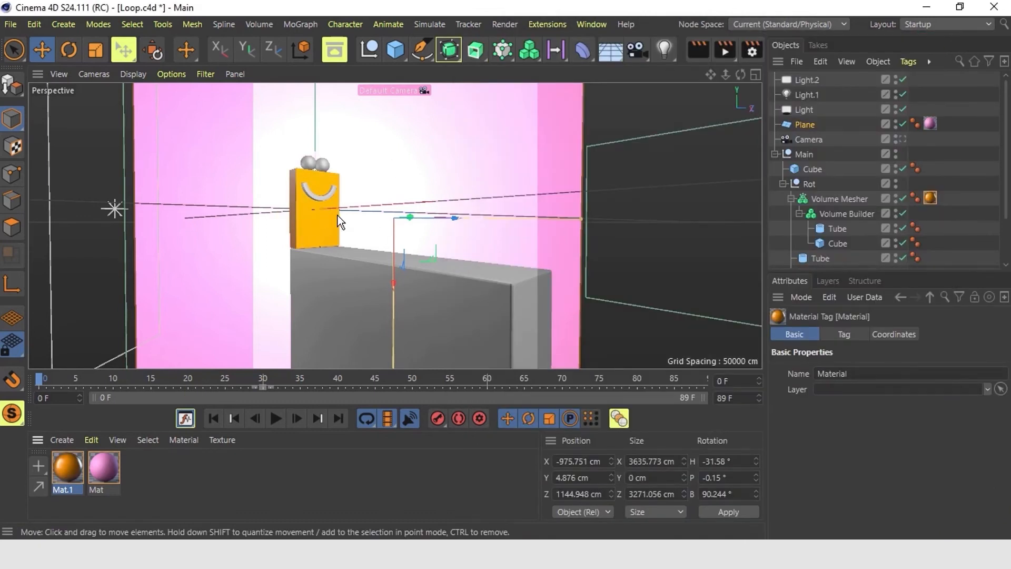
Step: Check the scene through the camera, save the project and return to the default view
click(902, 139)
key(ctrl+s)
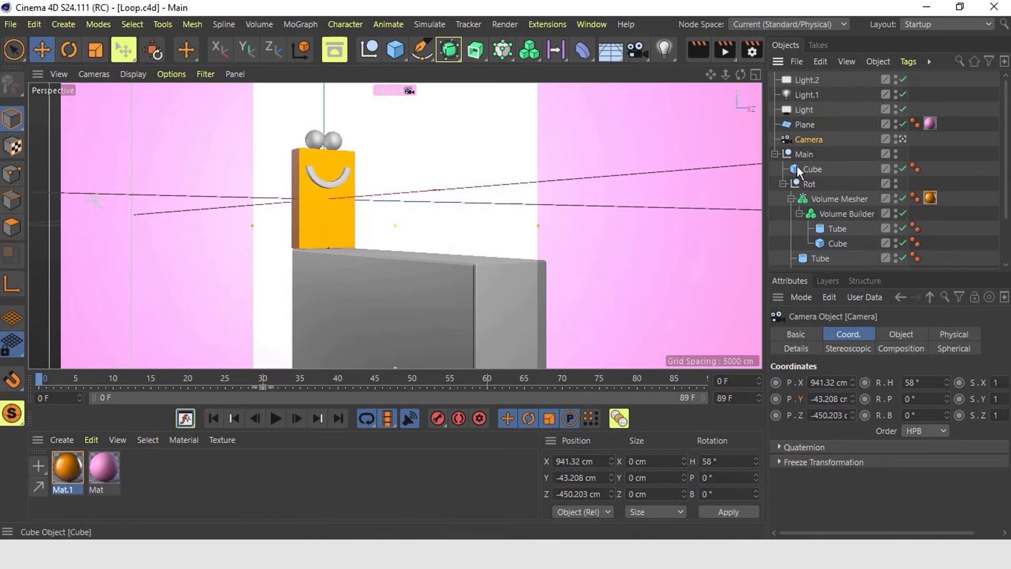
click(906, 137)
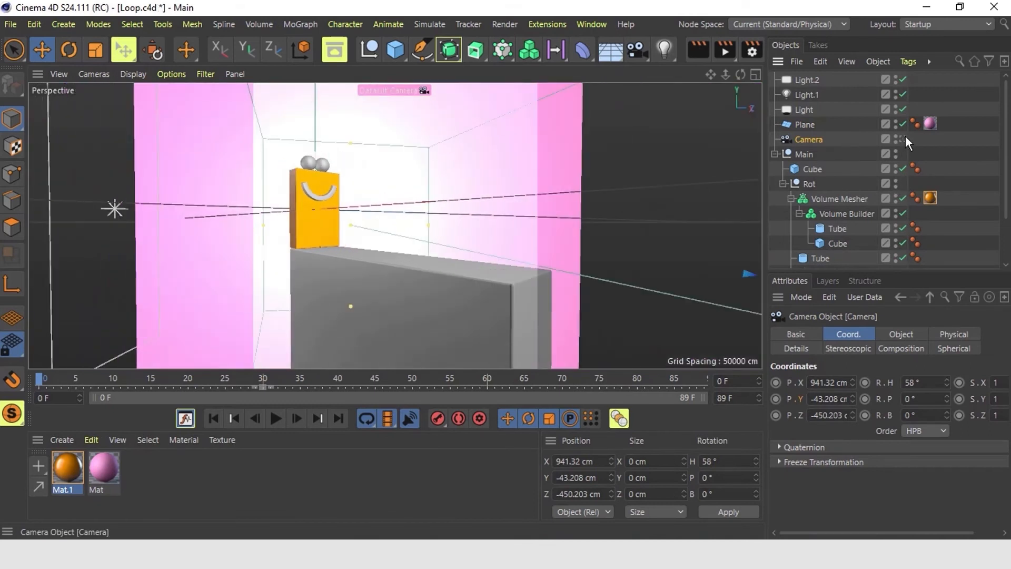
Step: Frame the eye sphere in the view and switch the display to Quick Shading (Lines)
click(323, 163)
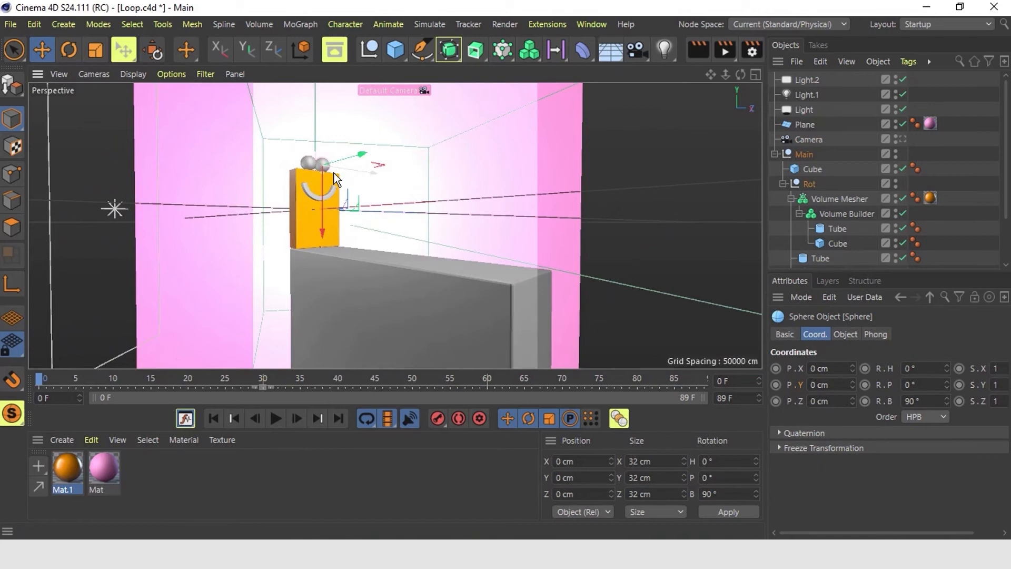
key(o)
click(136, 74)
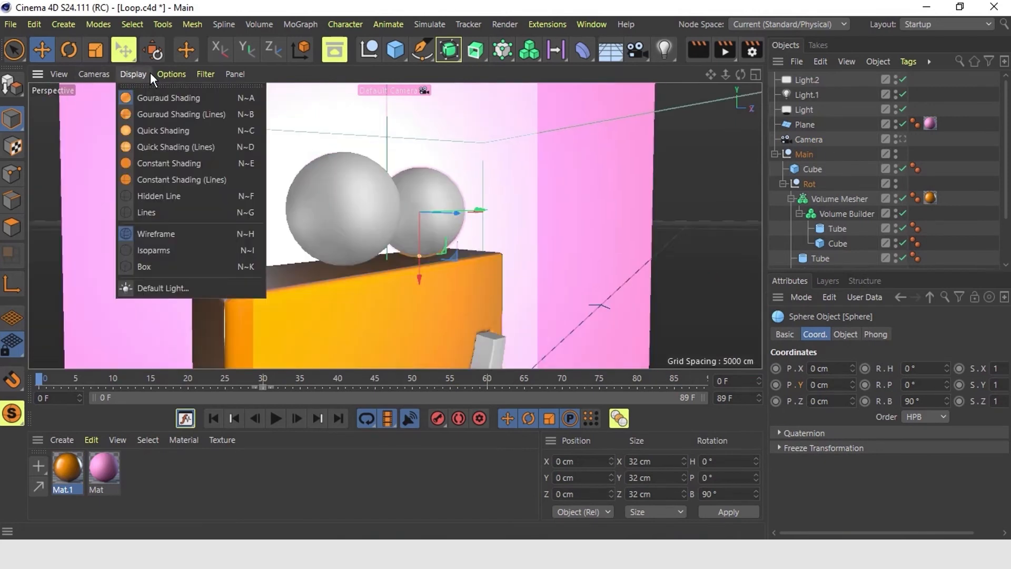
click(172, 144)
Step: Make the two eye spheres editable
scroll(847, 179, down, 2)
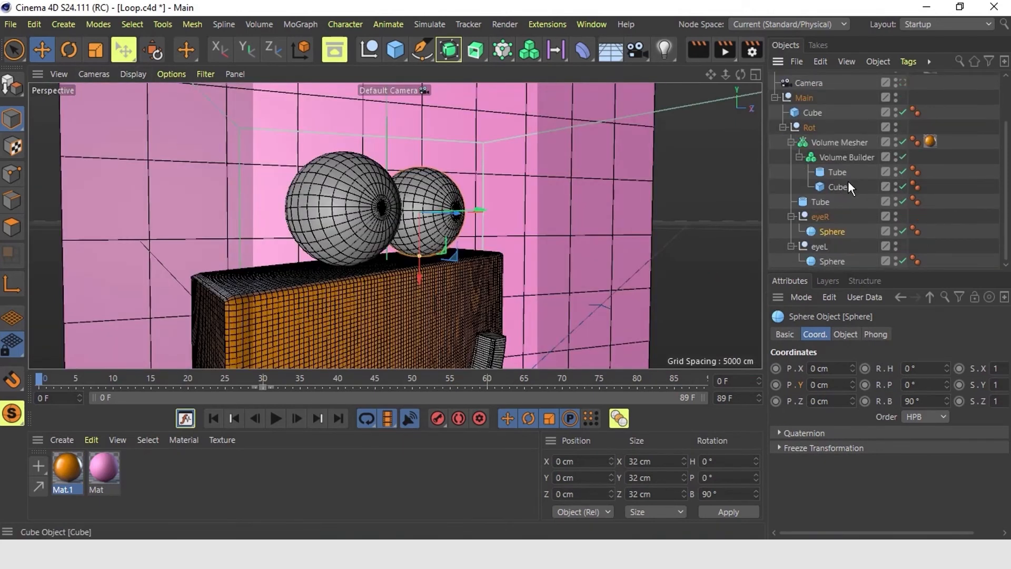
ctrl+click(838, 258)
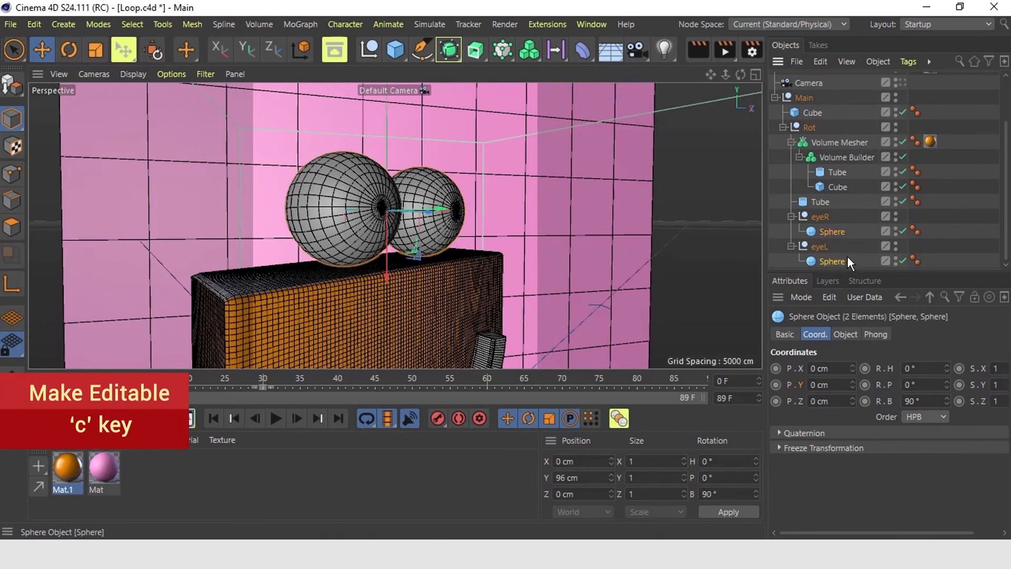
key(c)
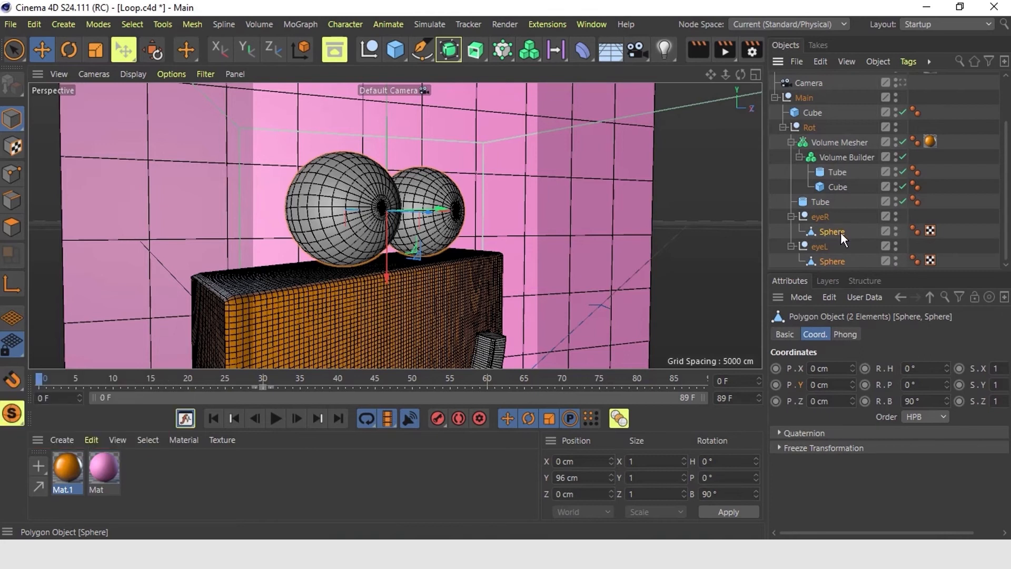
Step: Duplicate the orange material and set the copy's color to white with S 0% and V 100%
click(74, 464)
ctrl+drag(75, 462, 142, 467)
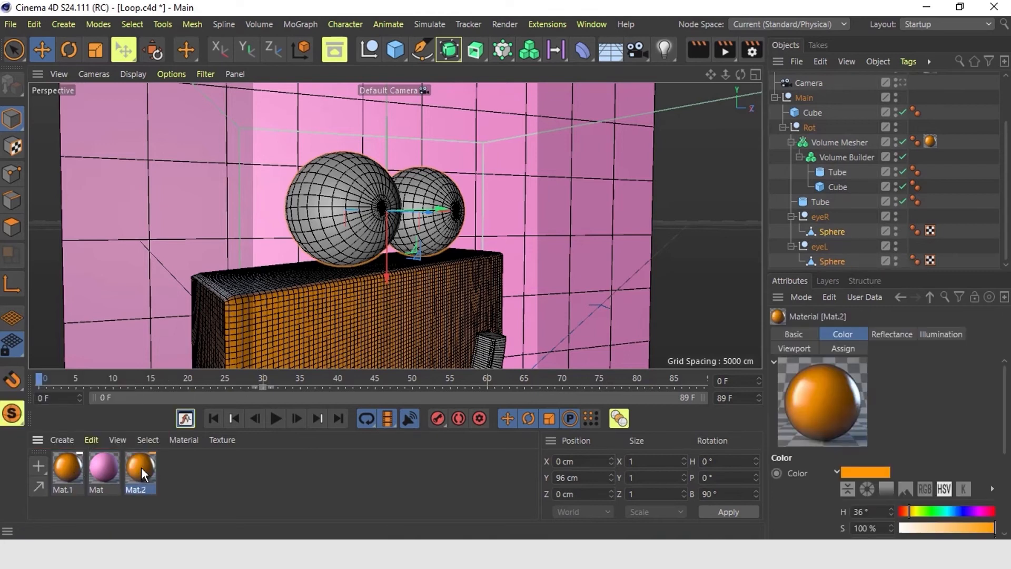
click(874, 474)
drag(843, 481, 762, 483)
mouse_move(985, 498)
mouse_down()
mouse_move(817, 532)
mouse_move(1003, 499)
mouse_up()
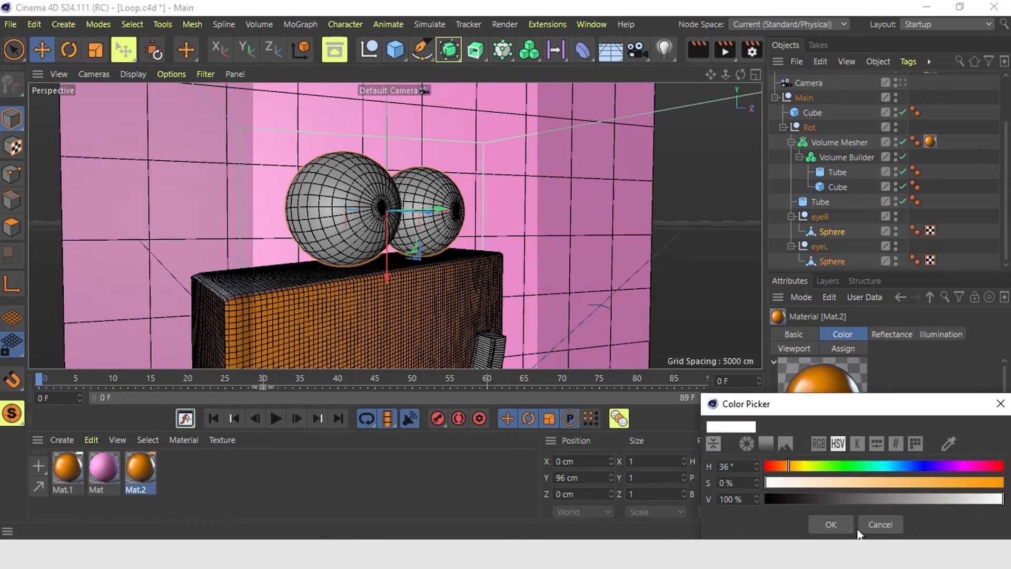
click(841, 524)
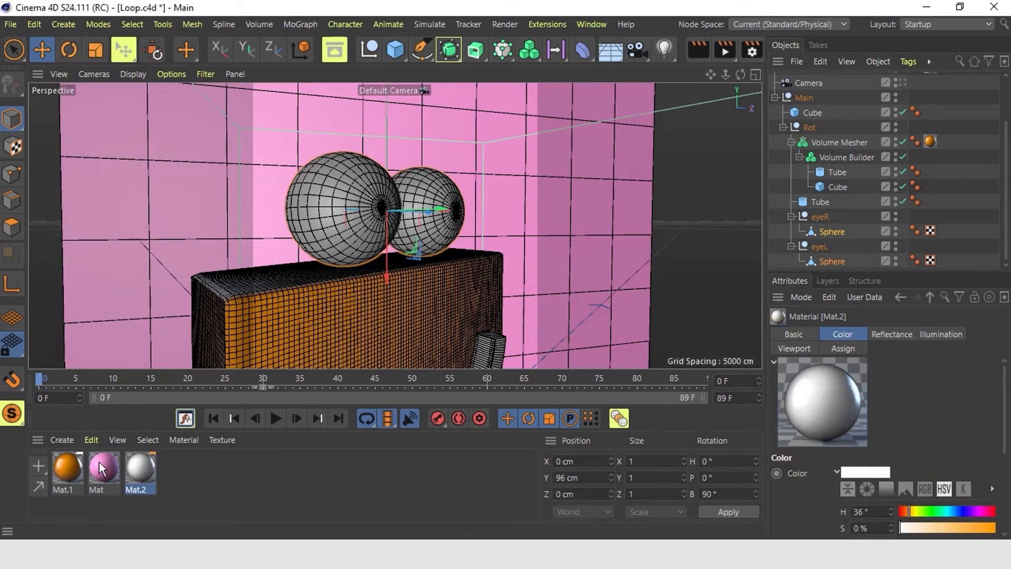
Step: Apply the white material to both eye spheres and set the projection of both material tags to Cubic
drag(140, 477, 334, 215)
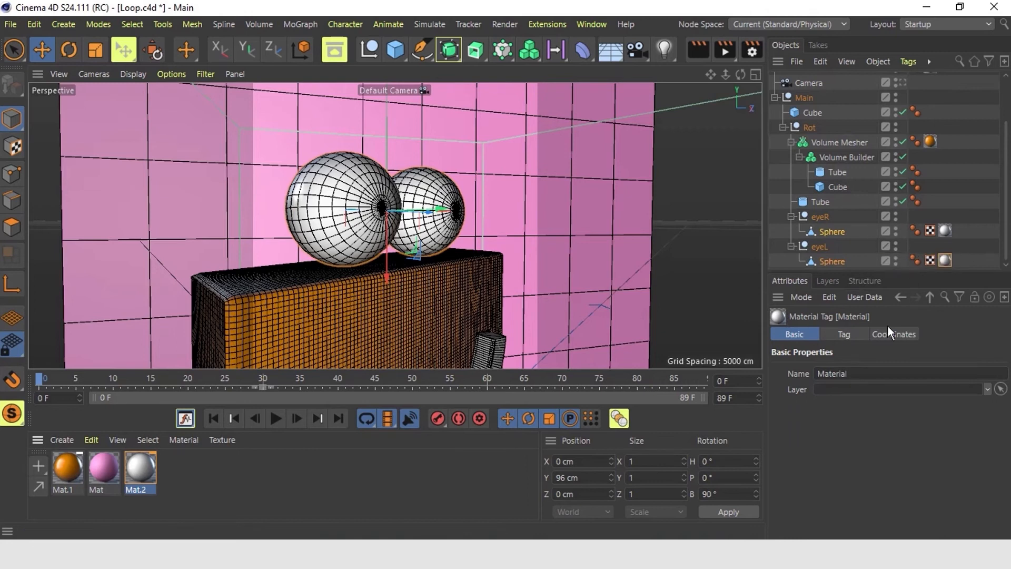
click(941, 232)
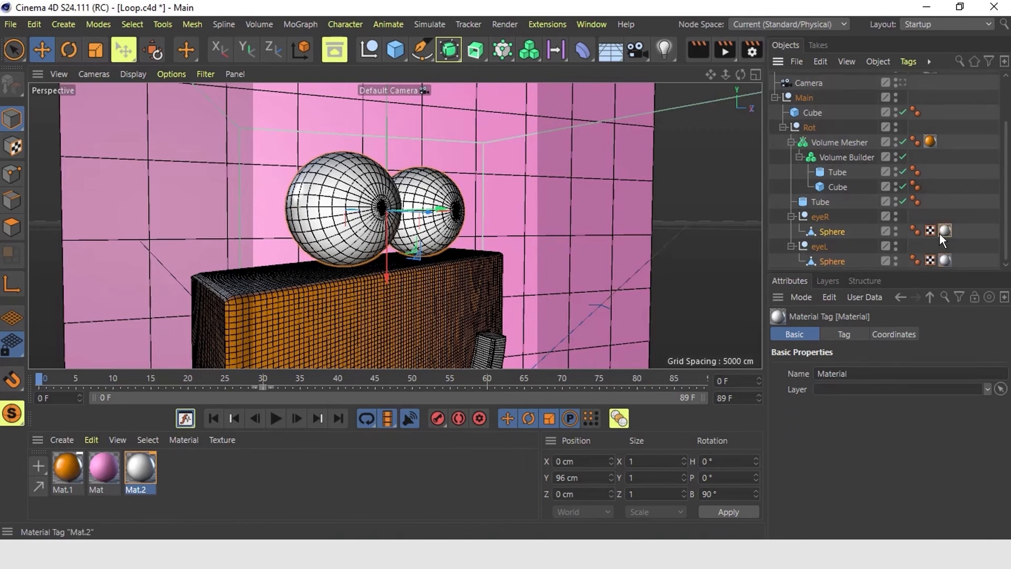
click(845, 334)
click(930, 399)
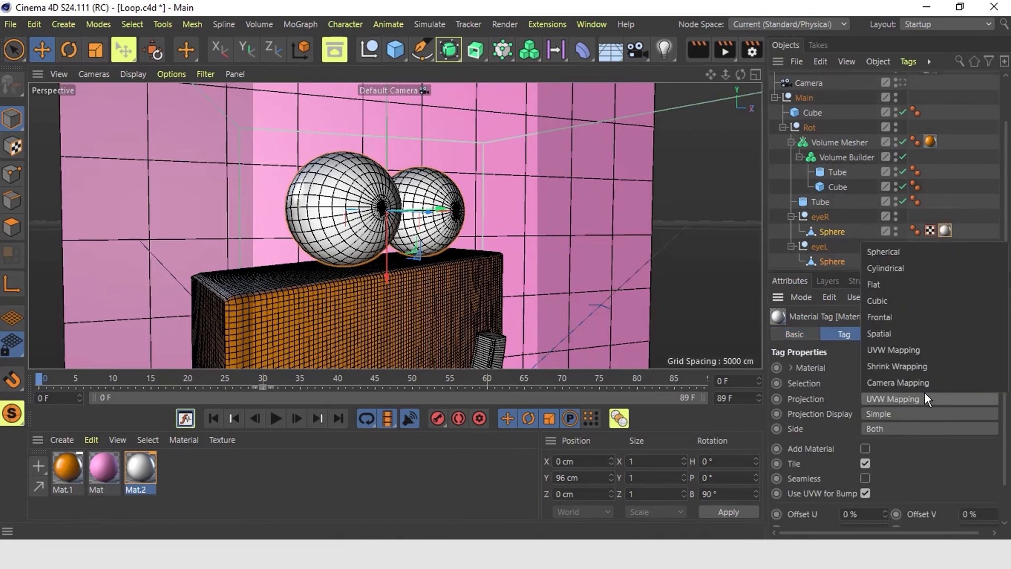
click(906, 300)
click(945, 261)
click(899, 398)
click(907, 301)
click(955, 242)
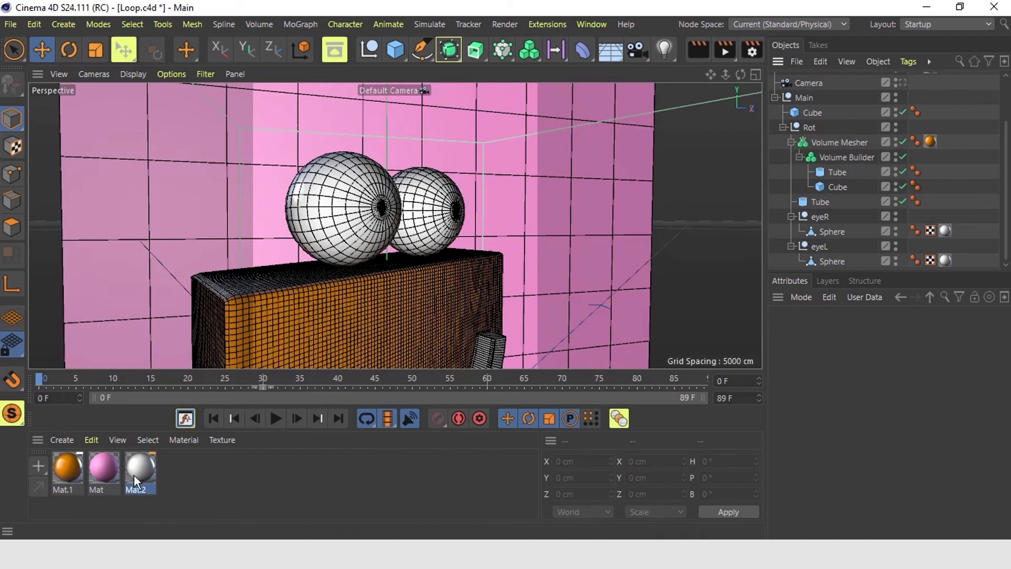
Step: Duplicate the white eye material and set the copy's color to dark blue with H 236°, S 99% and V 23%
click(147, 473)
ctrl+drag(147, 474, 190, 479)
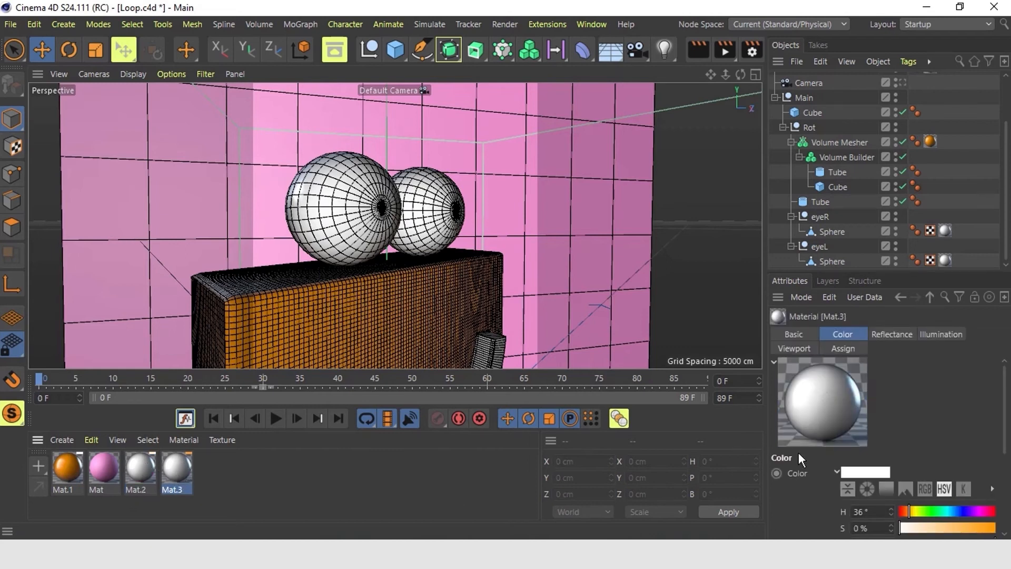
click(871, 473)
click(934, 466)
drag(937, 482, 820, 497)
drag(903, 485, 1001, 482)
click(921, 464)
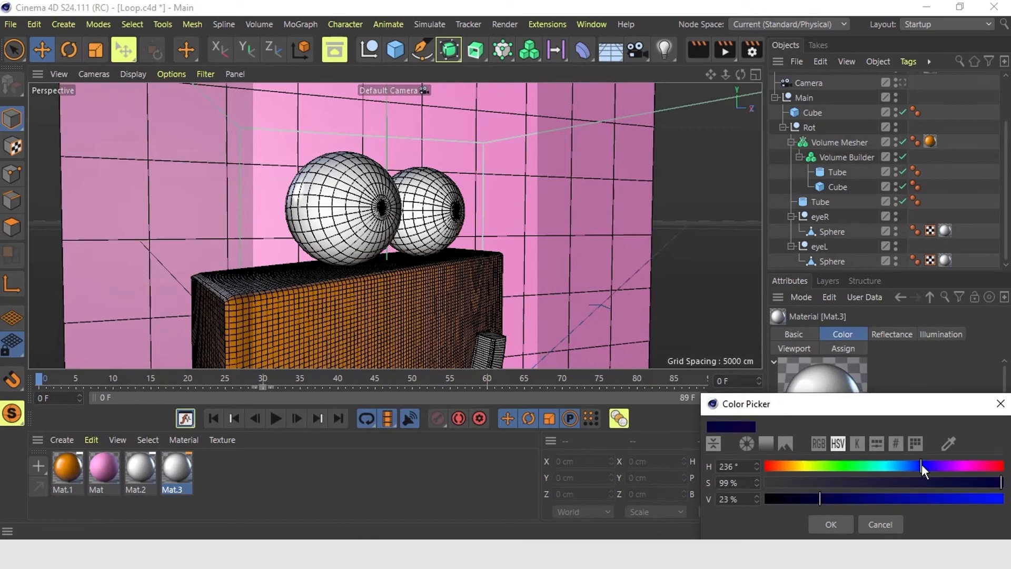
click(830, 525)
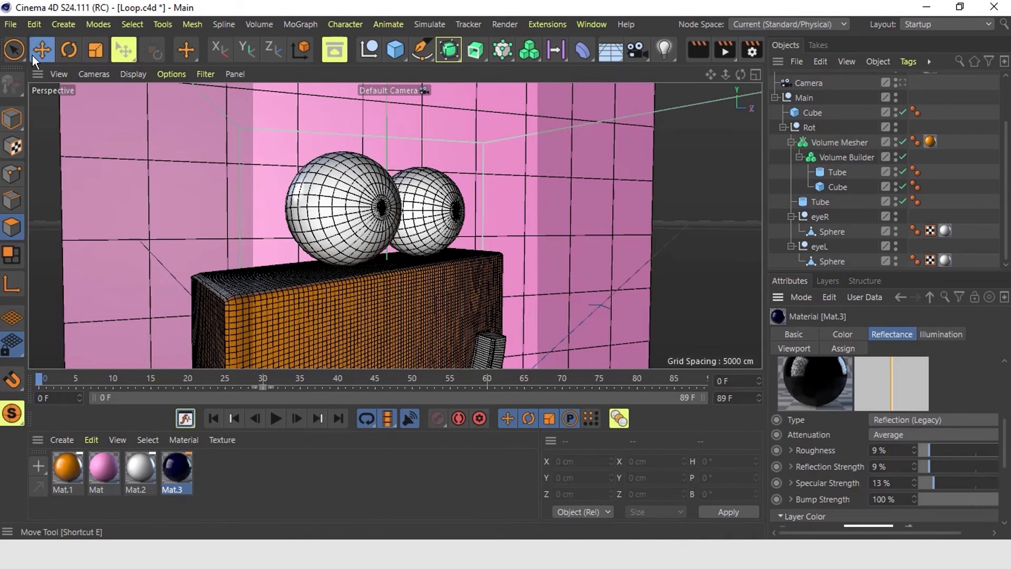
Step: Select the circular pupil polygons on the eyeL sphere with Live Selection and apply the dark blue material to them
click(13, 52)
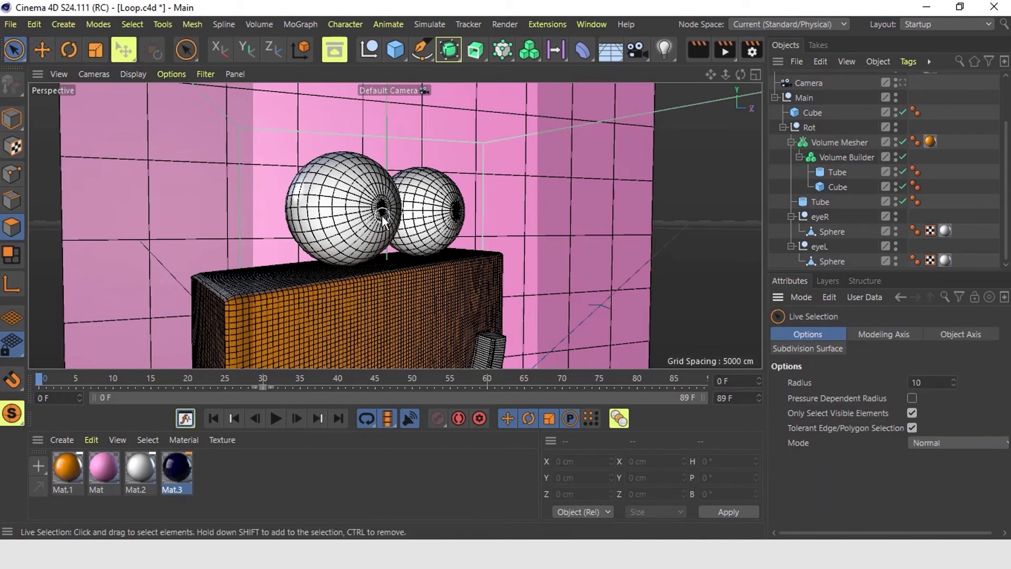
scroll(384, 203, up, 2)
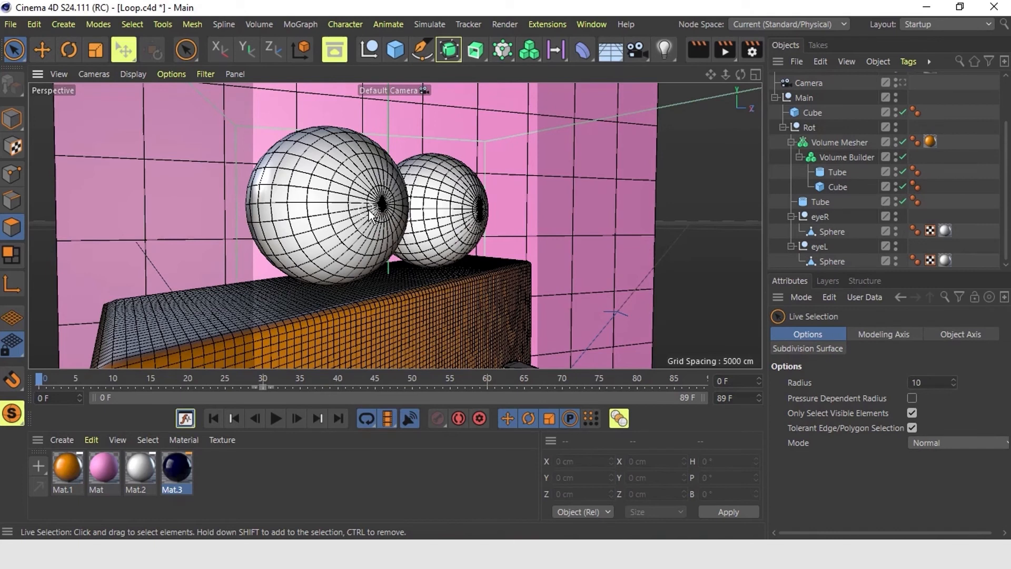
click(814, 226)
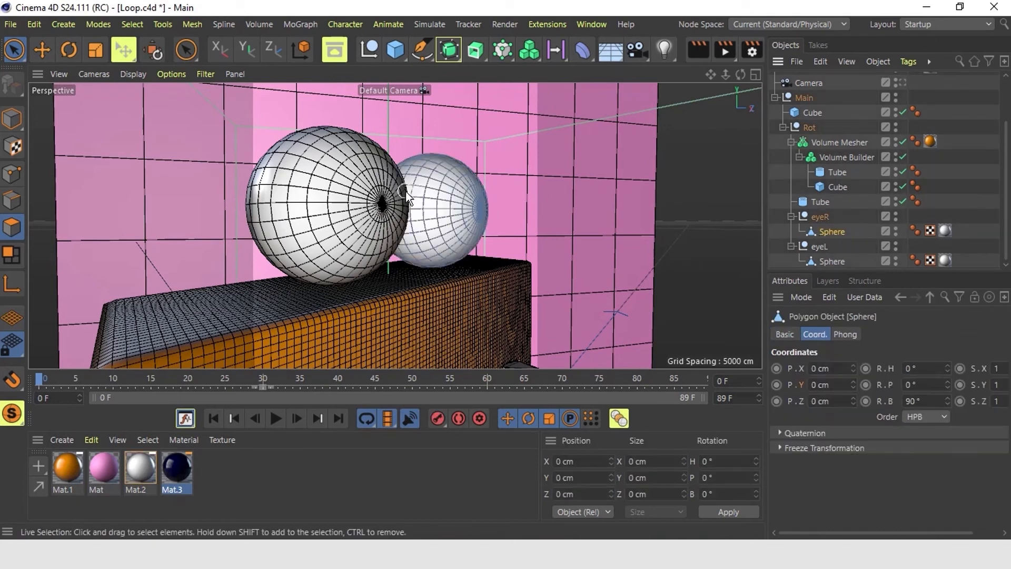
click(834, 260)
click(371, 176)
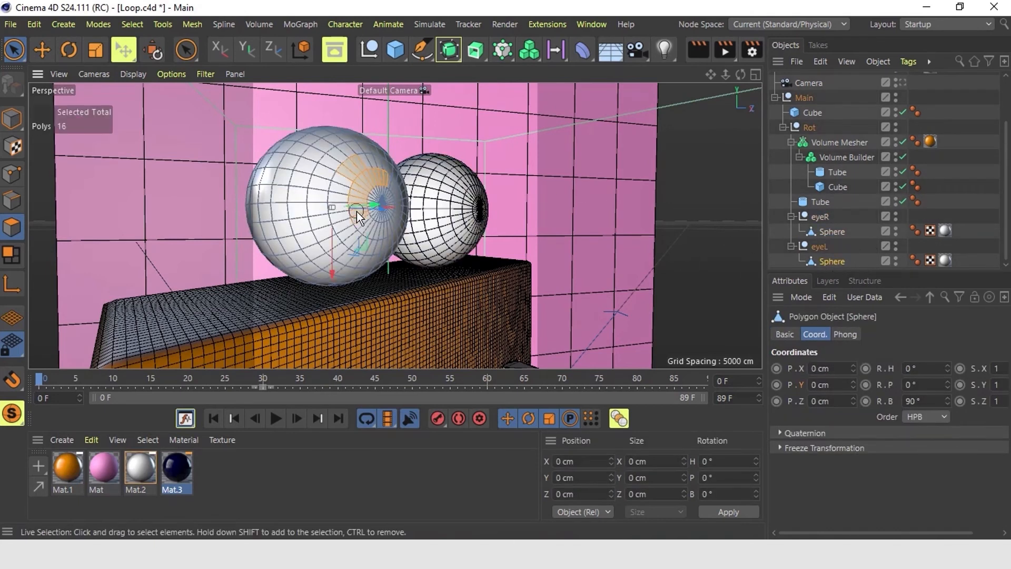
mouse_move(368, 193)
mouse_down()
mouse_move(383, 181)
mouse_move(390, 213)
mouse_move(389, 196)
mouse_up()
drag(177, 468, 372, 224)
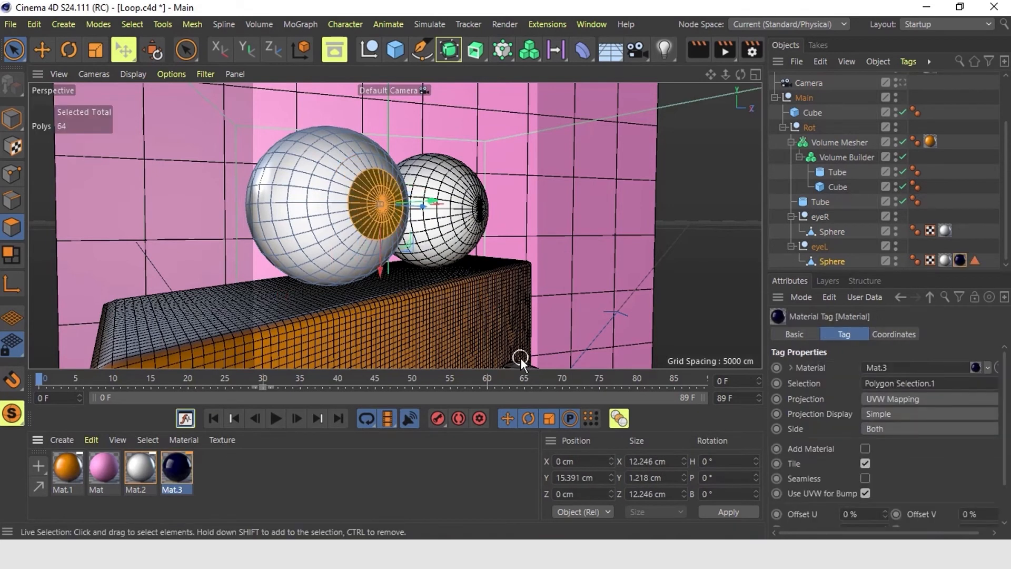
Step: Select the matching pupil polygons on the eyeR sphere and apply the dark blue material to them
click(839, 233)
alt+drag(618, 207, 466, 273)
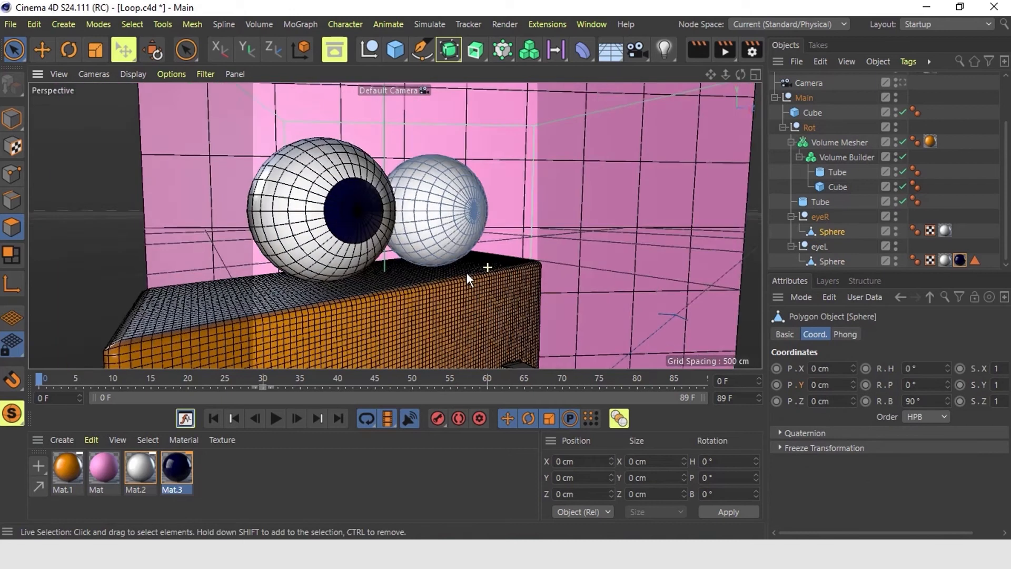
scroll(451, 266, up, 6)
drag(466, 179, 457, 208)
ctrl+click(473, 207)
drag(168, 481, 458, 227)
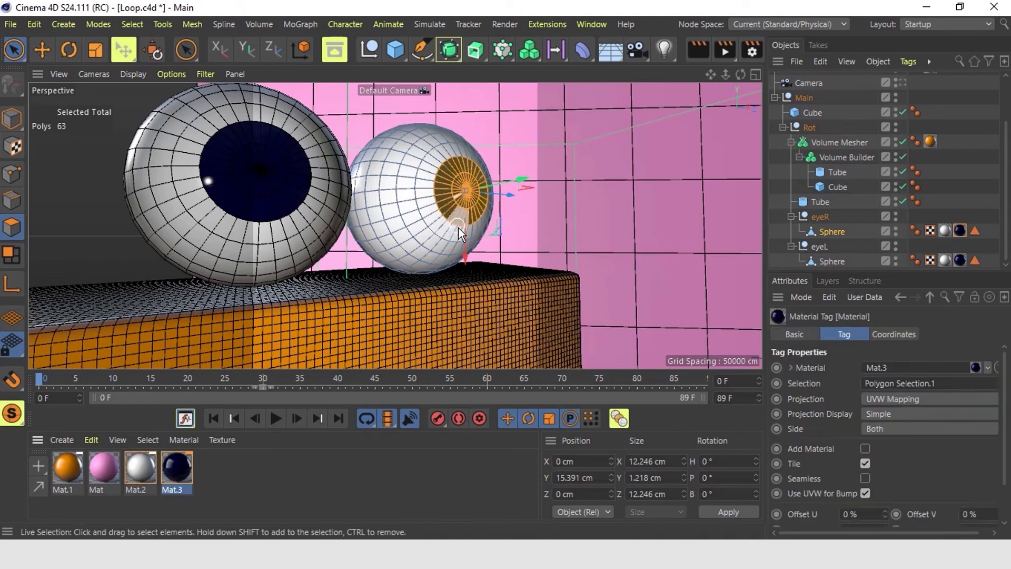
Step: Switch the viewport to shading without lines and look through the scene camera
click(141, 77)
click(149, 98)
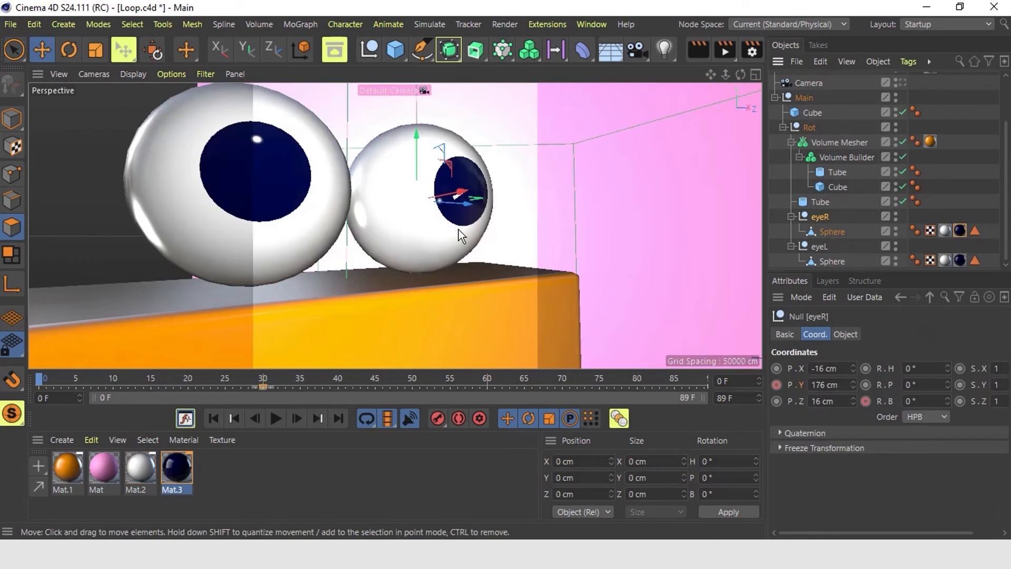
scroll(459, 230, down, 4)
scroll(449, 235, down, 5)
scroll(900, 141, up, 3)
click(901, 140)
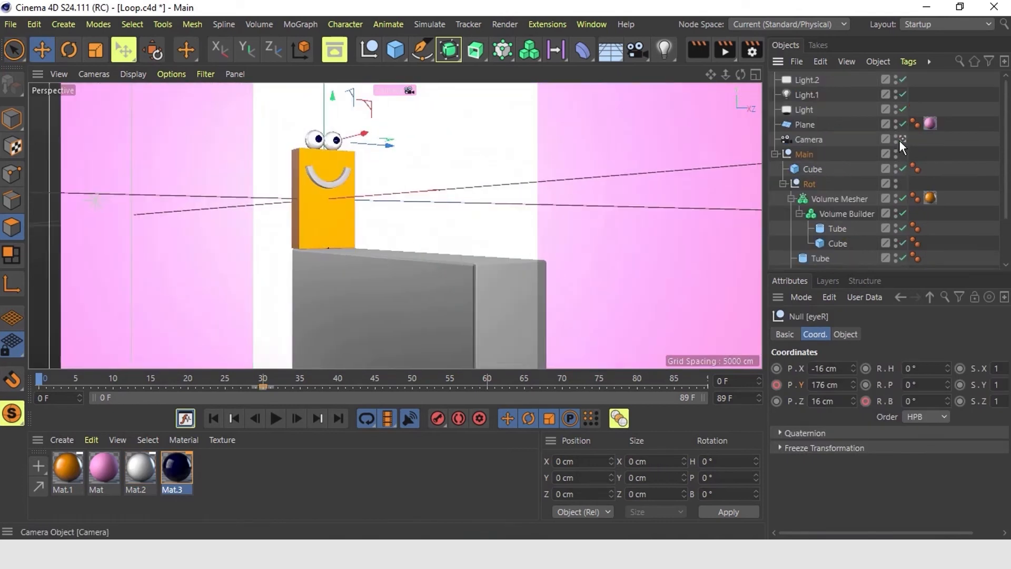
drag(53, 385, 3, 385)
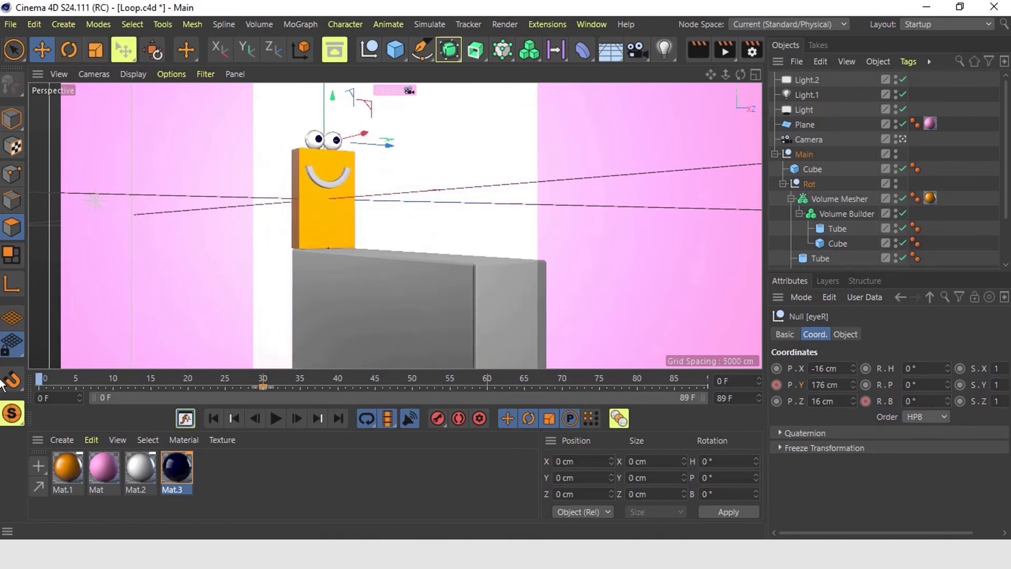
Step: Duplicate the dark blue material and apply the copy to the smile tube on the character
click(68, 467)
click(174, 473)
ctrl+drag(292, 473, 331, 185)
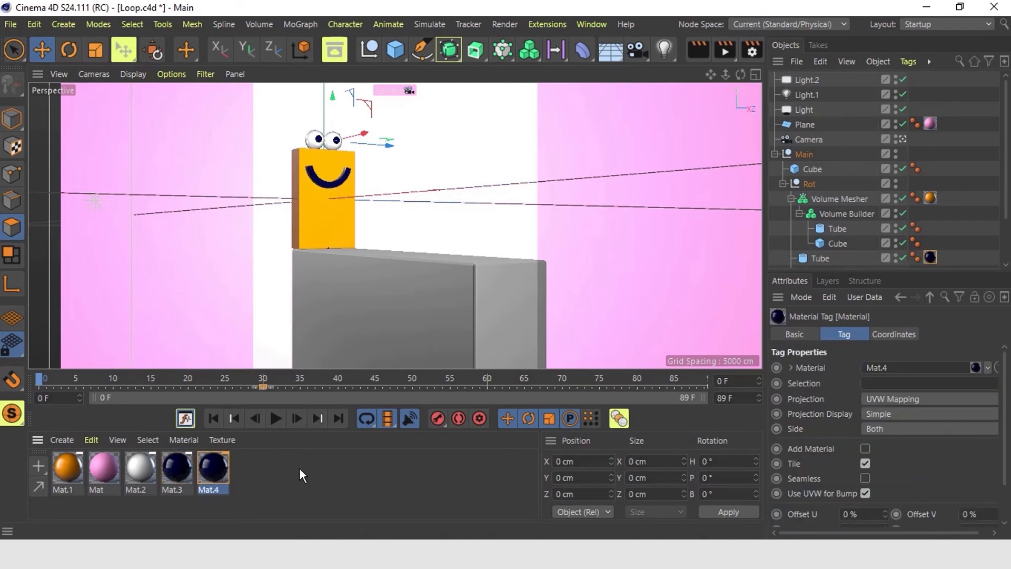
Step: Set the smile material's color to red with H 0°, S 85% and V 87%
click(215, 473)
click(842, 334)
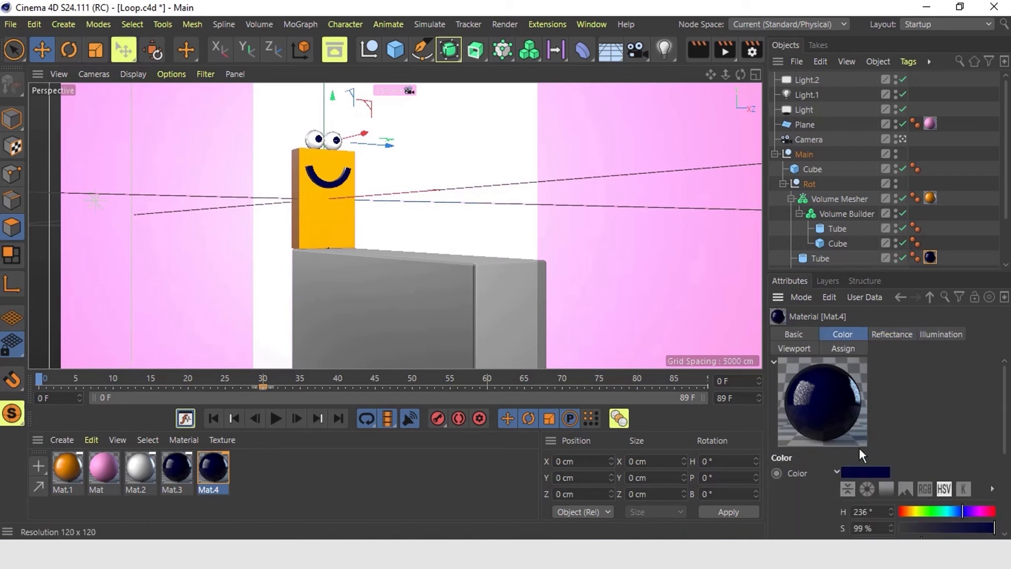
click(864, 469)
drag(798, 466, 765, 468)
drag(983, 499, 968, 473)
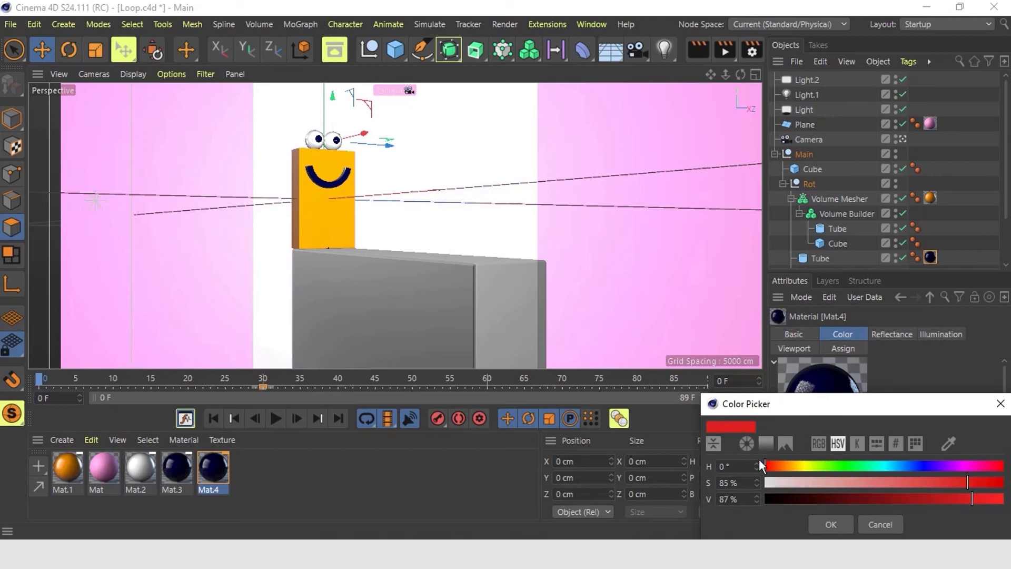
click(831, 524)
click(486, 484)
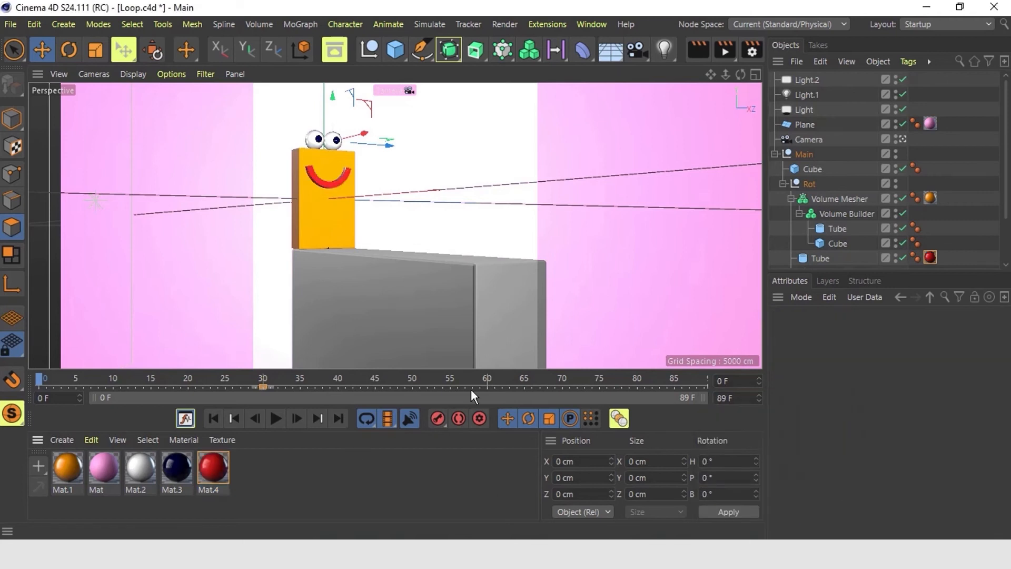
Step: Duplicate the dark blue pupil material and apply the copy to the large cube under the character
click(178, 473)
drag(178, 473, 252, 469)
drag(443, 314, 445, 316)
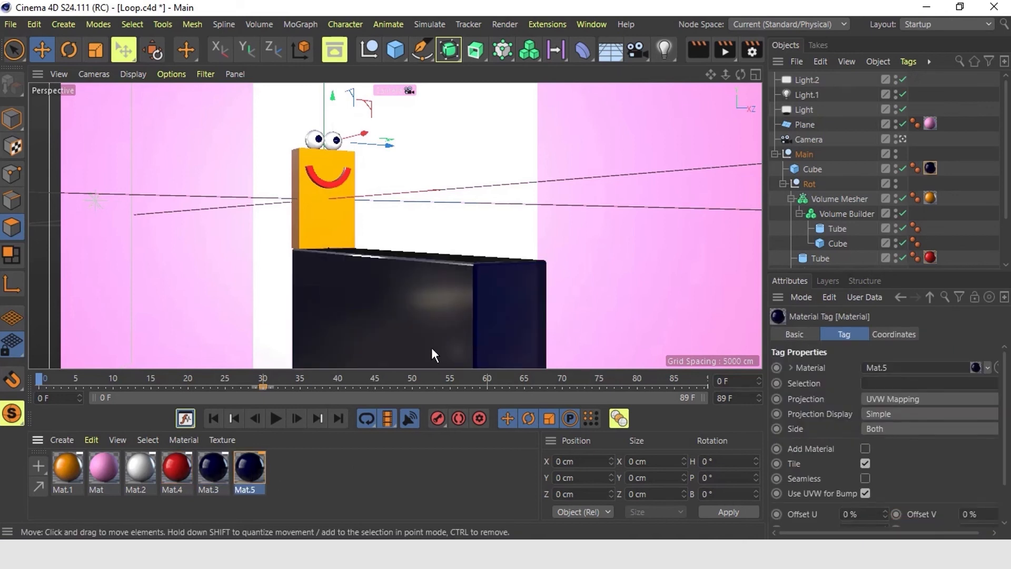
Step: Set the large cube's material to a brighter violet-blue with H 254° and S 99%, and save the project
click(252, 466)
click(891, 496)
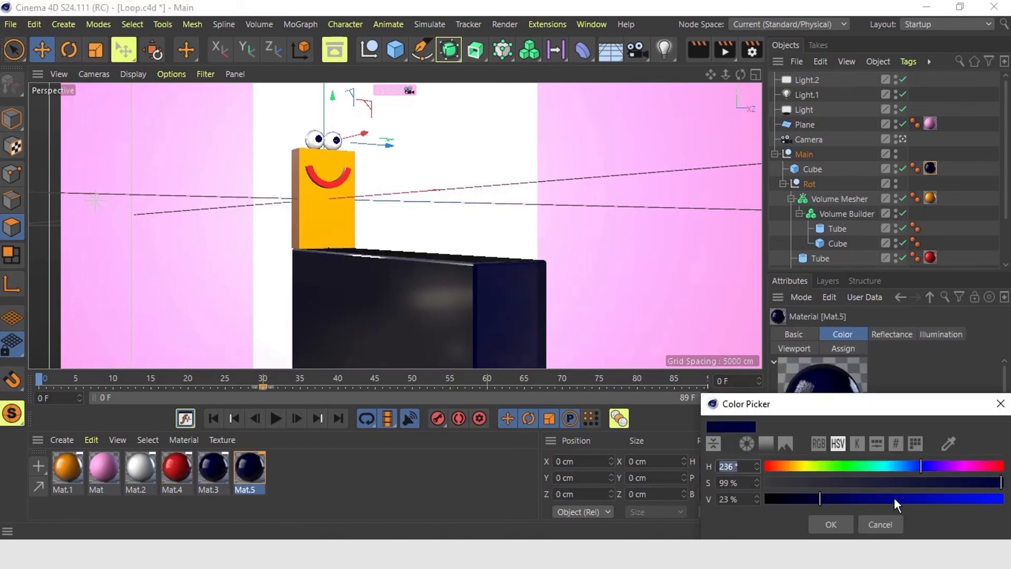
drag(931, 463, 934, 464)
drag(926, 497, 918, 499)
click(827, 530)
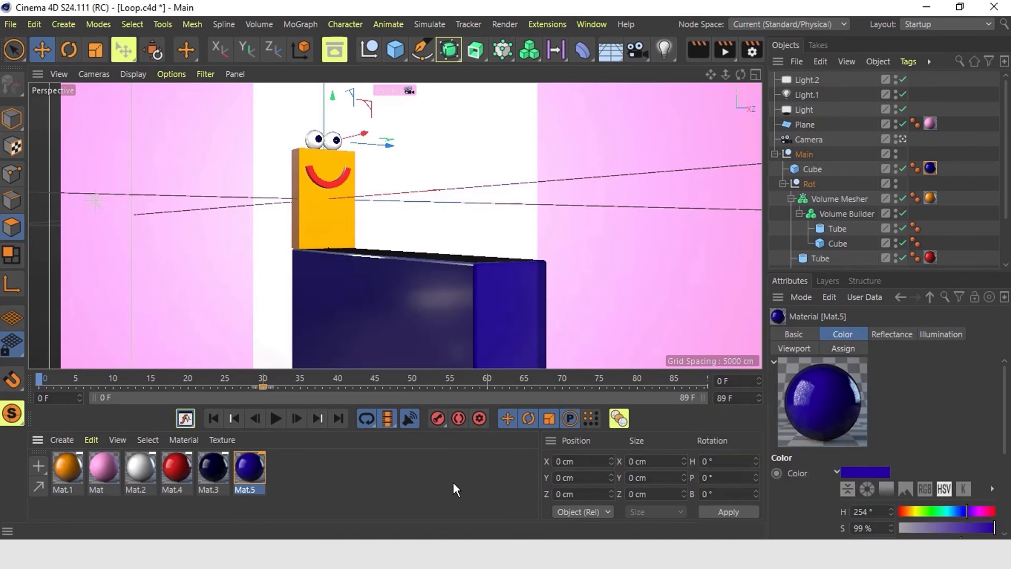
click(453, 482)
key(ctrl+s)
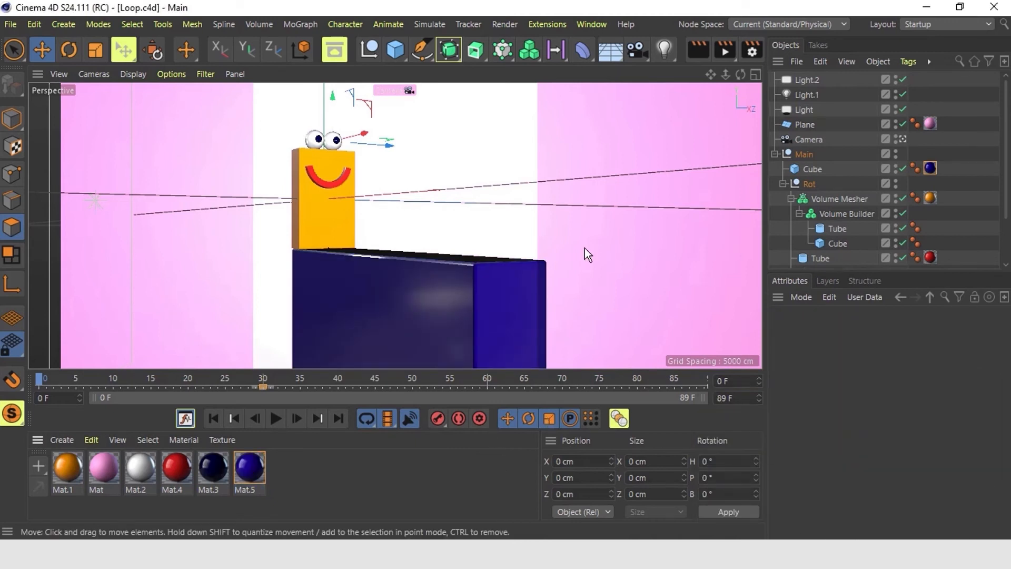
Step: Add a null object to the scene and rename it step
click(775, 154)
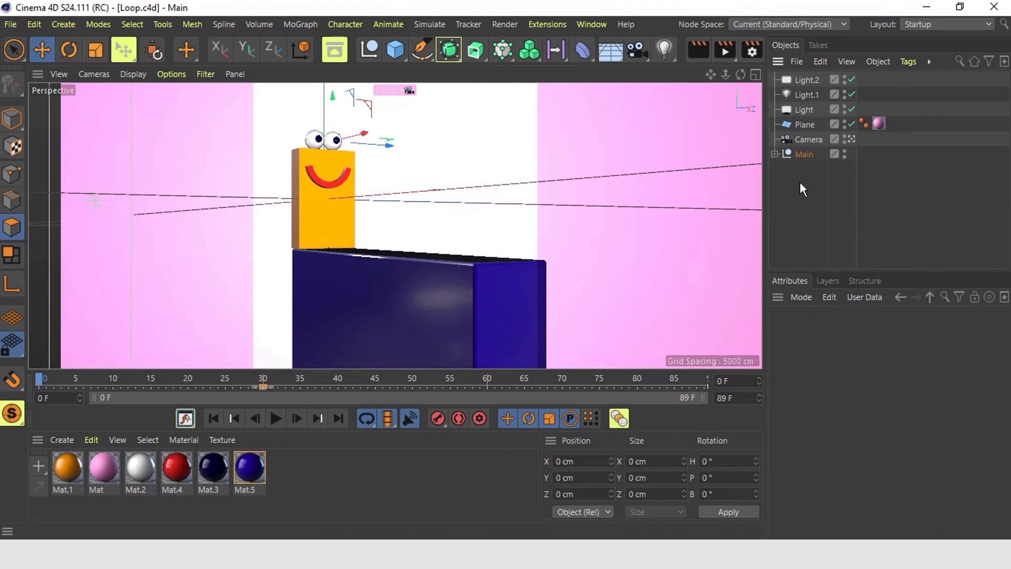
click(131, 27)
mouse_move(70, 18)
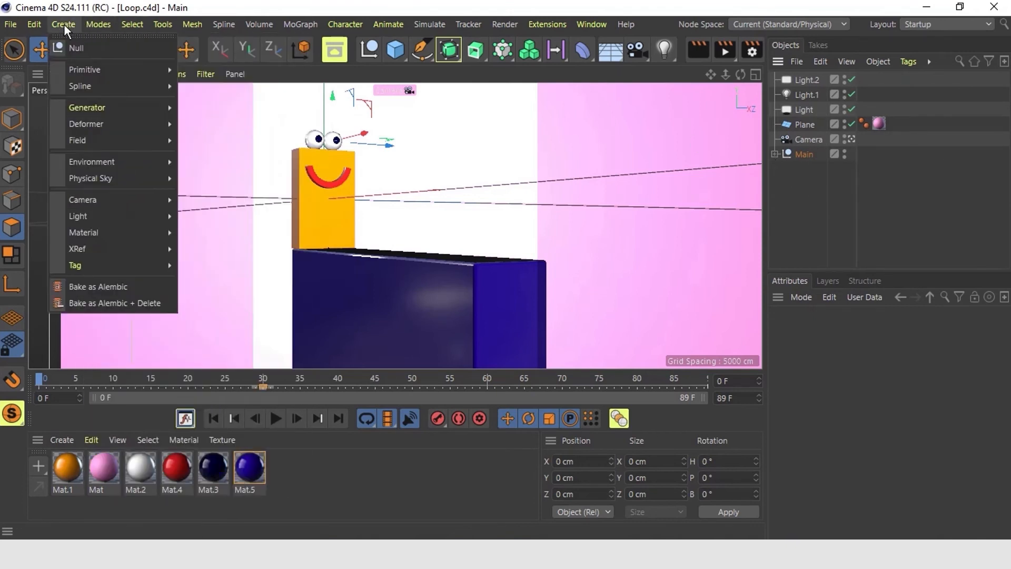
click(75, 48)
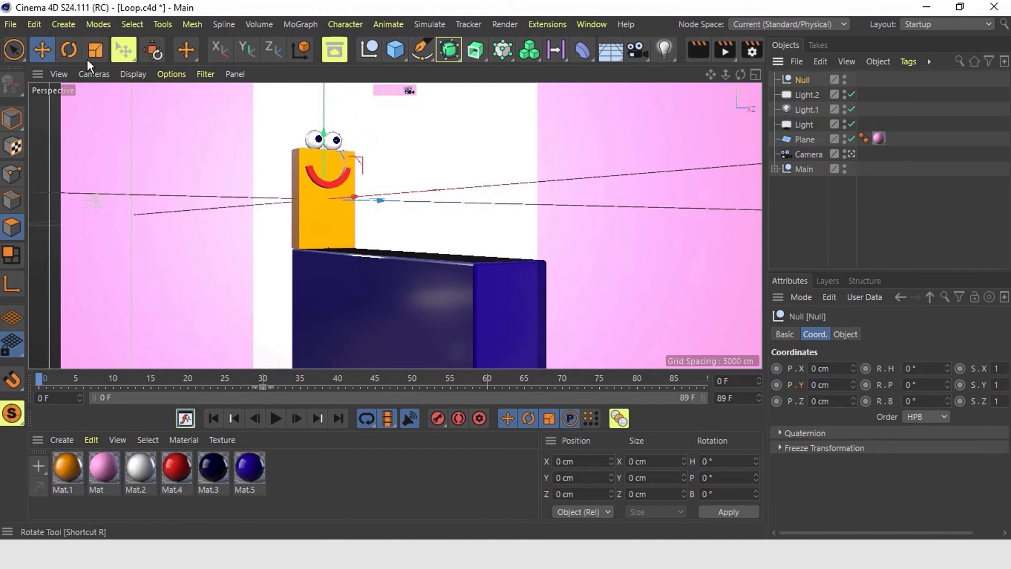
double_click(804, 79)
text(step)
key(Return)
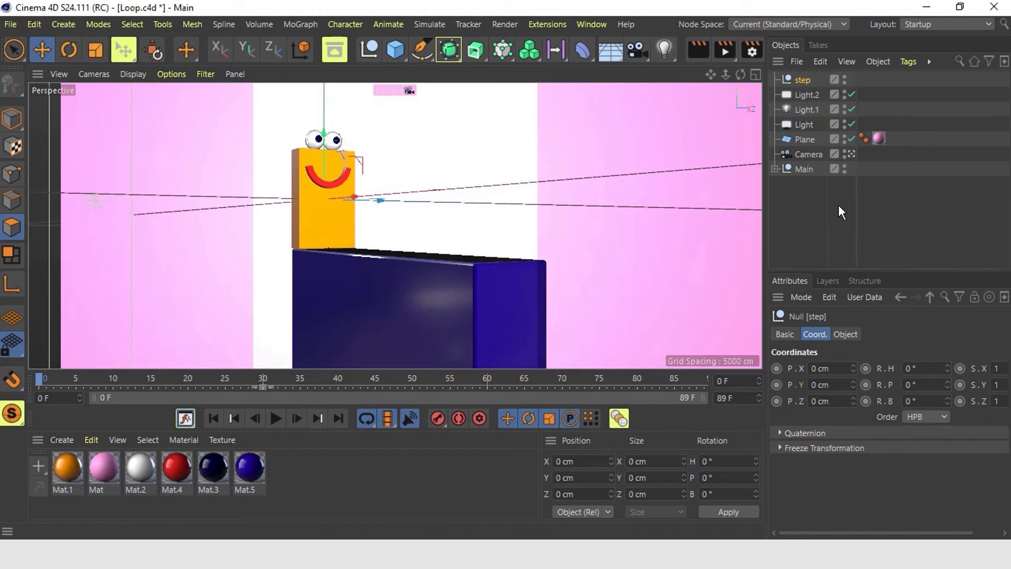
Step: Nest the step null under Main and move the Cube and Rot objects into it
click(775, 169)
click(807, 80)
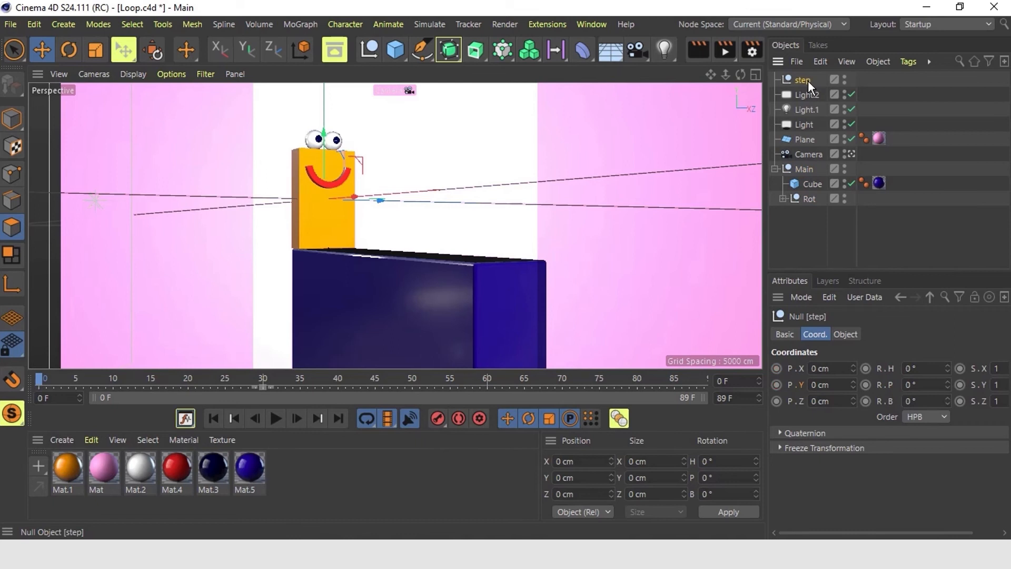
drag(806, 79, 801, 169)
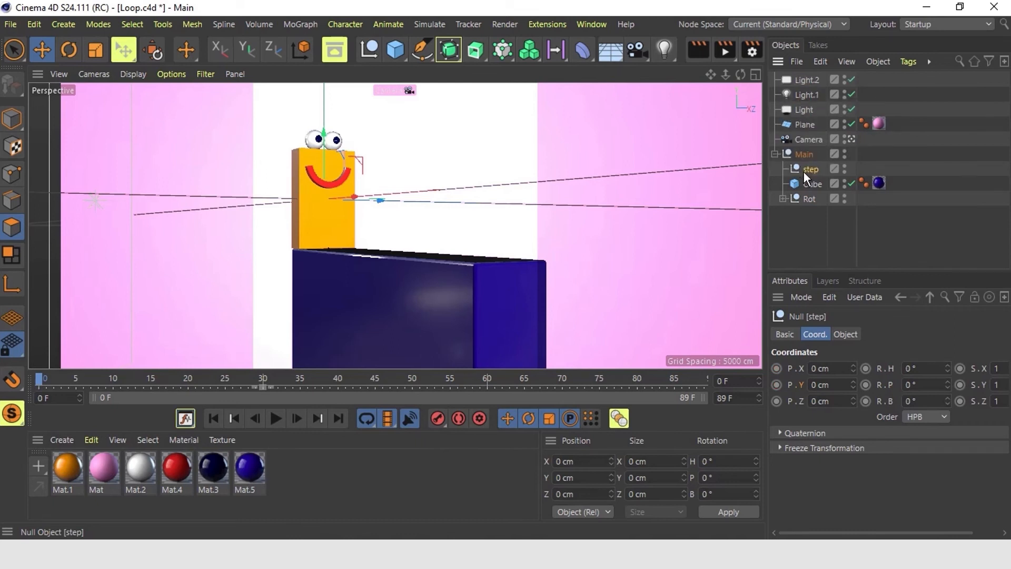
click(808, 197)
ctrl+click(813, 186)
drag(814, 186, 810, 171)
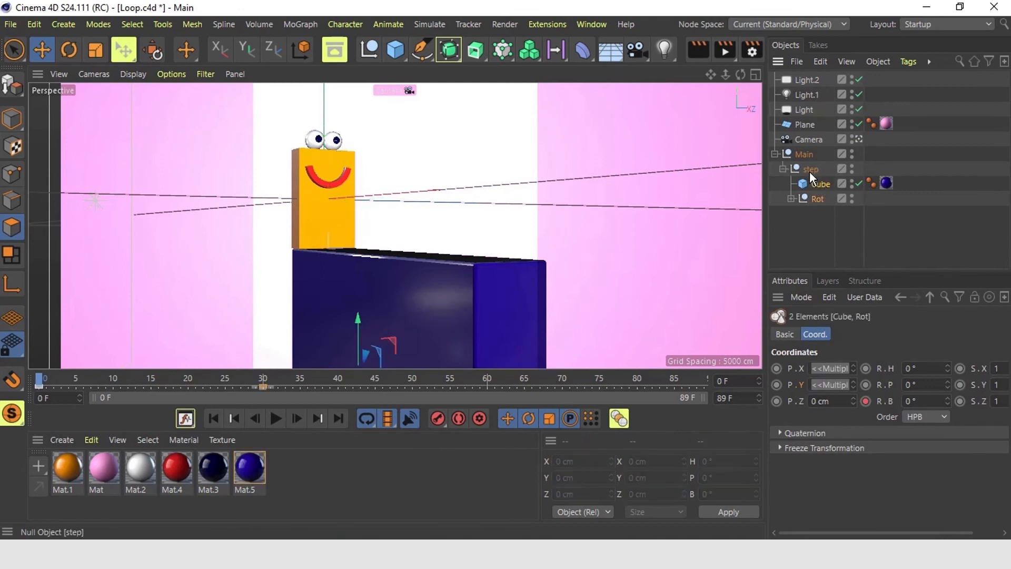
Step: Duplicate the step group inside Main and set the copy's X position to 466 cm
click(782, 169)
click(806, 169)
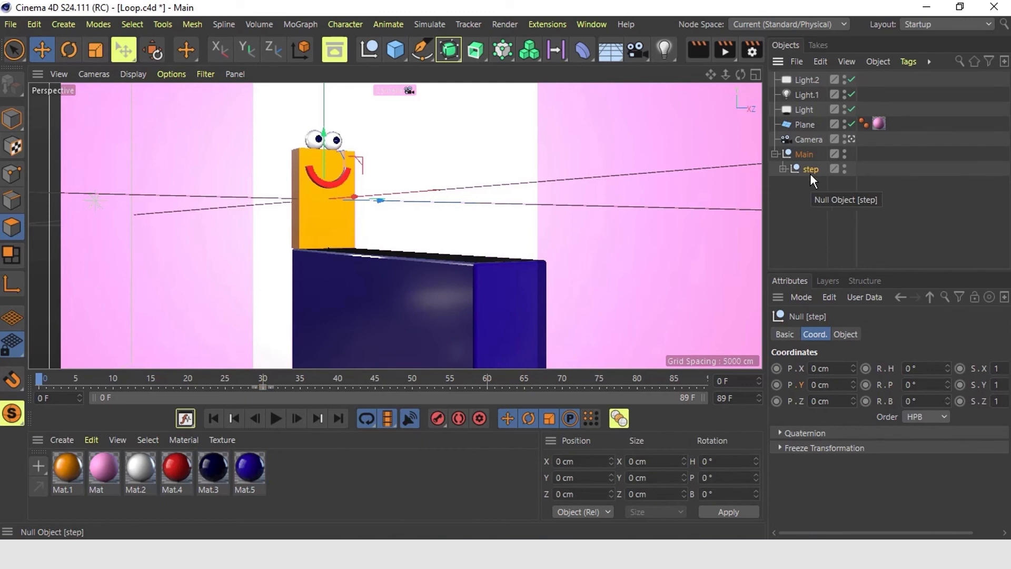
drag(810, 173, 806, 154)
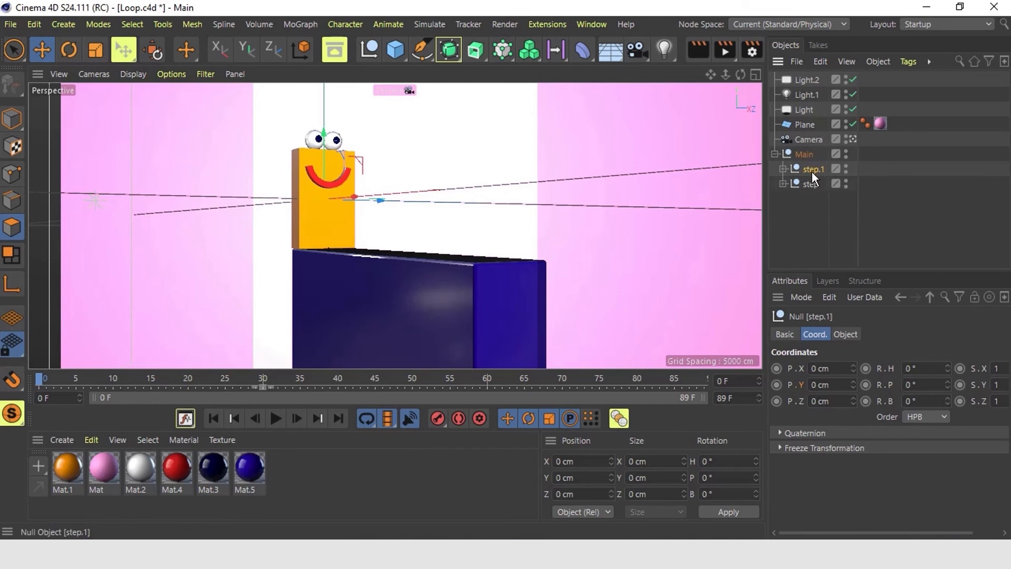
click(844, 369)
text(466)
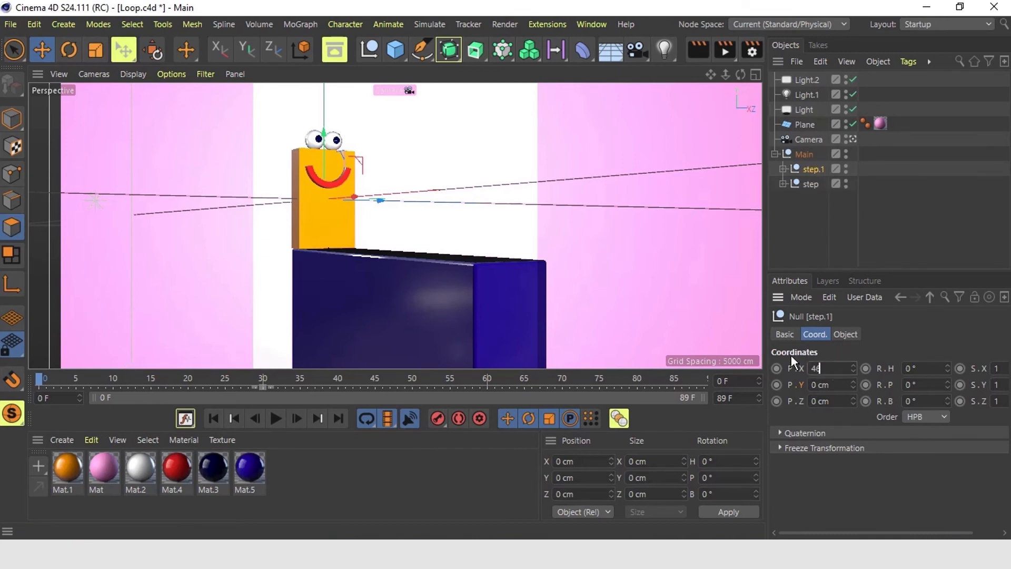
key(Return)
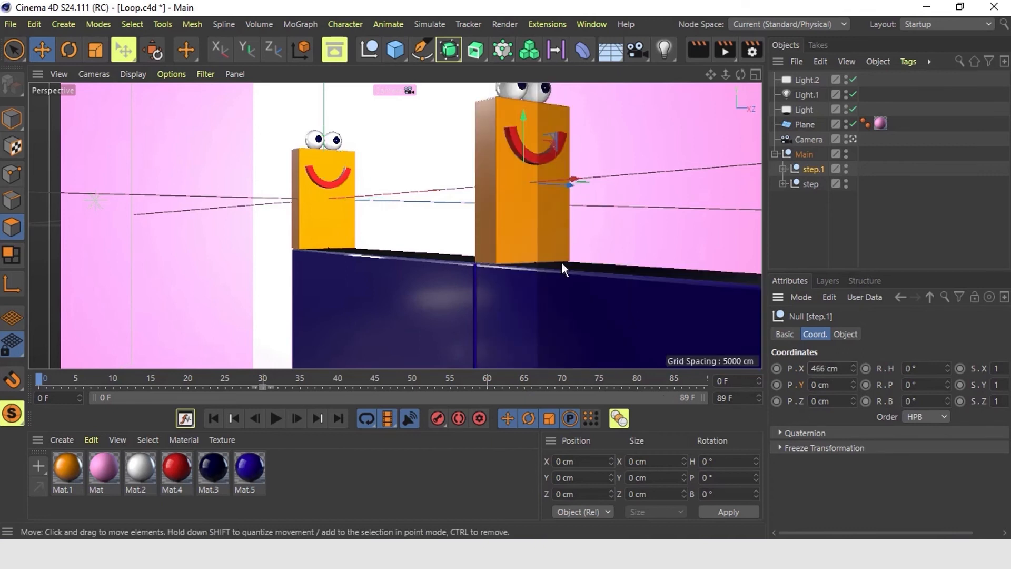
Step: Set the duplicated step group's Y position to -160 cm and play the animation
click(830, 385)
key(BackSpace)
text(160)
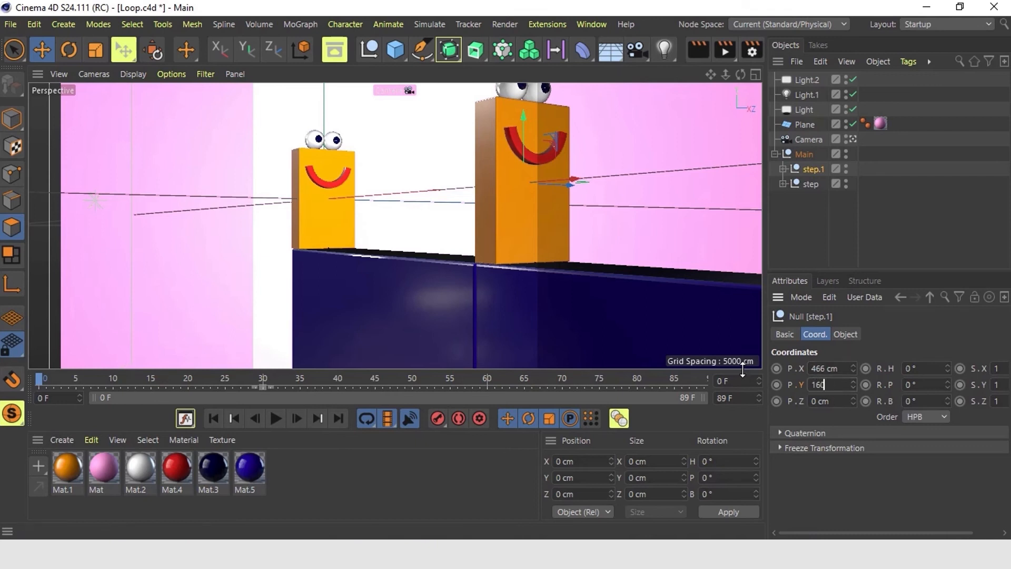
key(Return)
click(823, 389)
key(Home)
text(-)
key(Return)
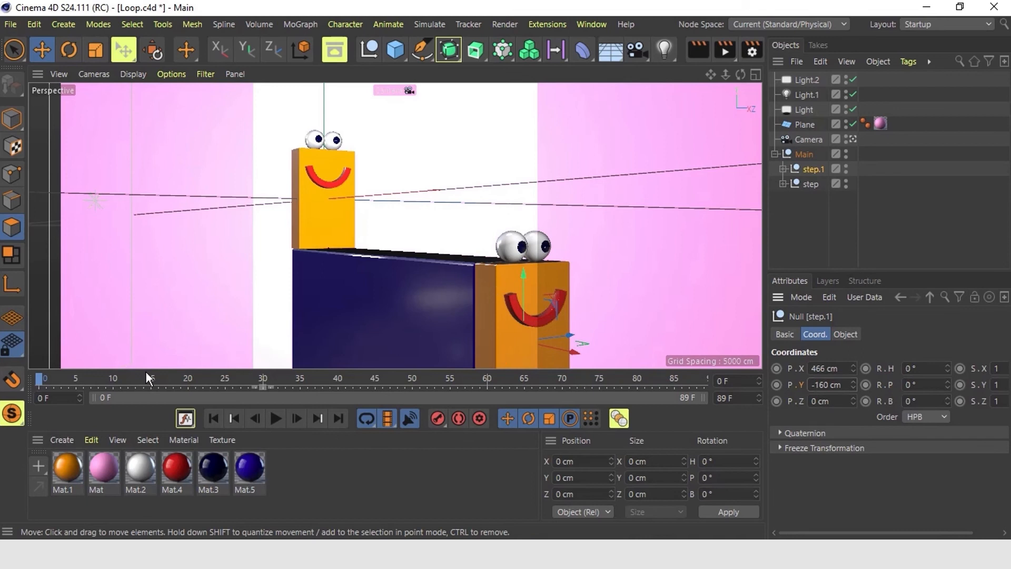
click(275, 419)
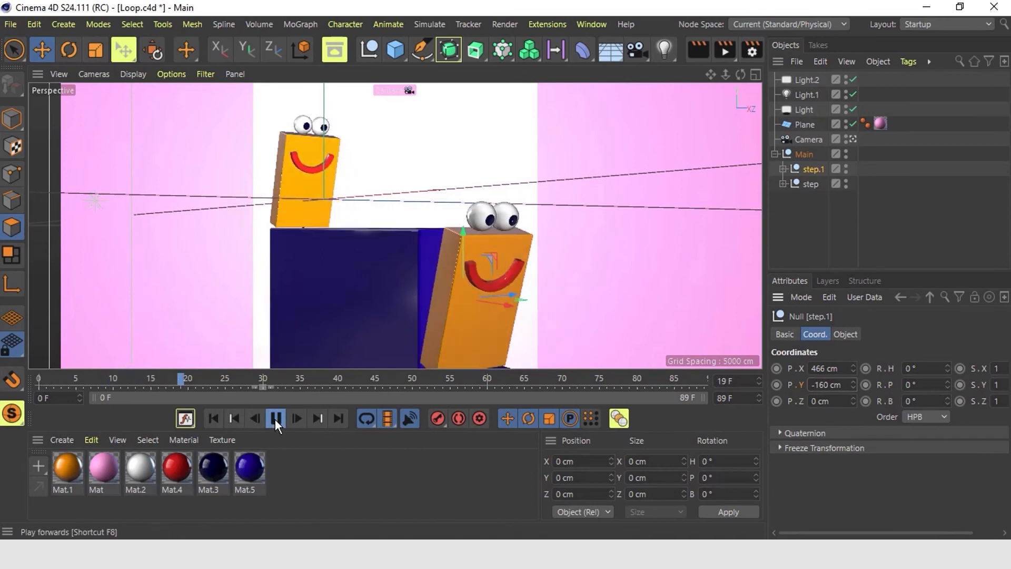
Step: Play the animation to check how the duplicated step group moves, and return to frame 0
click(275, 419)
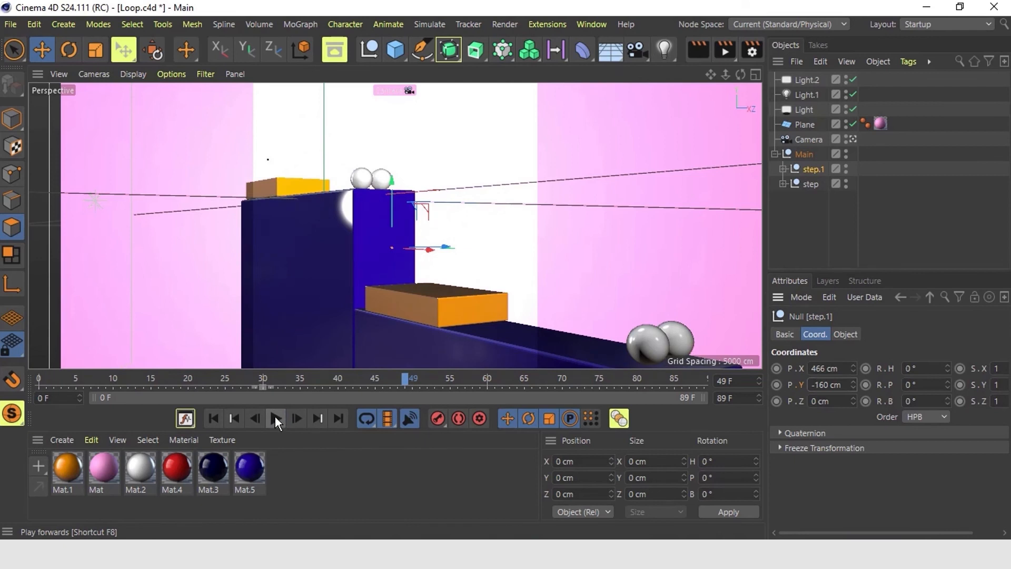
click(274, 418)
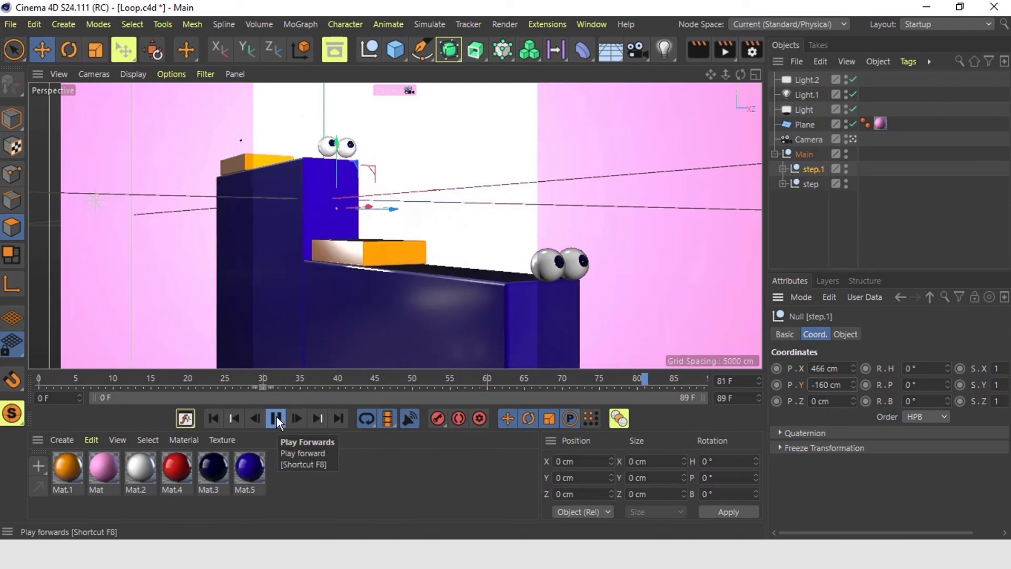
click(277, 417)
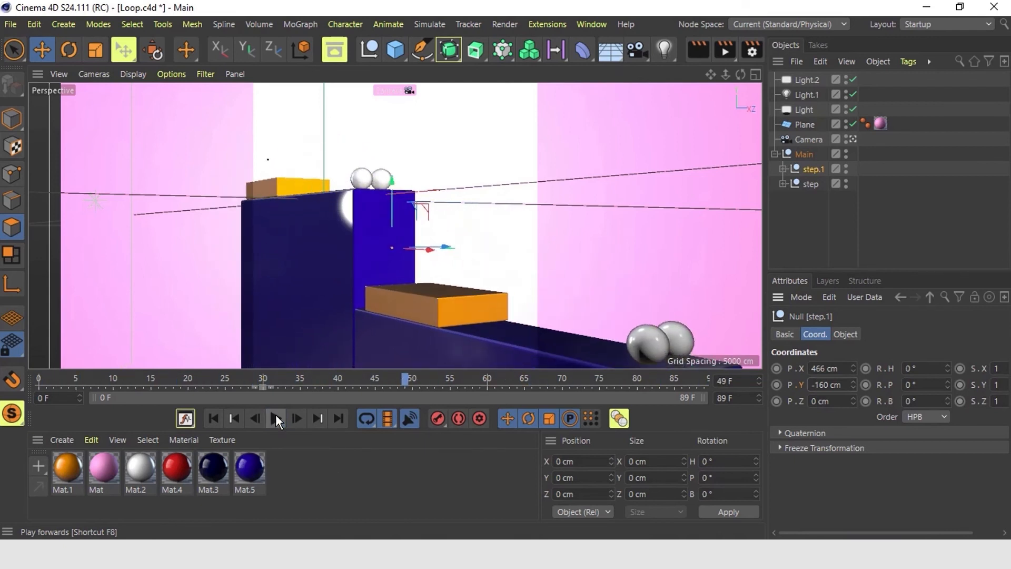
drag(80, 377, 38, 378)
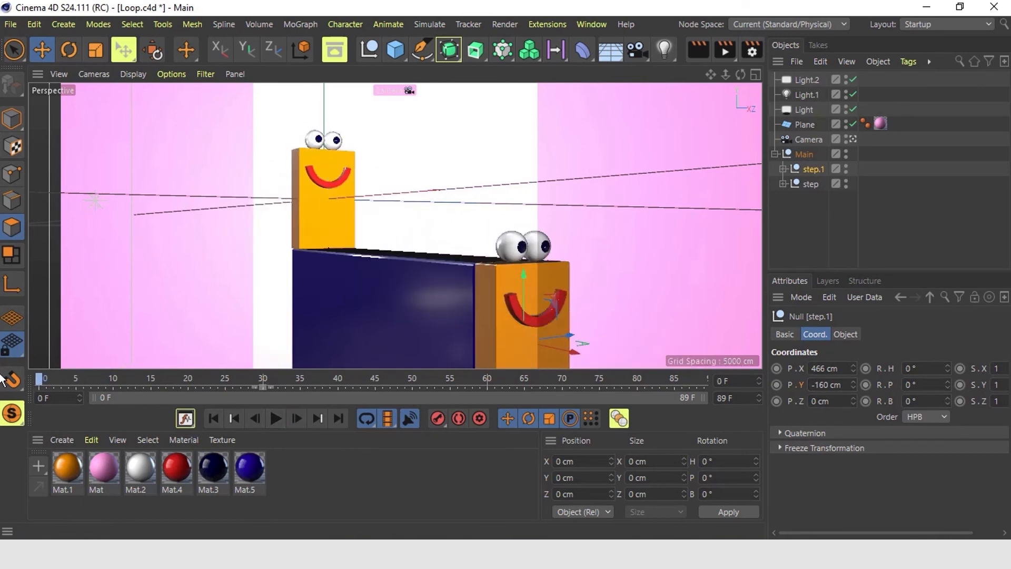
Step: Delete the eyeR and eyeL groups from the Rot object inside step.1
click(783, 169)
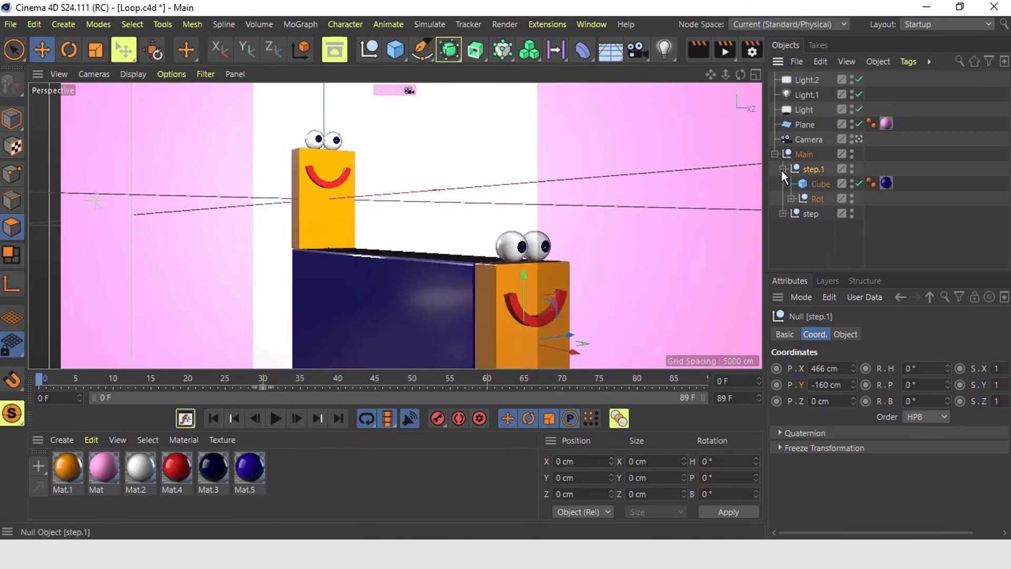
click(790, 198)
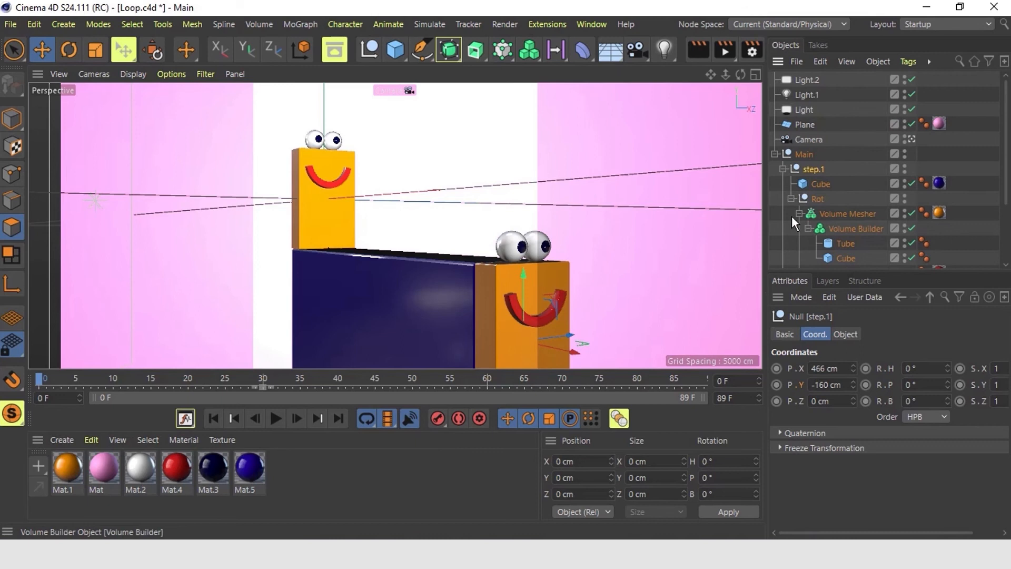
scroll(798, 219, down, 1)
click(828, 231)
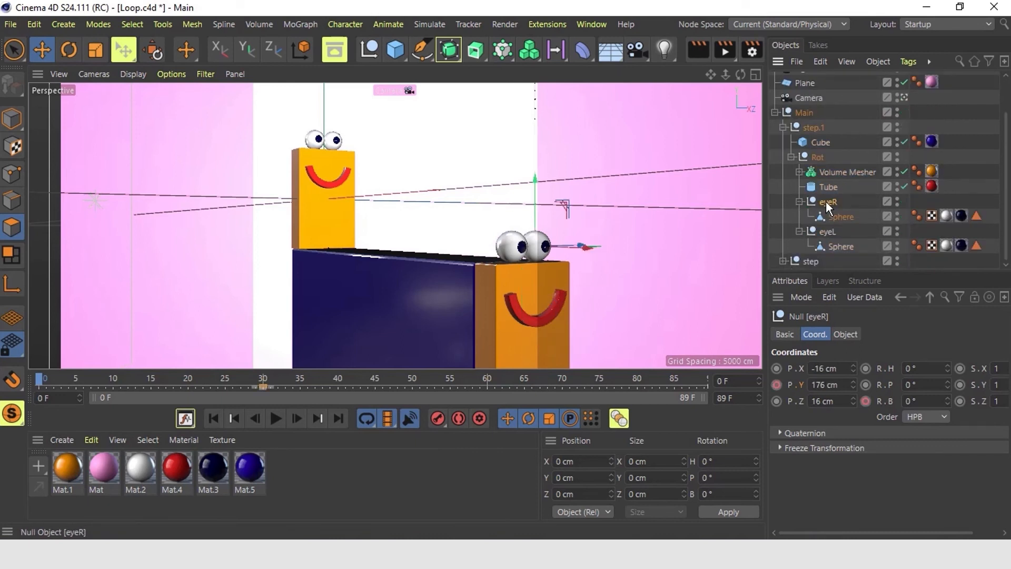
key(Delete)
click(783, 168)
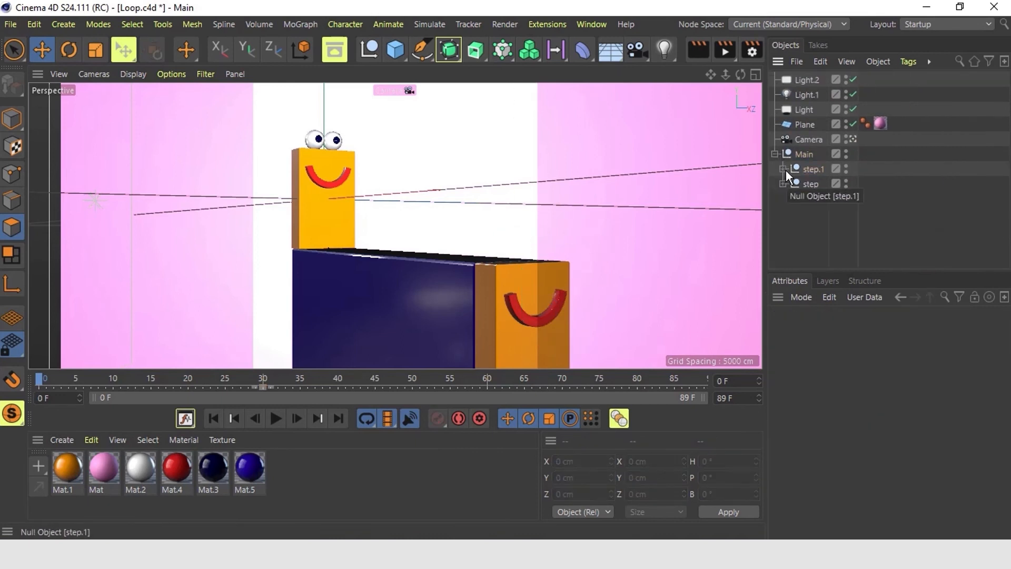
Step: Delete the animated rotation track of step.1's Rot object in the F-Curve timeline and minimize the timeline
click(808, 167)
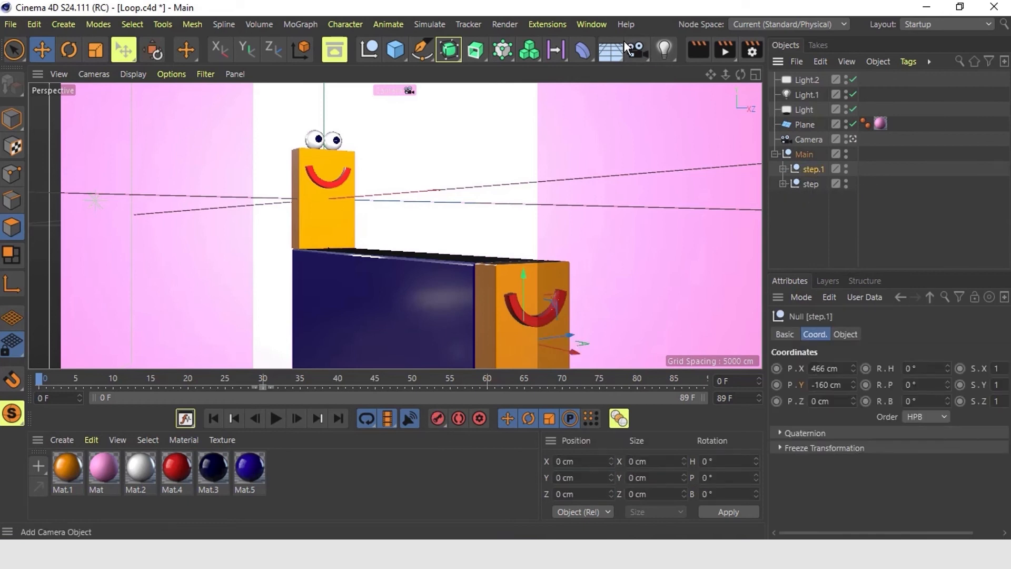
click(592, 23)
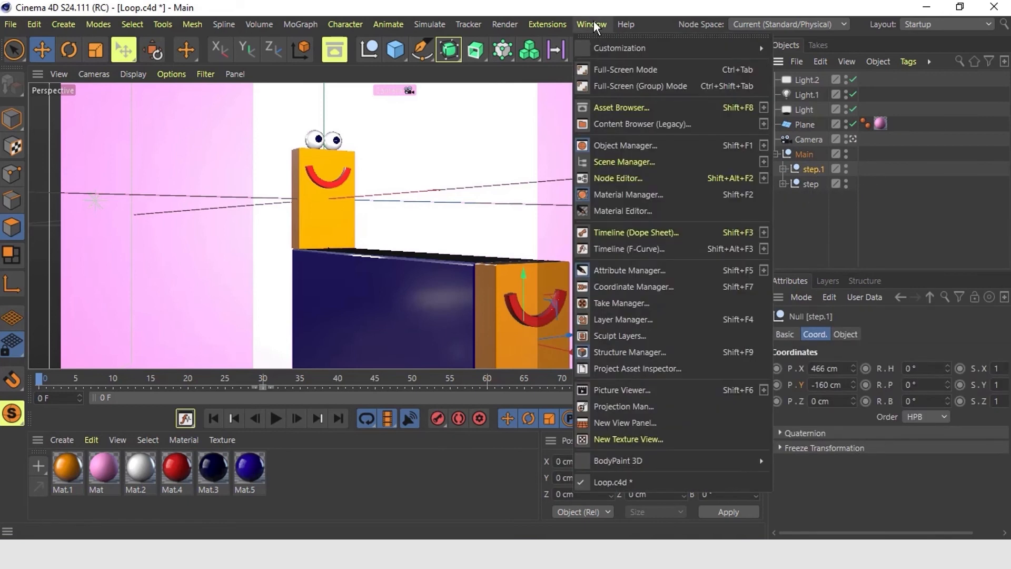
click(612, 249)
click(810, 171)
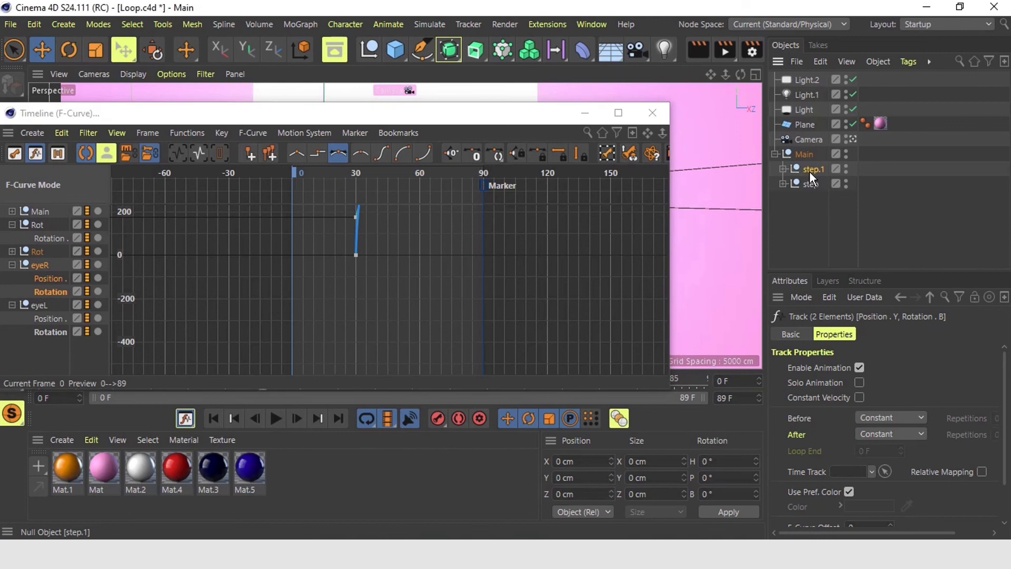
click(12, 252)
click(38, 250)
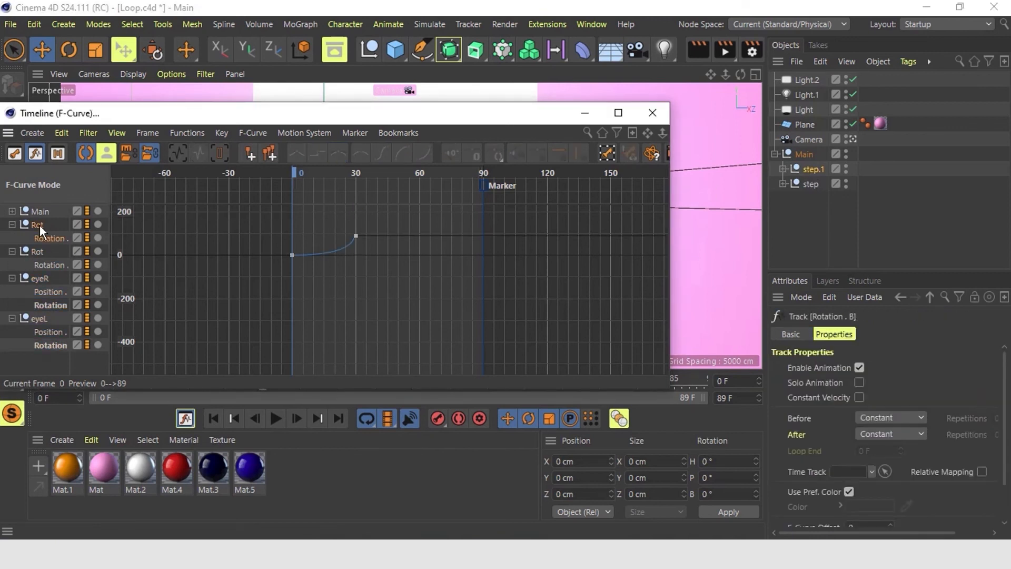
key(Delete)
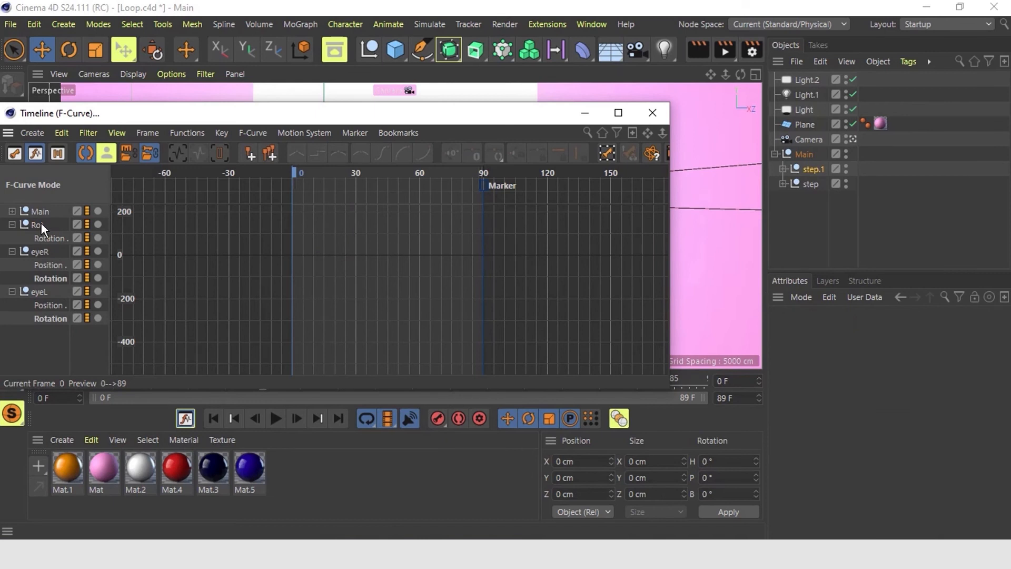
key(ctrl+a)
click(584, 113)
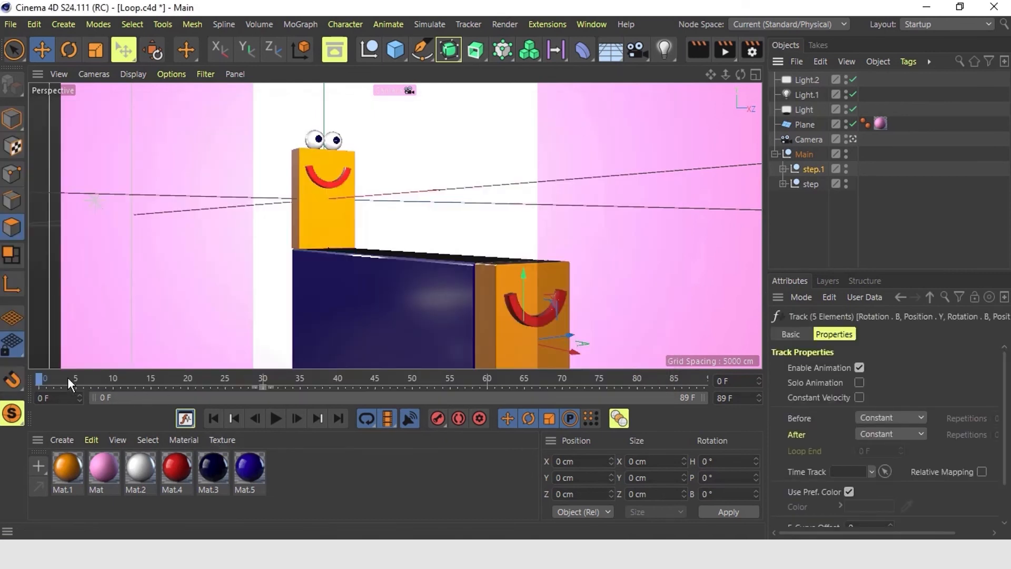
Step: Play the animation, then compare the block positions at frame 0 and frame 89
click(274, 417)
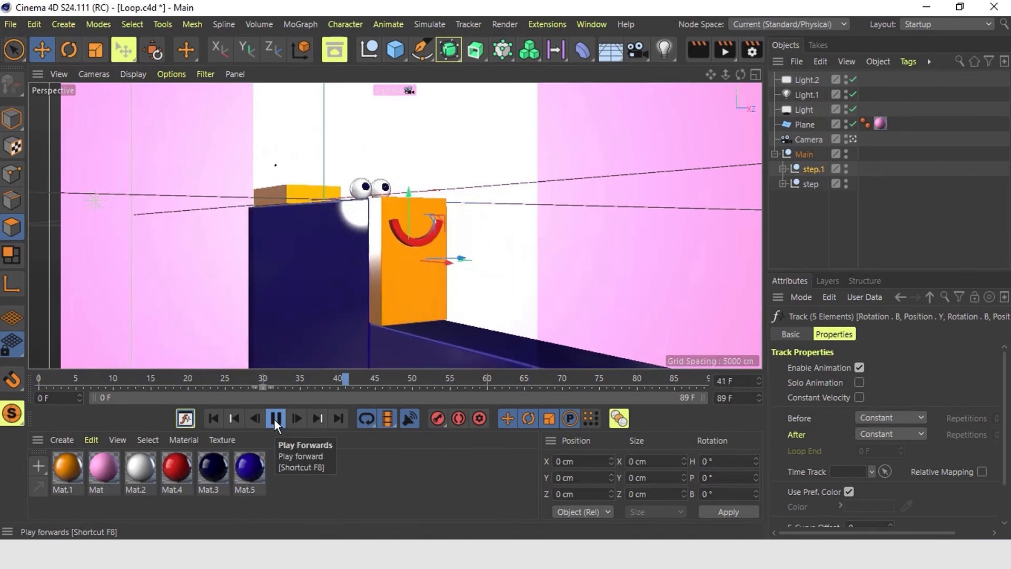
click(274, 418)
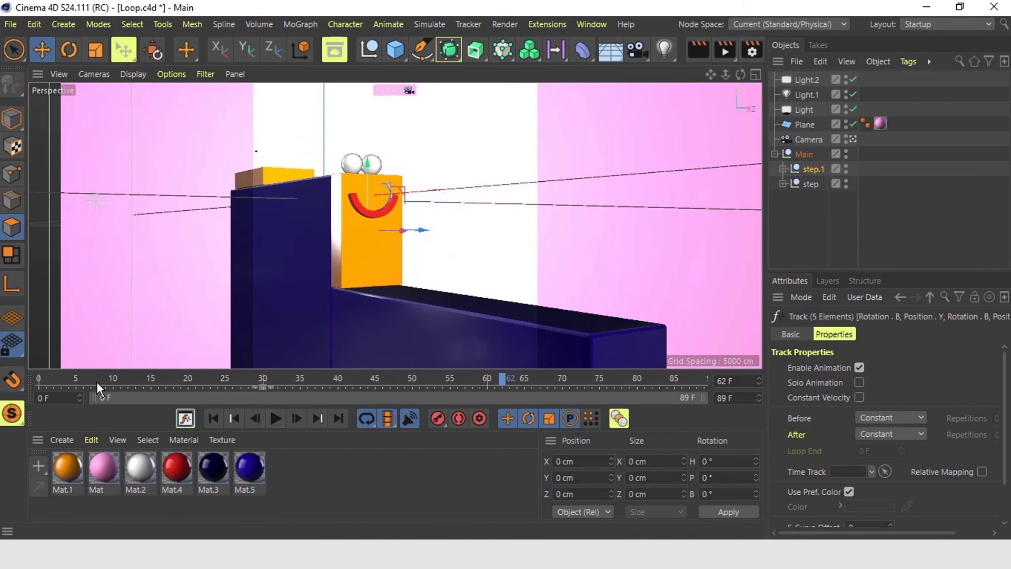
drag(89, 381, 1, 374)
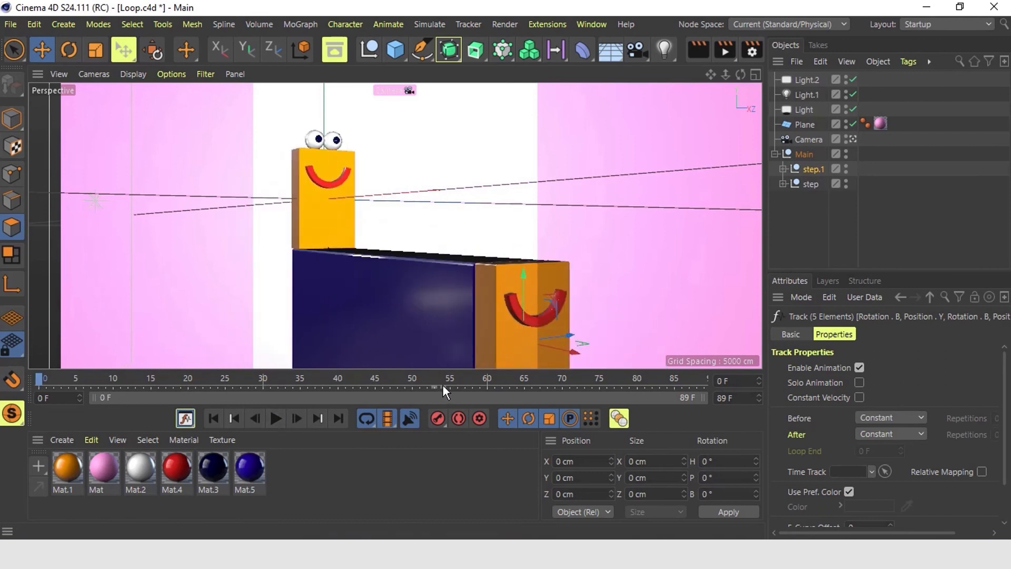
drag(506, 377, 729, 390)
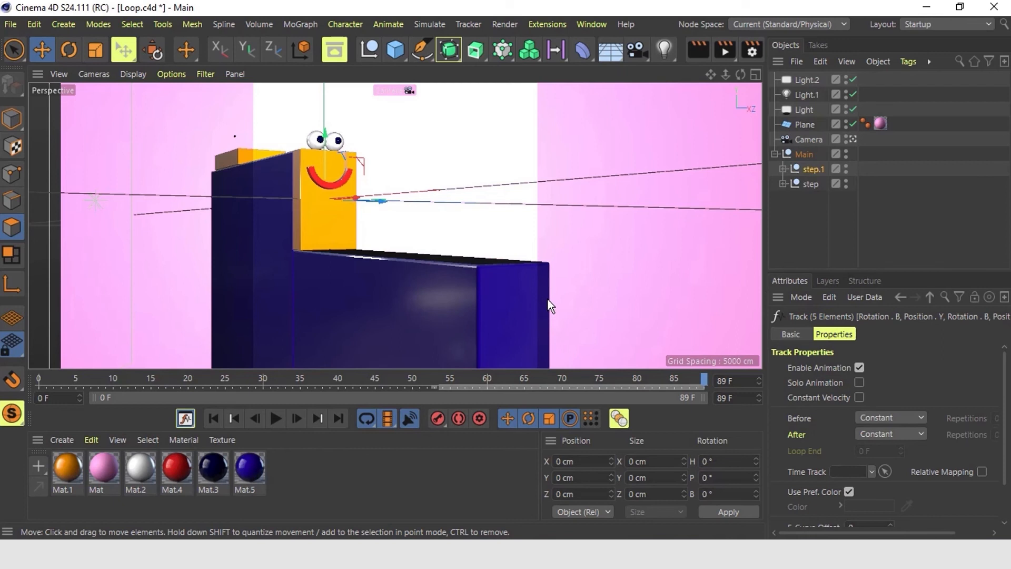
Step: Duplicate step.1 inside Main, position the copy at X 932 cm and Y -320 cm, and play the animation from the start
click(811, 169)
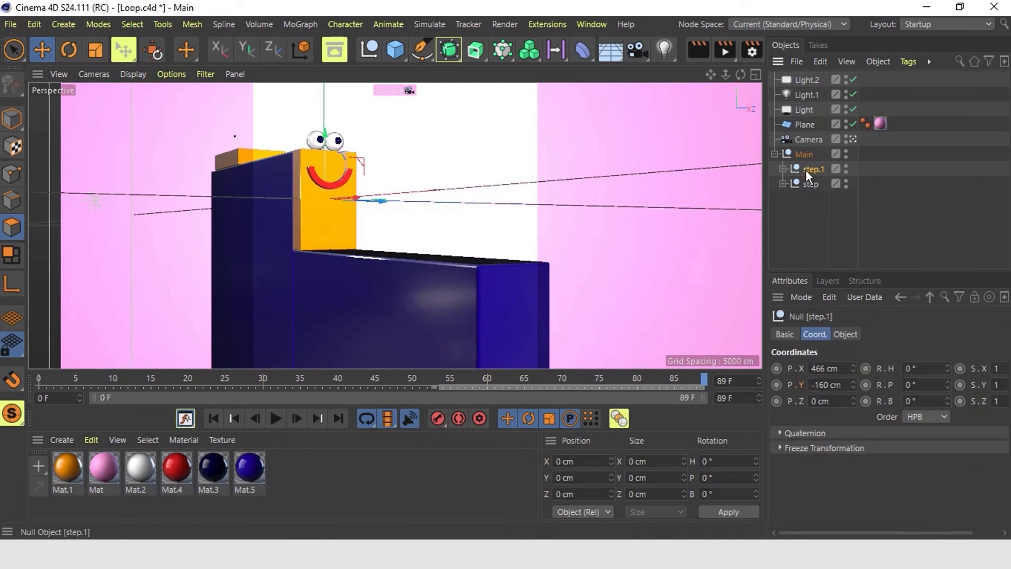
ctrl+drag(805, 170, 805, 155)
click(841, 366)
text(*2)
key(Return)
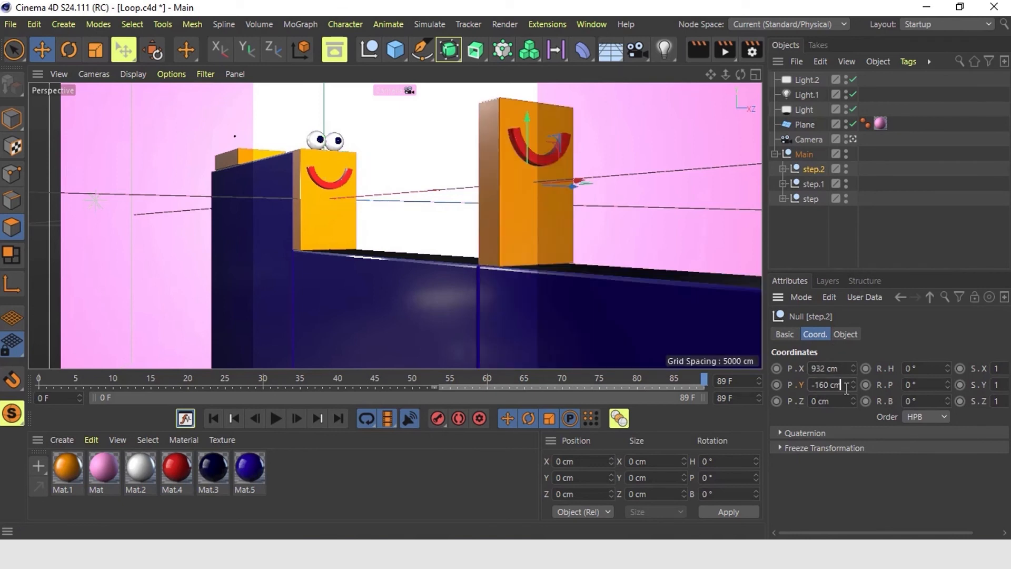
text(*2)
key(Return)
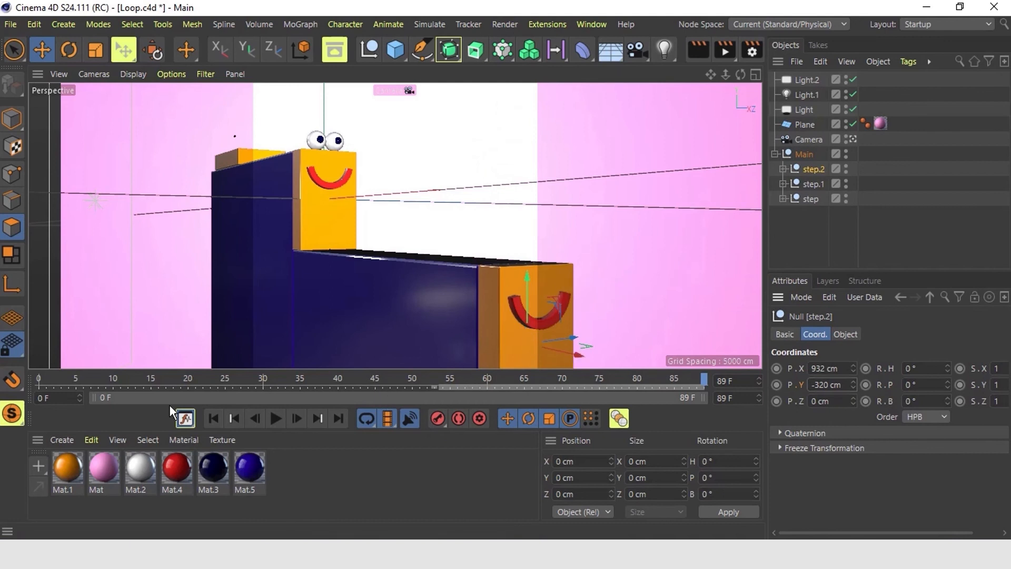
click(212, 419)
click(276, 418)
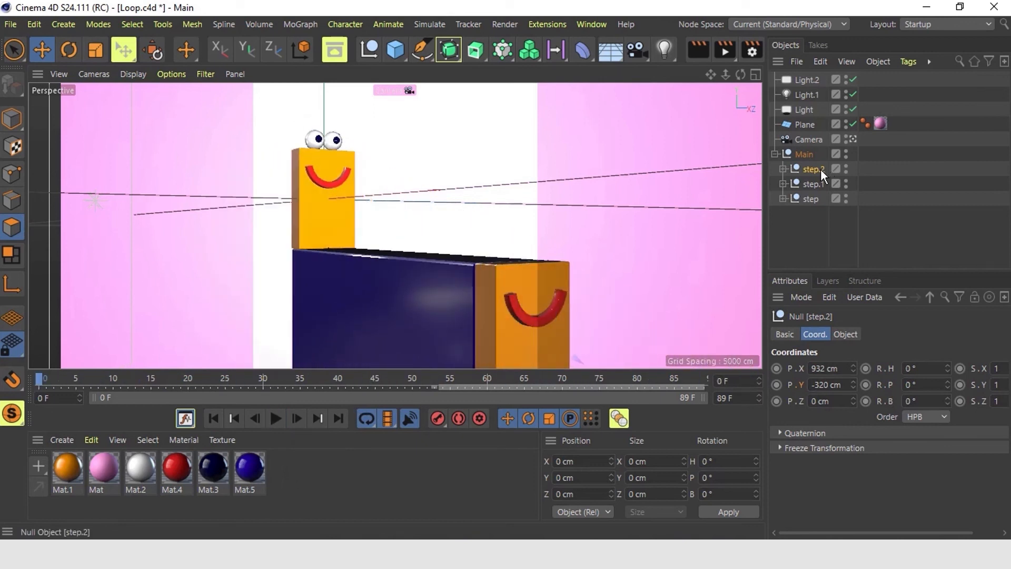
Step: Add another copy of the original step group inside Main and position it at X -466 cm and Y 160 cm
key(ctrl+v)
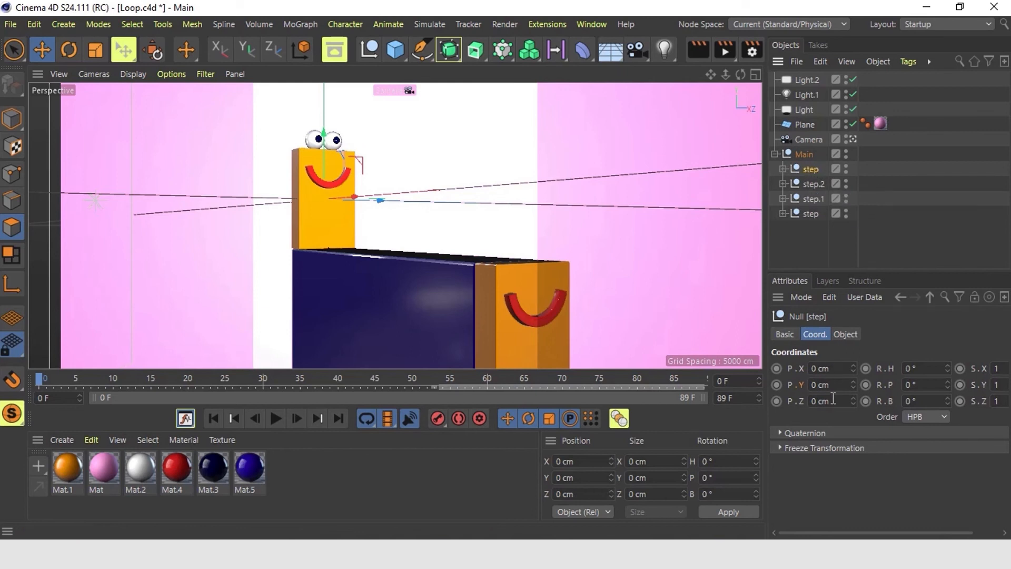
drag(835, 369, 765, 369)
text(-466)
key(Return)
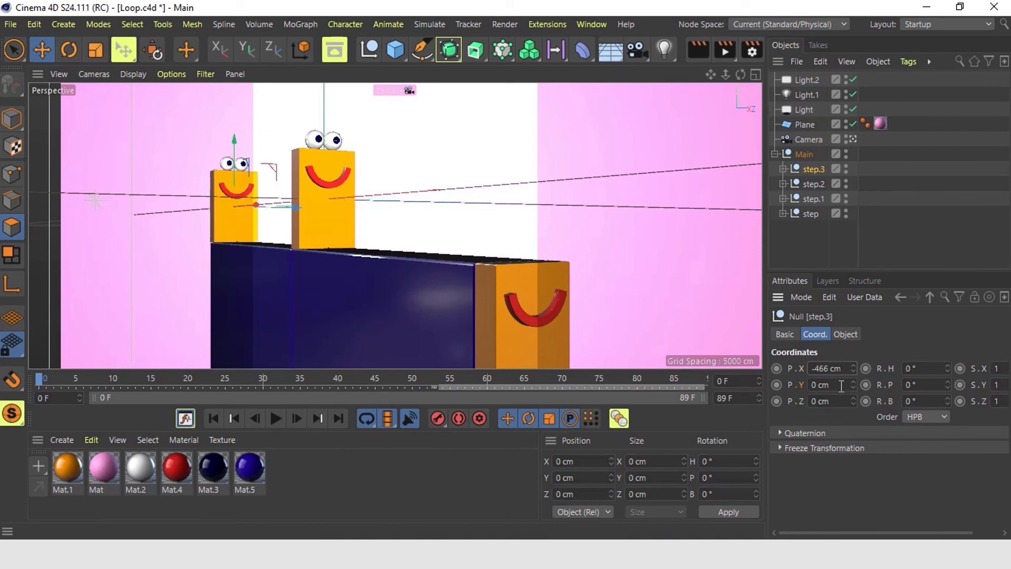
drag(844, 387, 776, 387)
text(160)
key(Return)
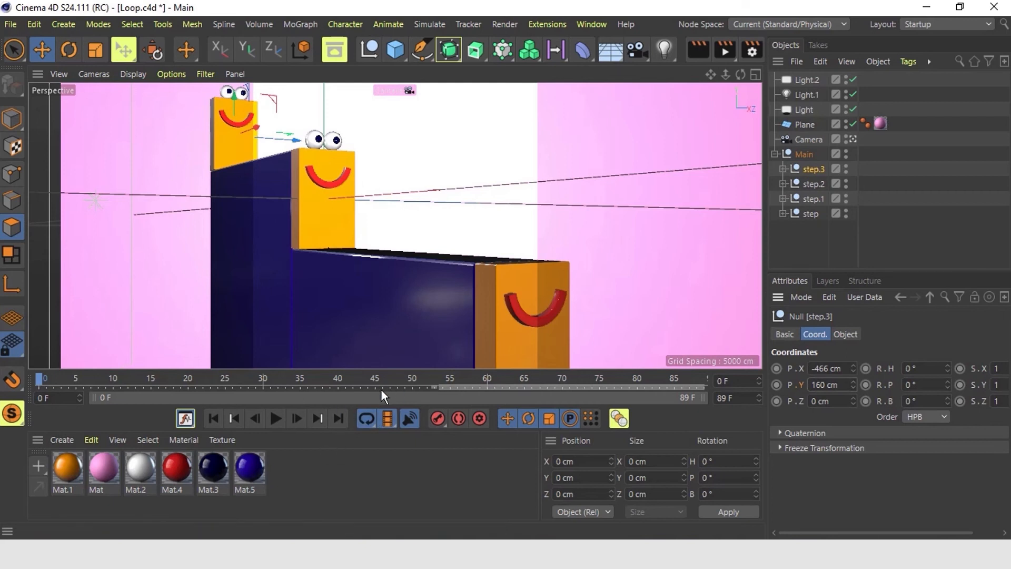
Step: Delete both eye groups from the Rot object inside step.3
click(781, 168)
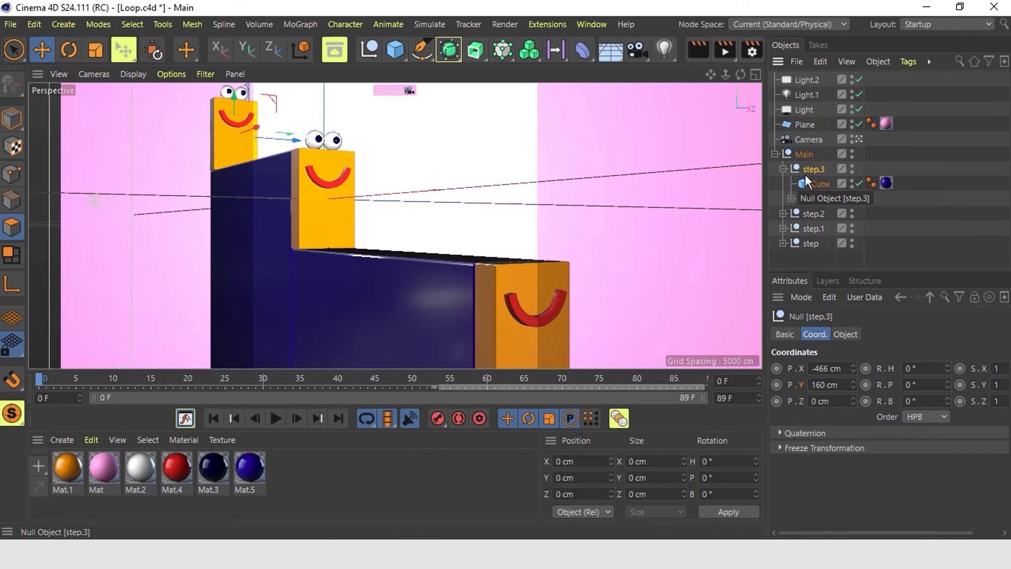
click(790, 198)
scroll(823, 243, down, 3)
click(826, 173)
key(Delete)
click(827, 199)
key(Delete)
click(799, 201)
Step: Set the bank rotation of step.3's Rot object to 90° at frame 0, keyframe it, and play the animation
click(838, 232)
click(836, 243)
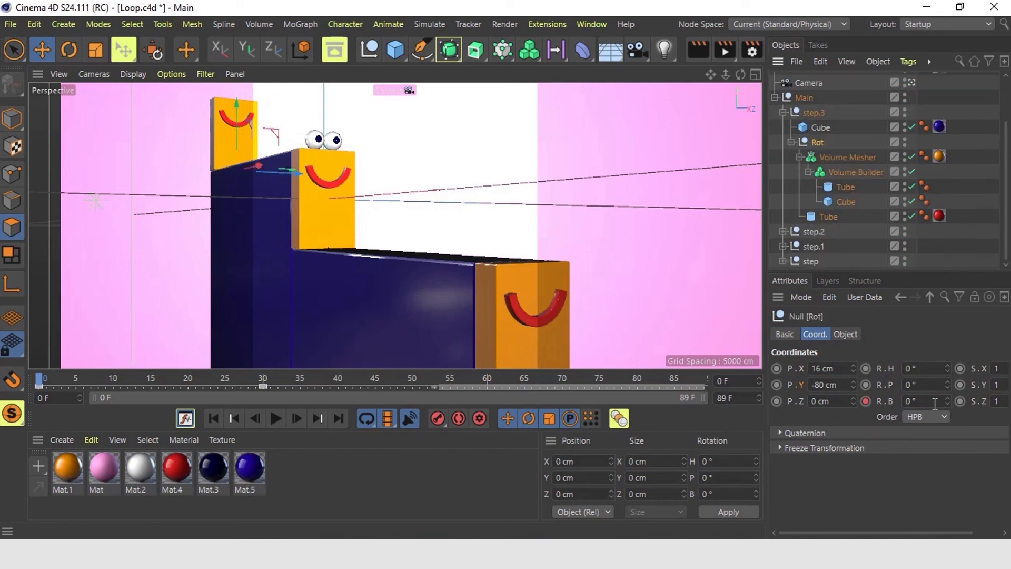
click(922, 401)
text(90)
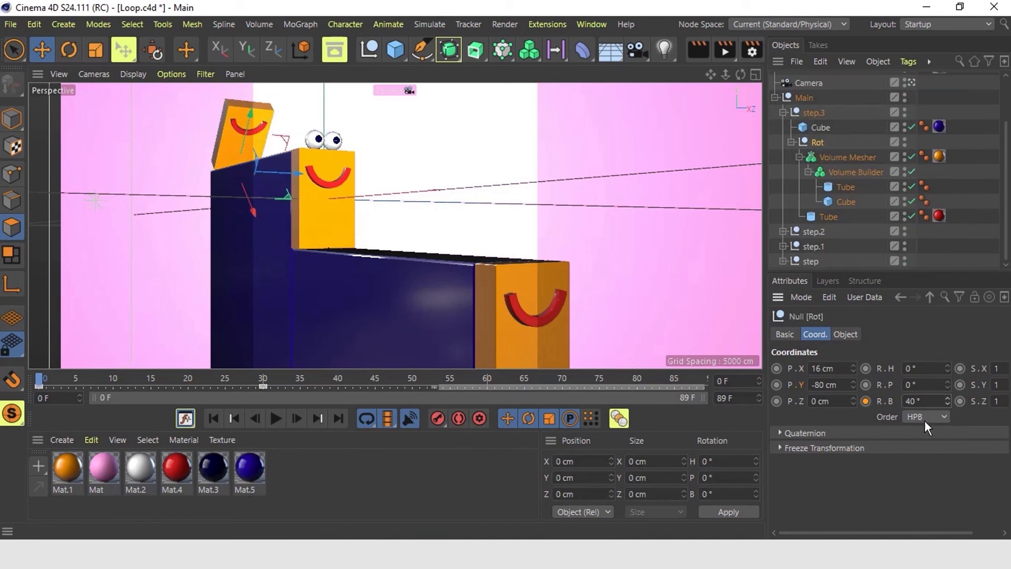
click(865, 401)
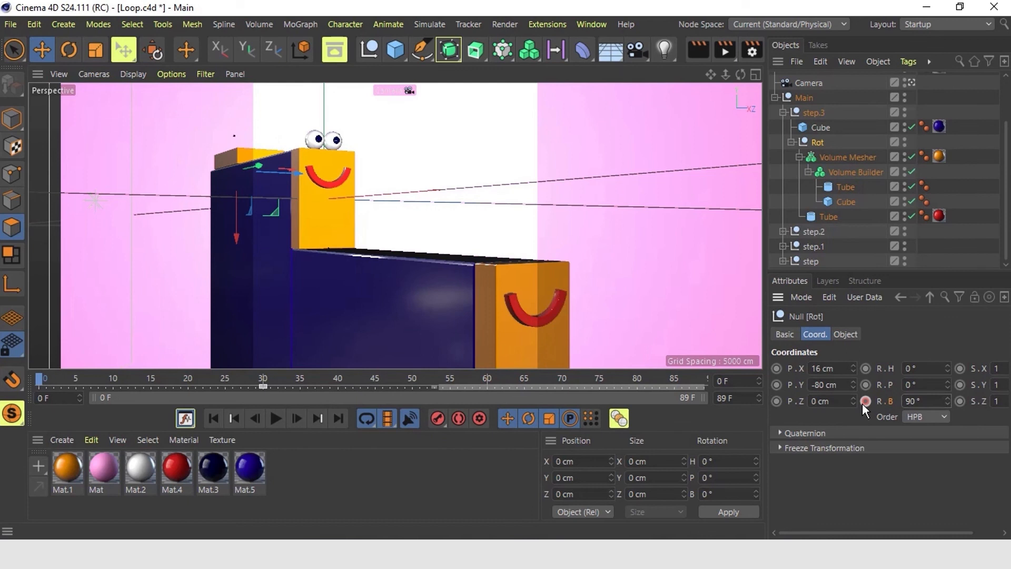
click(271, 418)
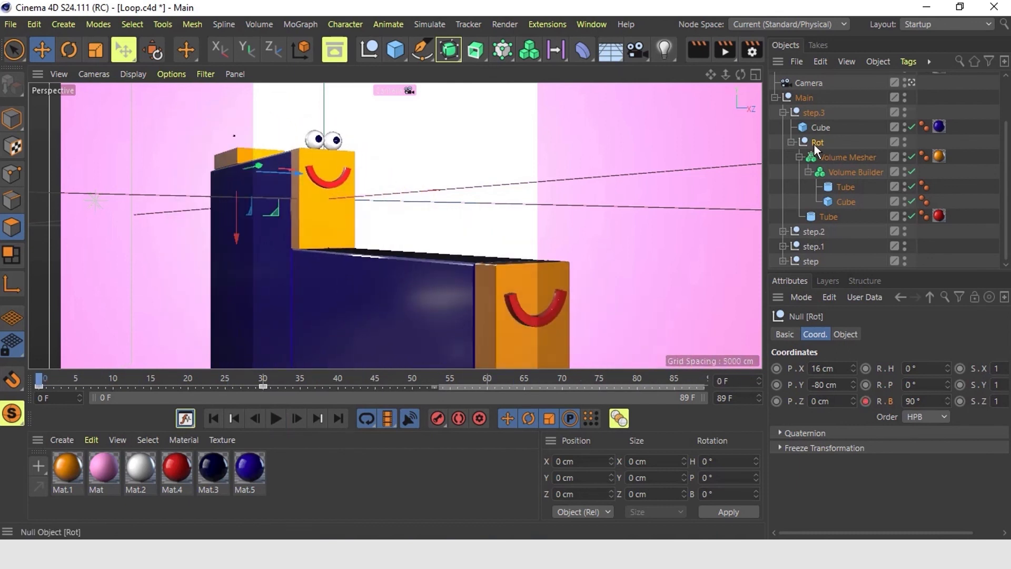
Step: Collapse the Main group and enable DOF Map Front Blur in the Camera's details
click(774, 98)
click(808, 139)
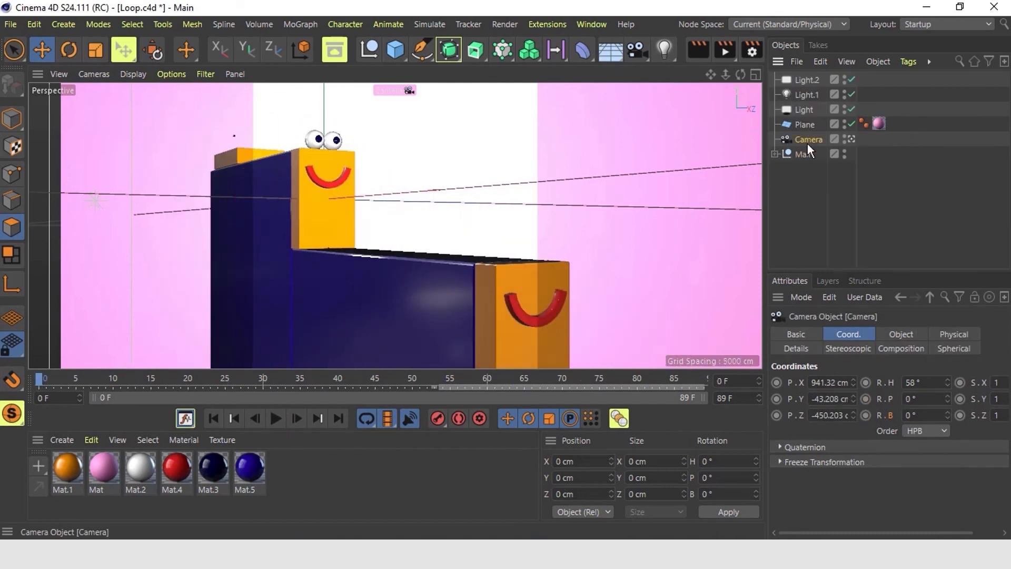
click(904, 334)
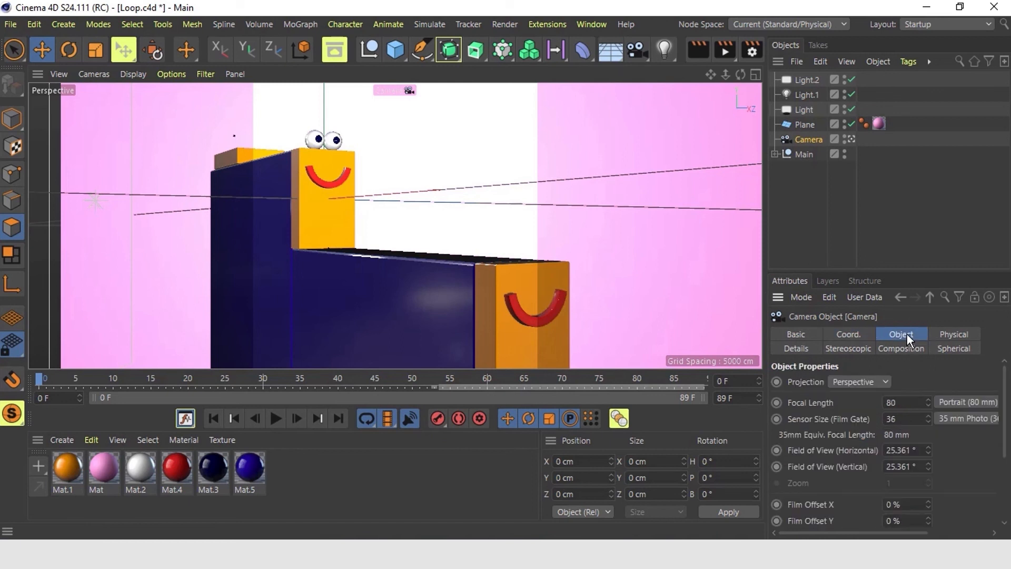
click(943, 333)
scroll(846, 444, down, 5)
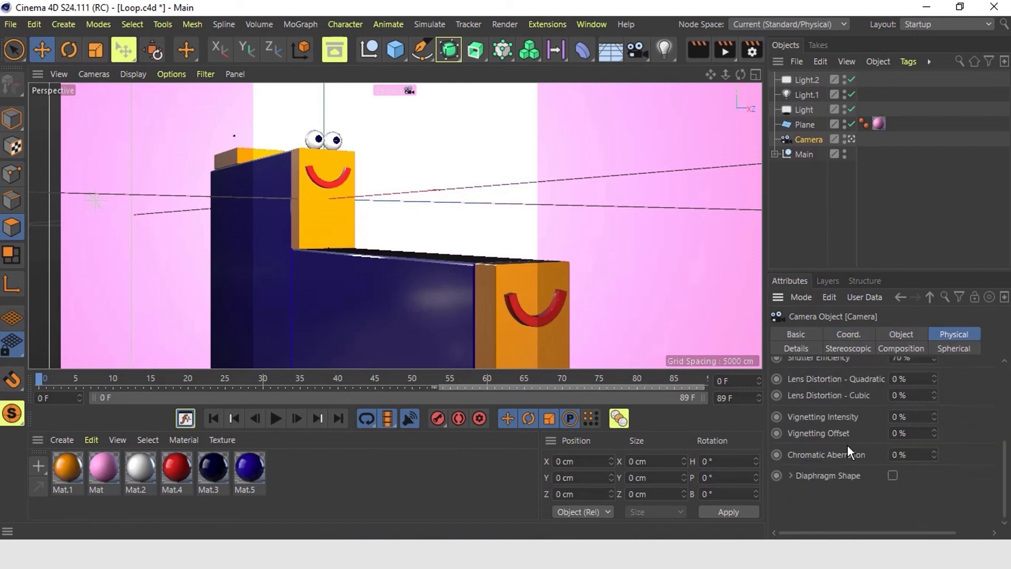
scroll(848, 444, up, 3)
scroll(848, 448, down, 3)
click(853, 334)
click(808, 349)
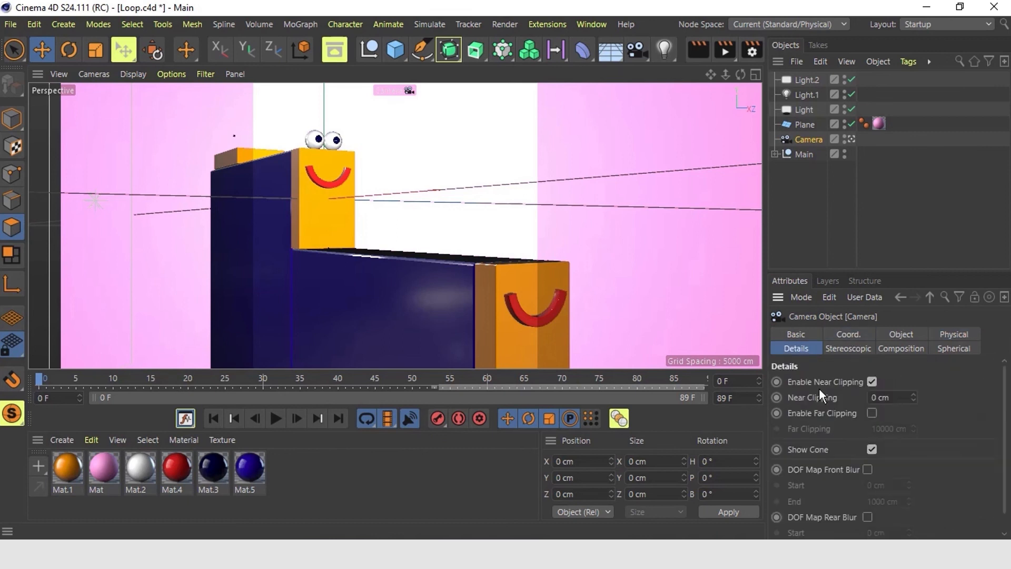
scroll(937, 448, down, 1)
click(867, 450)
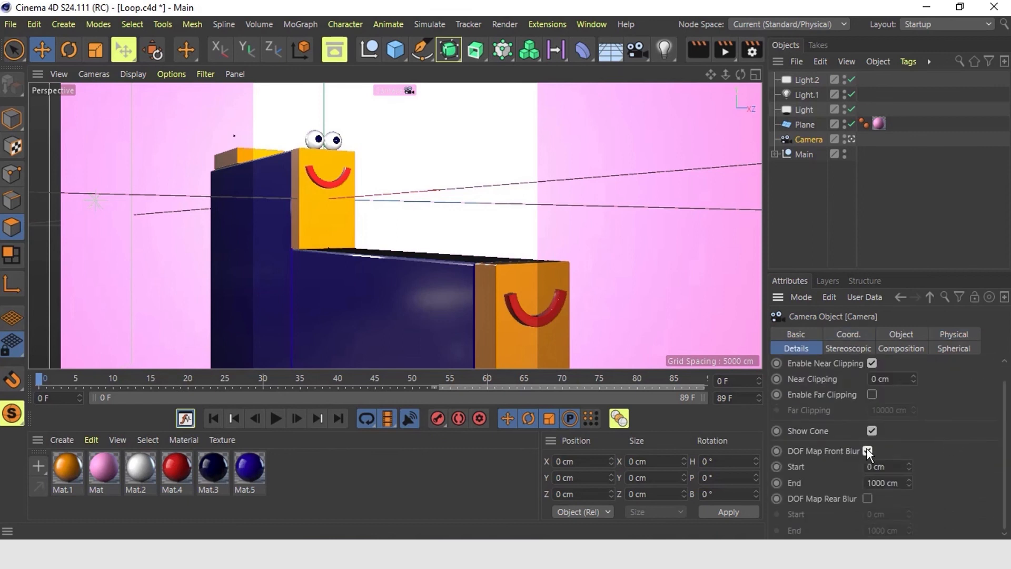
Step: Enable DOF Map Rear Blur for the Camera and test-render the current frame
click(868, 498)
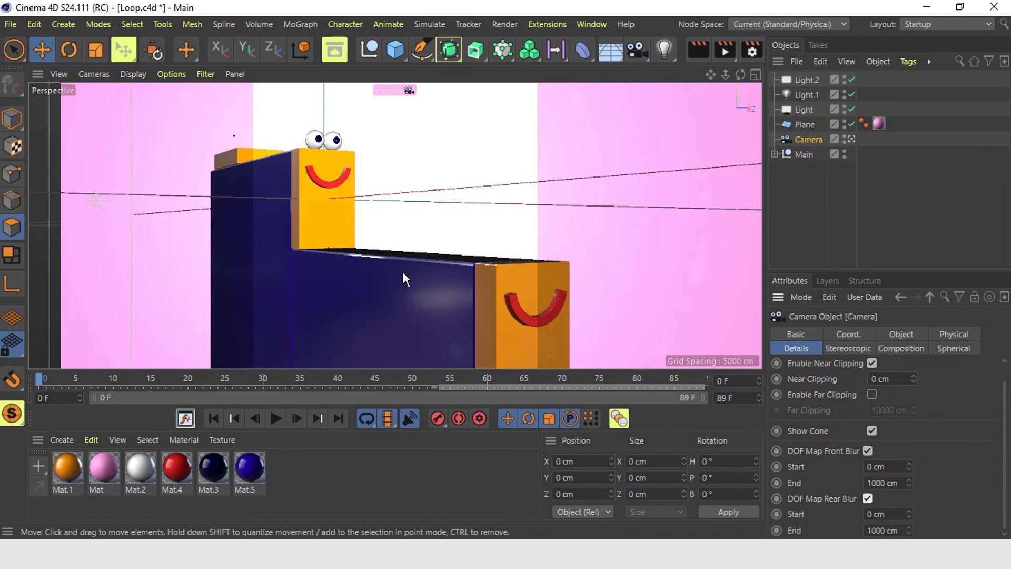
click(725, 49)
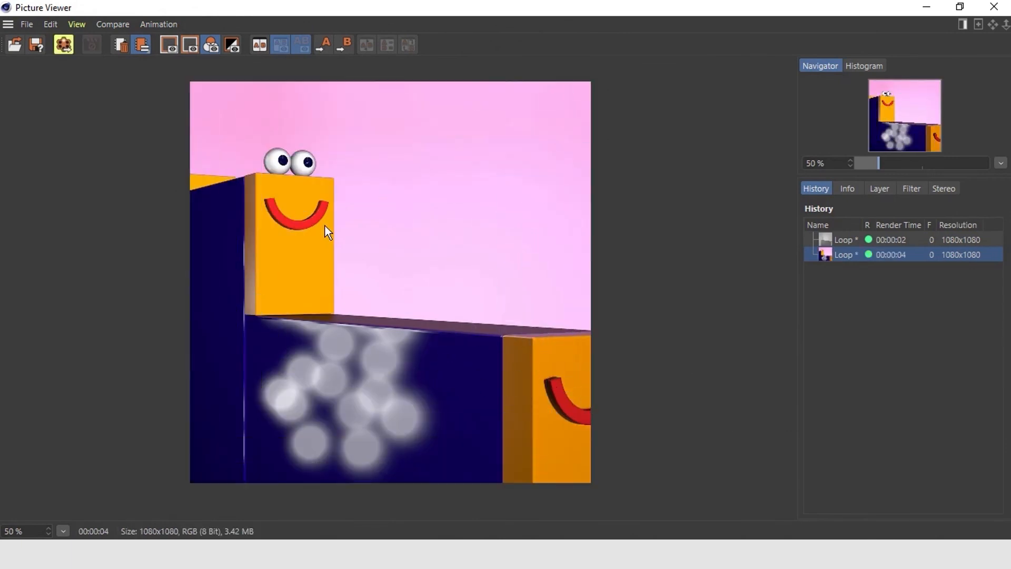
click(998, 10)
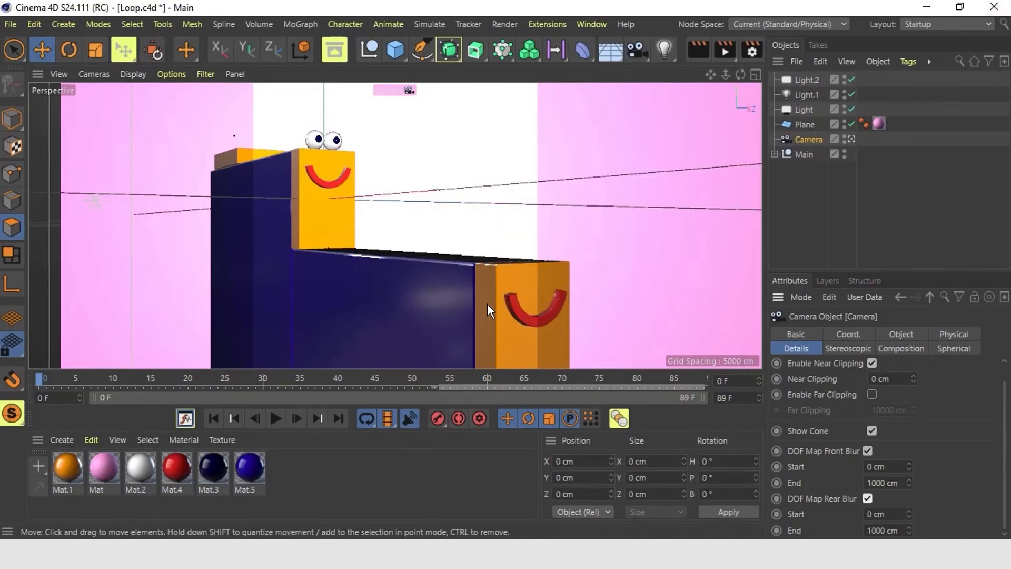
Step: Set Mat.5's reflectance roughness to 31% and check the material with a test render
click(250, 468)
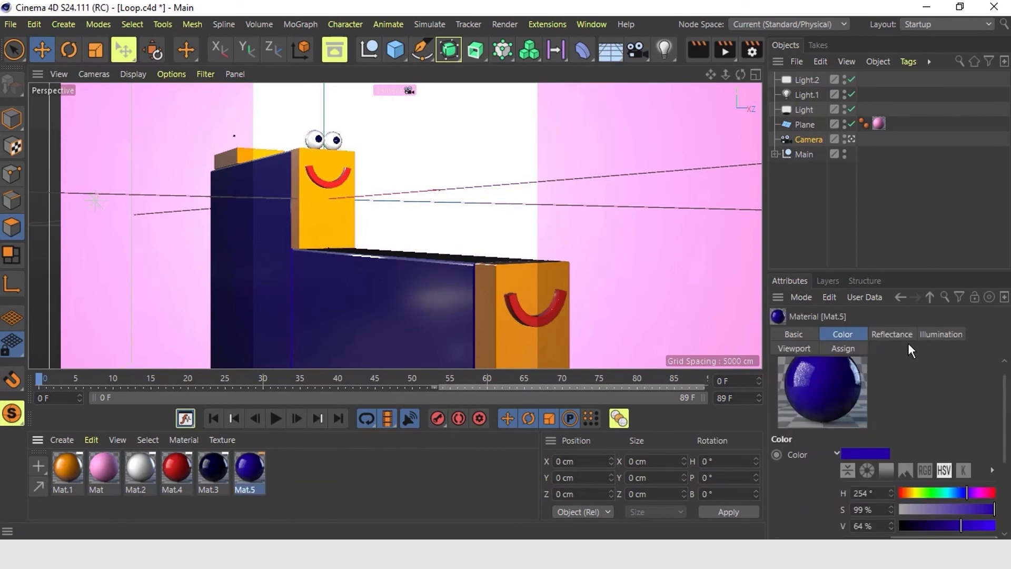
click(895, 335)
drag(944, 437, 964, 437)
click(725, 50)
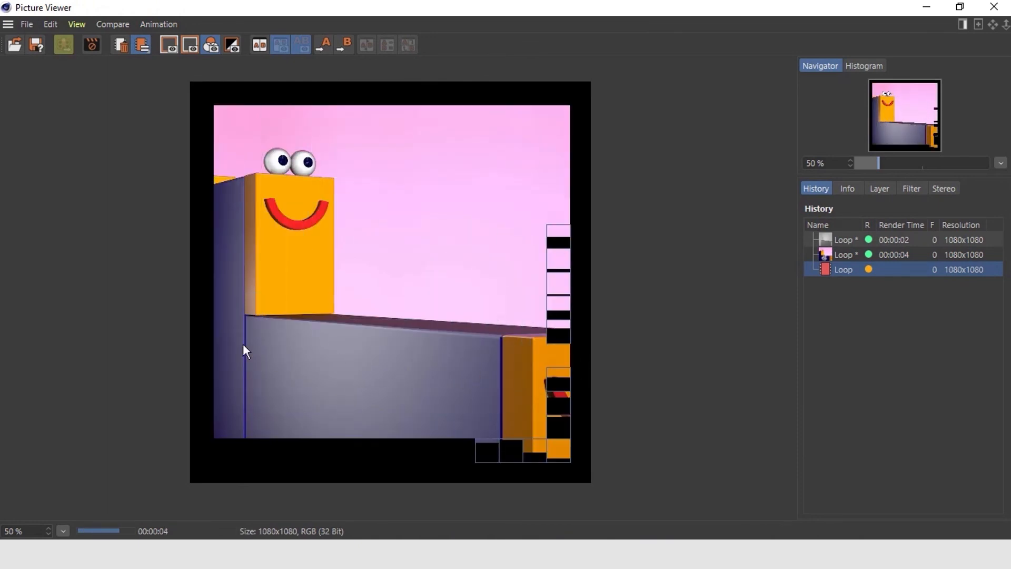
click(994, 7)
drag(960, 434, 956, 433)
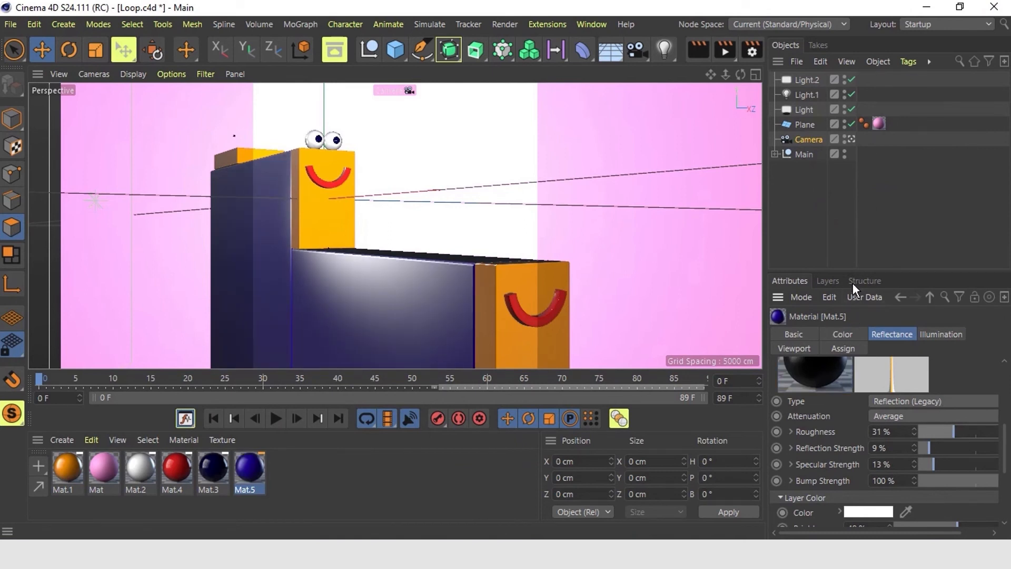
Step: Set the Camera's front blur to 60–1411 cm, rear blur start to 0 cm, near clipping to 348 cm and far clipping to 9093 cm
click(557, 271)
click(756, 74)
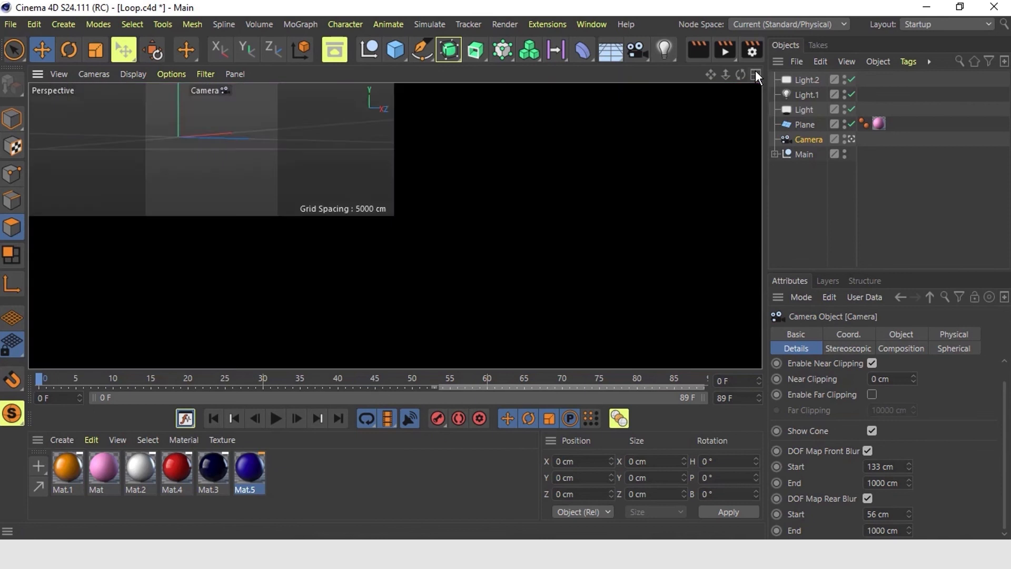
click(756, 74)
scroll(349, 190, down, 5)
mouse_move(908, 467)
mouse_down()
mouse_move(911, 515)
mouse_move(919, 477)
mouse_up()
drag(910, 531, 911, 534)
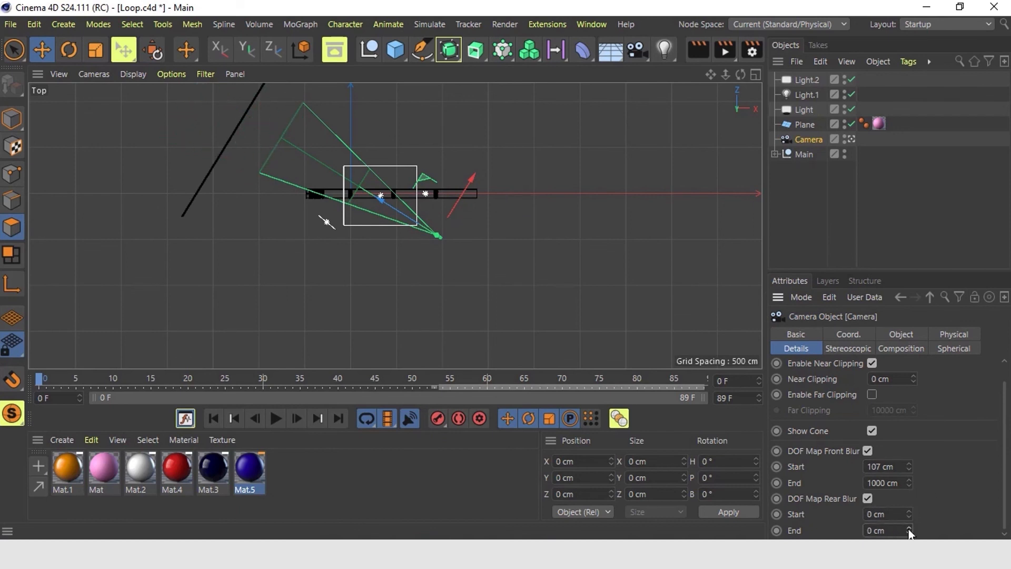
drag(909, 483, 909, 480)
drag(910, 531, 907, 521)
drag(911, 467, 909, 468)
drag(909, 514, 909, 513)
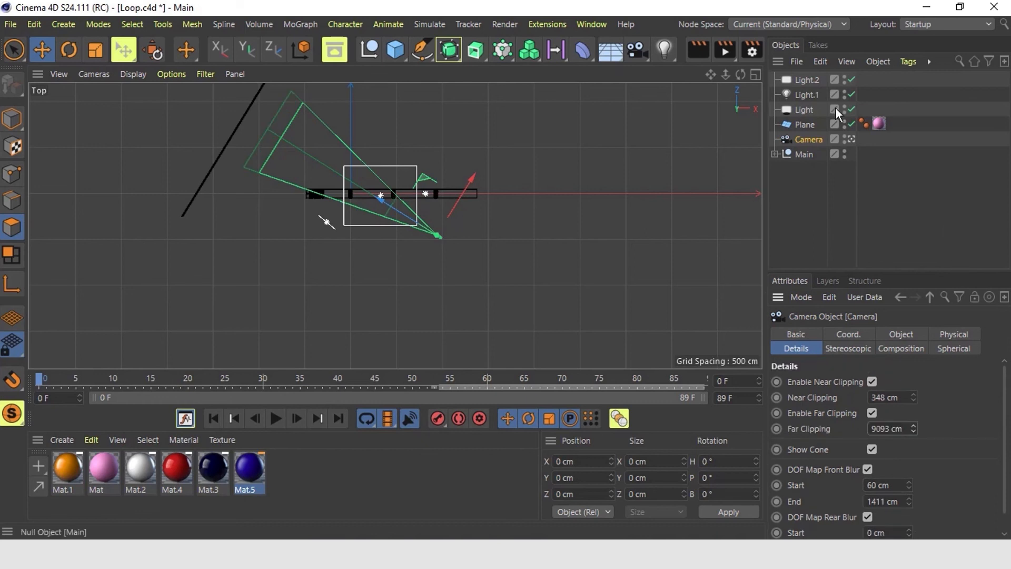
Step: Return to the single perspective view and test-render the frame with the adjusted camera blur ranges
click(755, 75)
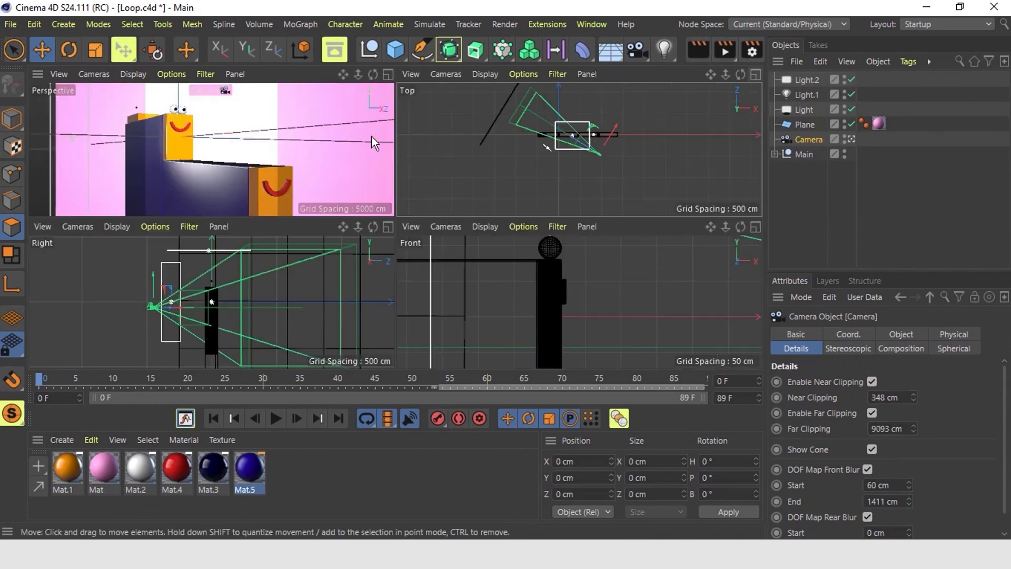
click(384, 75)
click(725, 50)
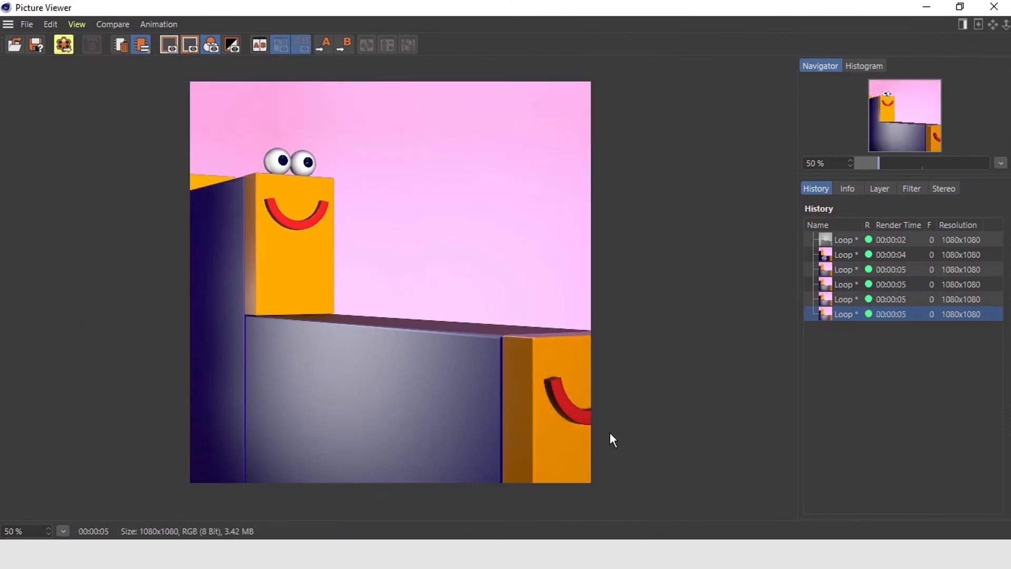
click(994, 6)
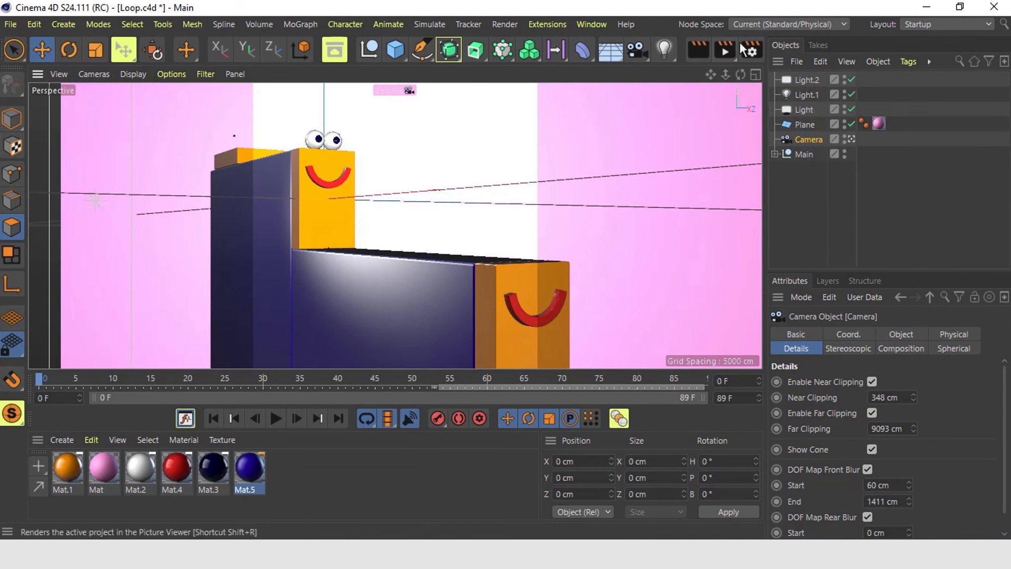
Step: Set the render output to a manual frame range from 0 F to 106 F
click(754, 45)
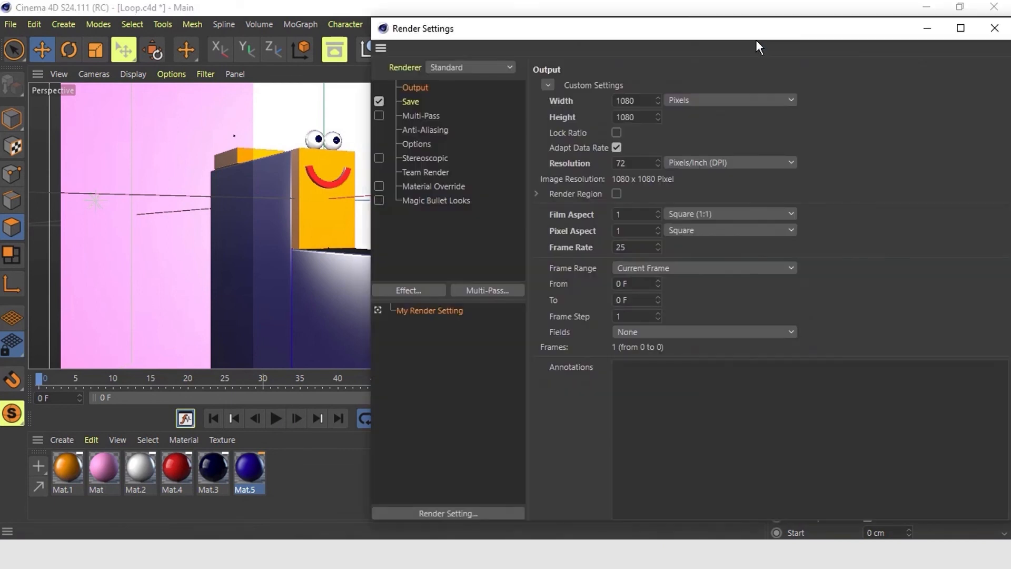
click(658, 274)
click(643, 317)
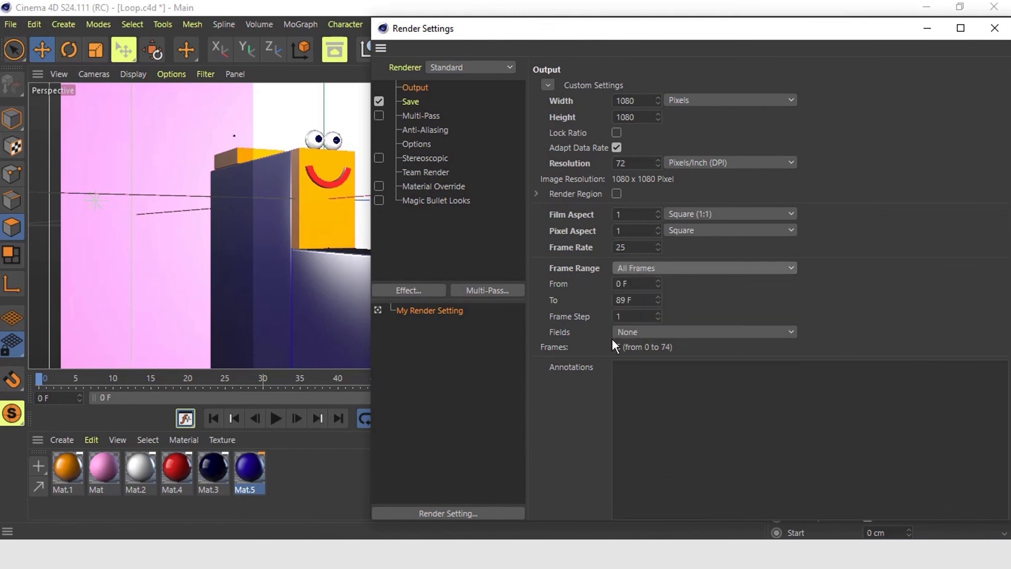
click(659, 295)
click(659, 294)
click(659, 294)
click(659, 295)
click(659, 294)
click(659, 294)
click(659, 295)
click(658, 294)
click(659, 294)
click(659, 294)
click(659, 295)
click(659, 295)
click(659, 295)
click(659, 294)
click(658, 294)
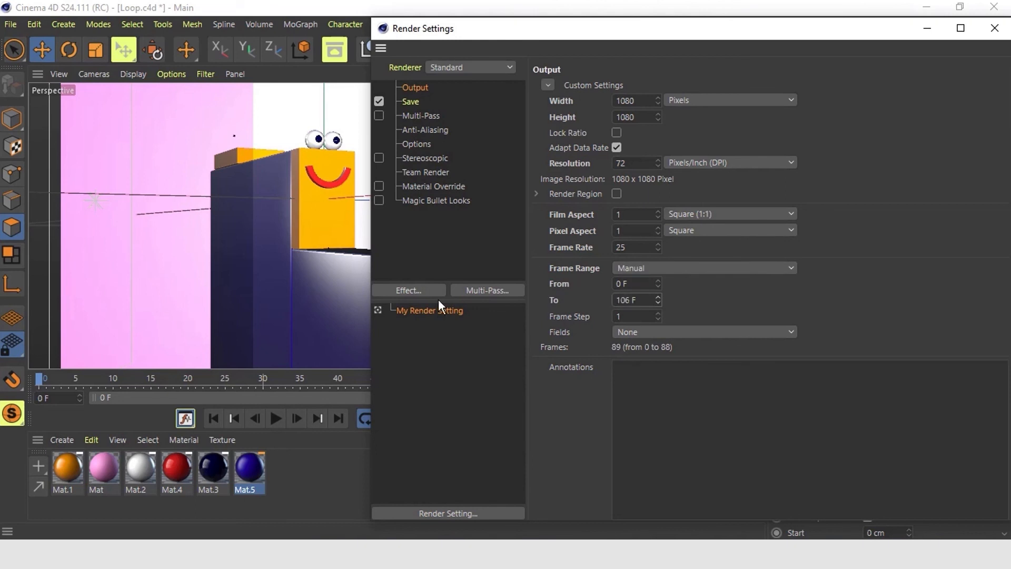
Step: Add the Ambient Occlusion effect to the render settings and set anti-aliasing to Best
click(422, 292)
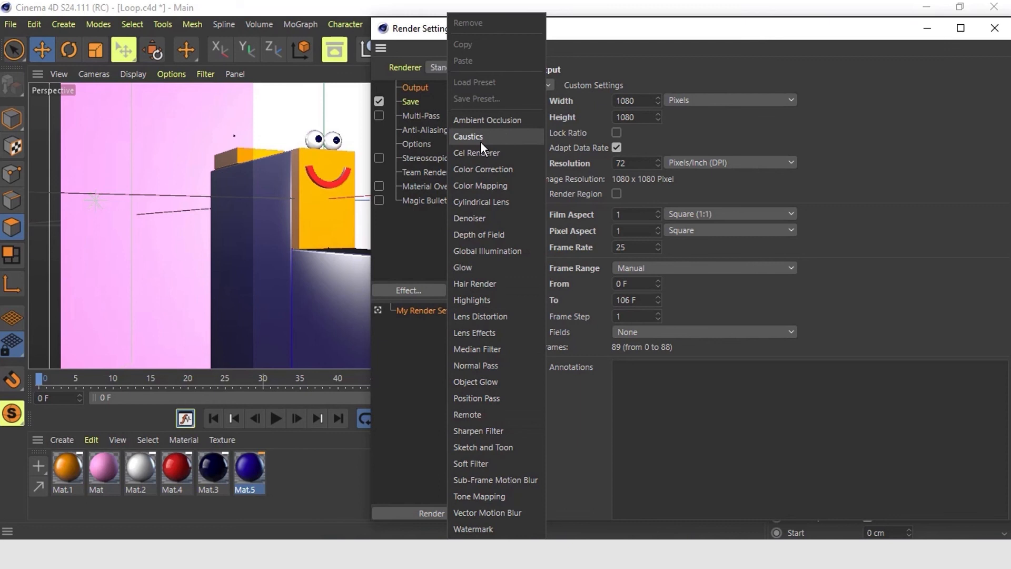
click(479, 122)
click(424, 130)
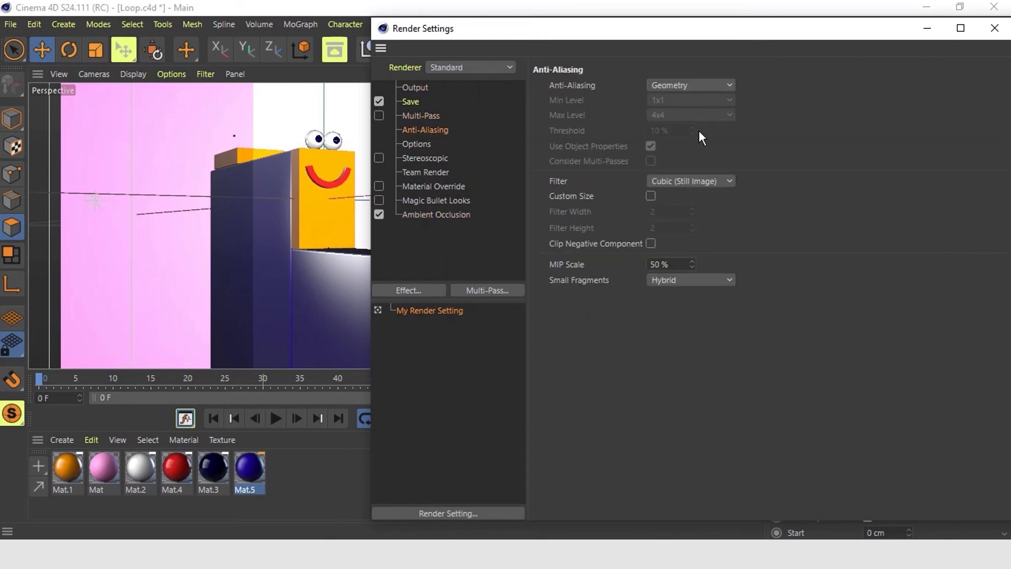
click(685, 83)
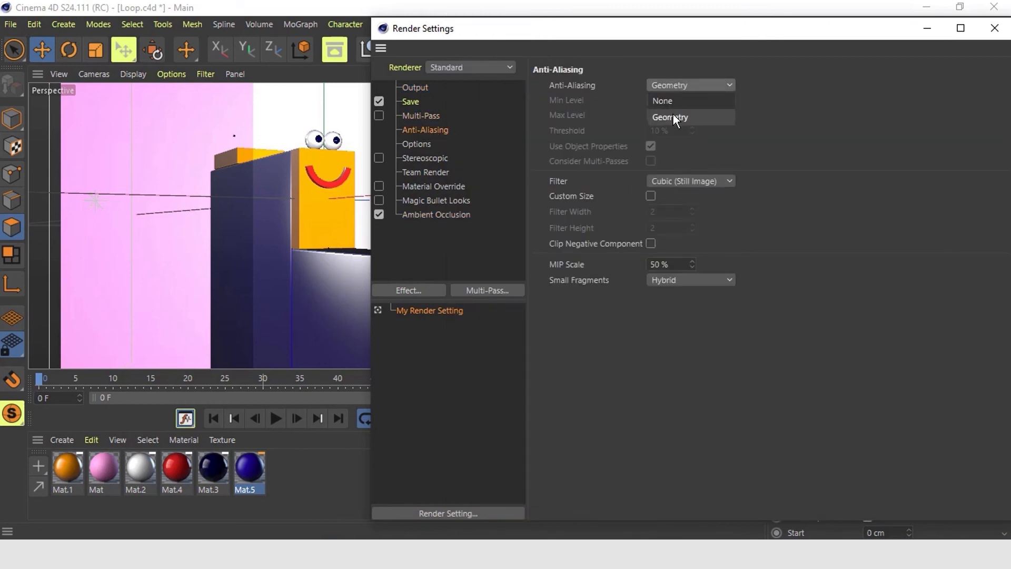
click(840, 120)
click(691, 84)
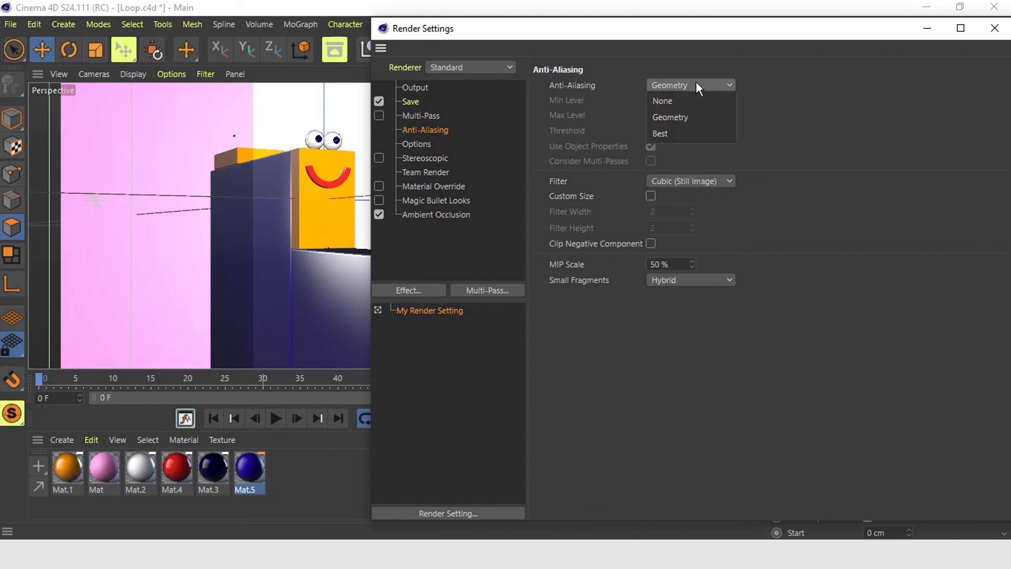
click(667, 133)
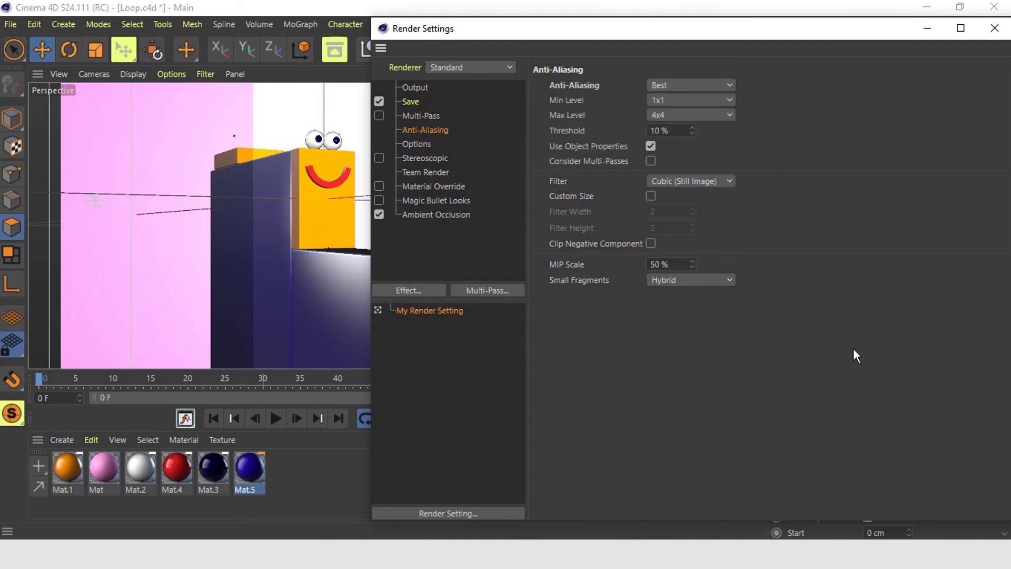
click(994, 28)
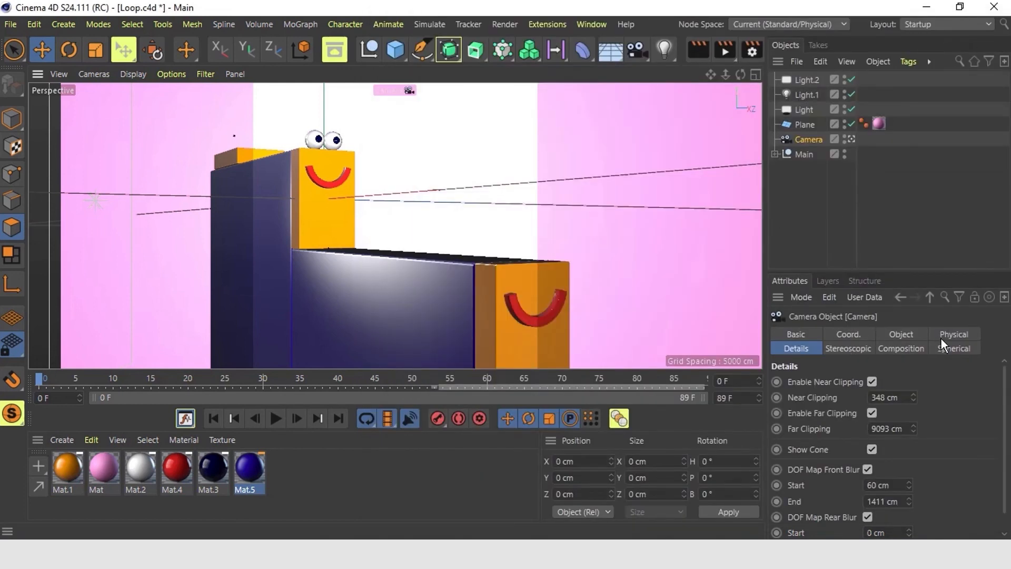
Step: Add the Loop project to the render queue, saving its changes first
click(505, 25)
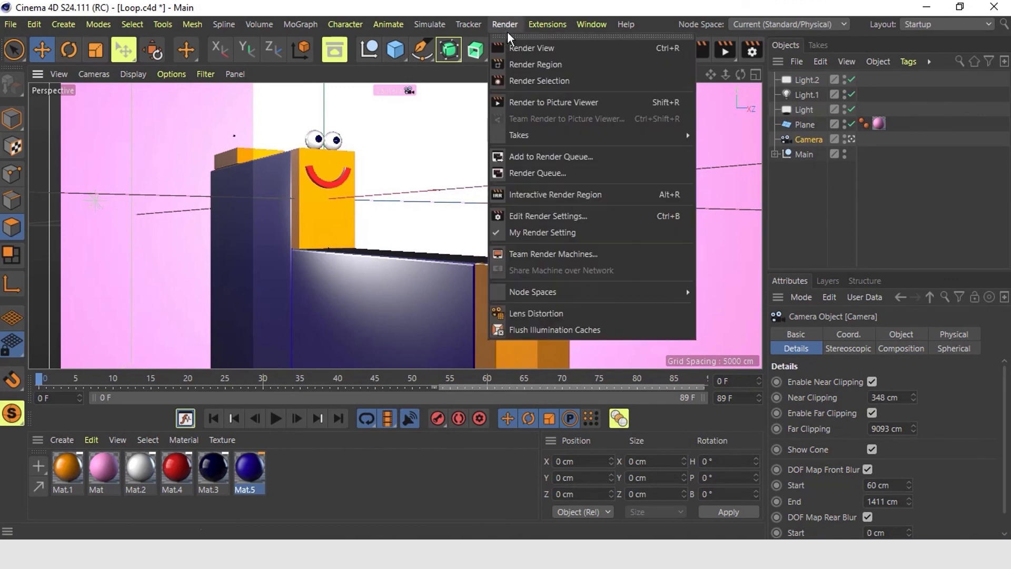
click(558, 160)
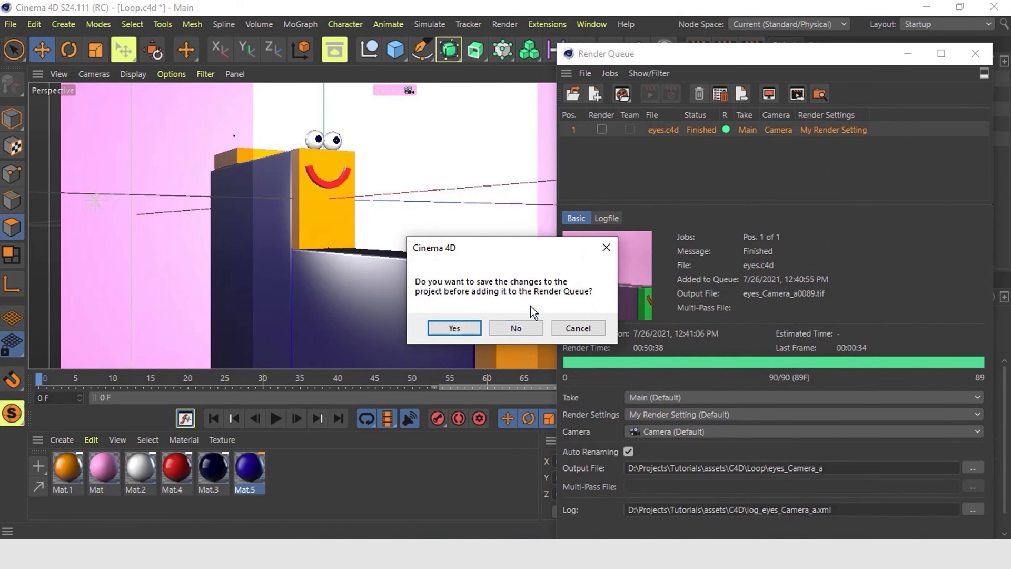
click(469, 327)
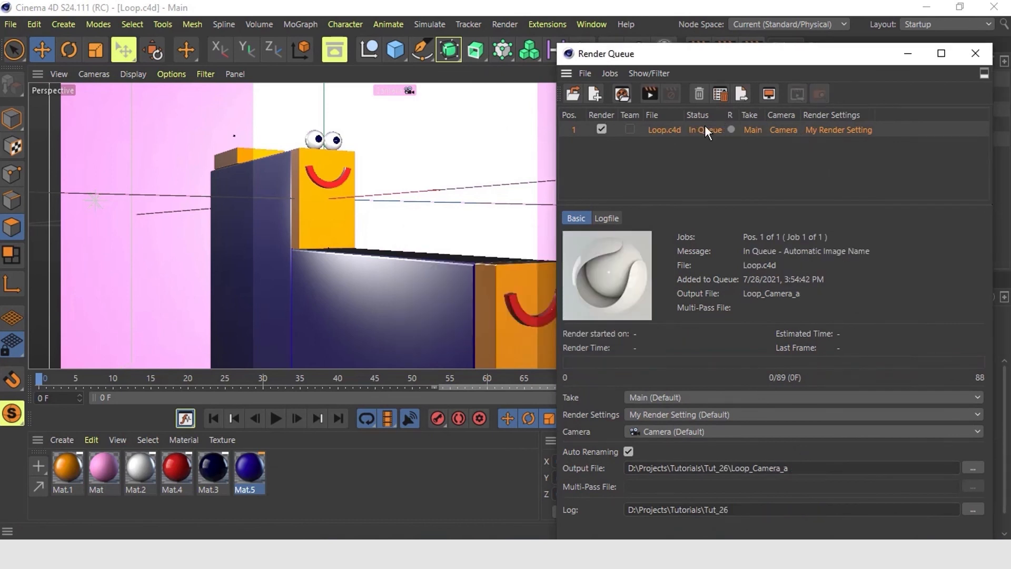